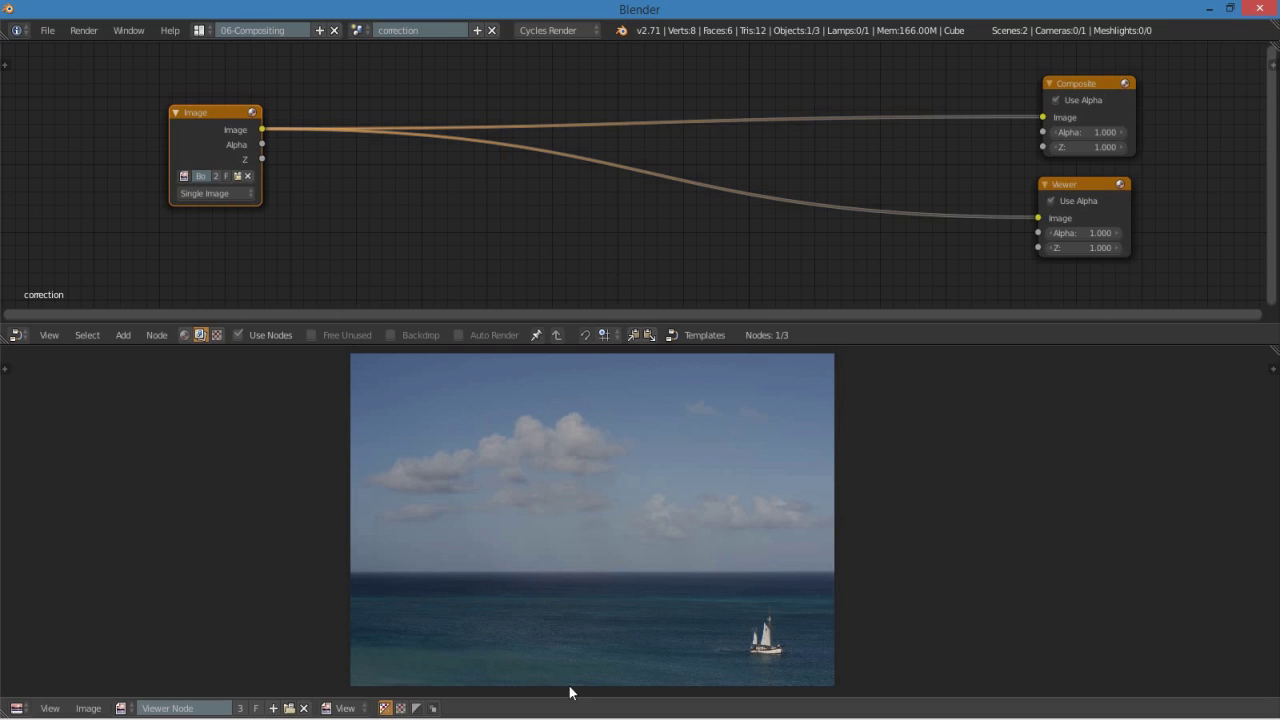
# Display the scopes beside the sailboat photo and look over its luma histogram and waveform
pyautogui.moveTo(638, 508); pyautogui.dragTo(650, 502, button='middle')
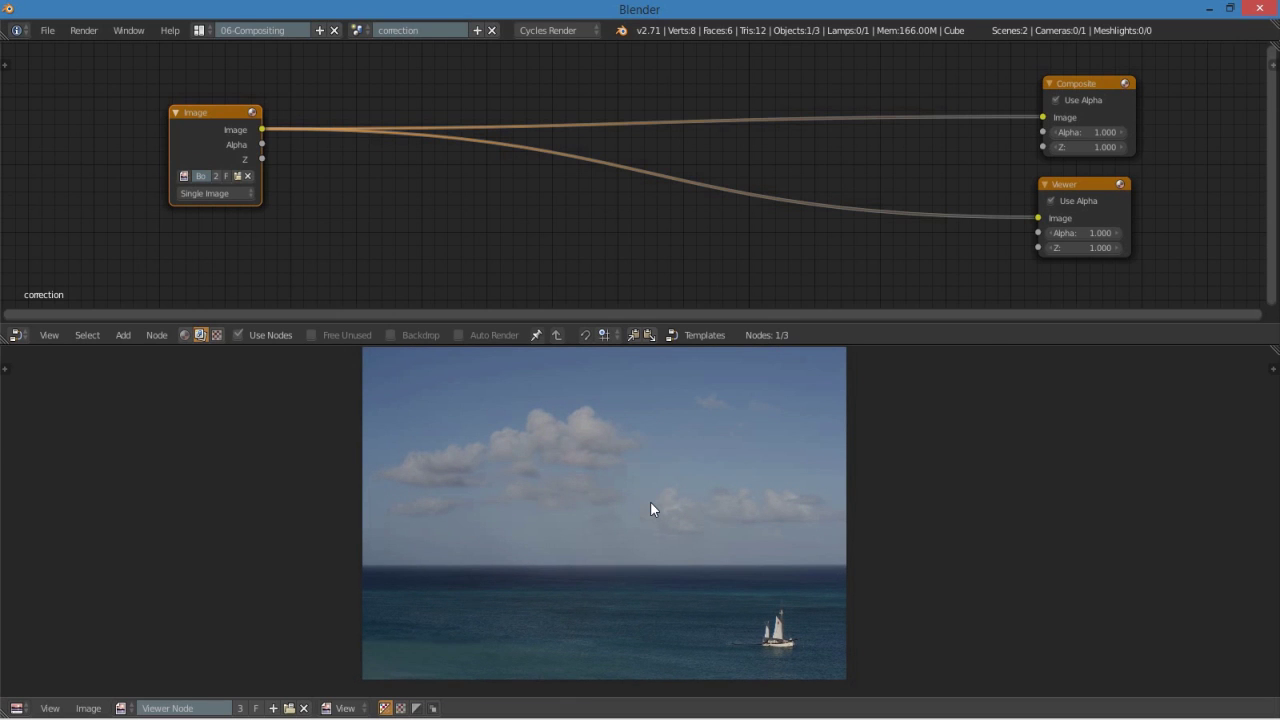
pyautogui.press('t')
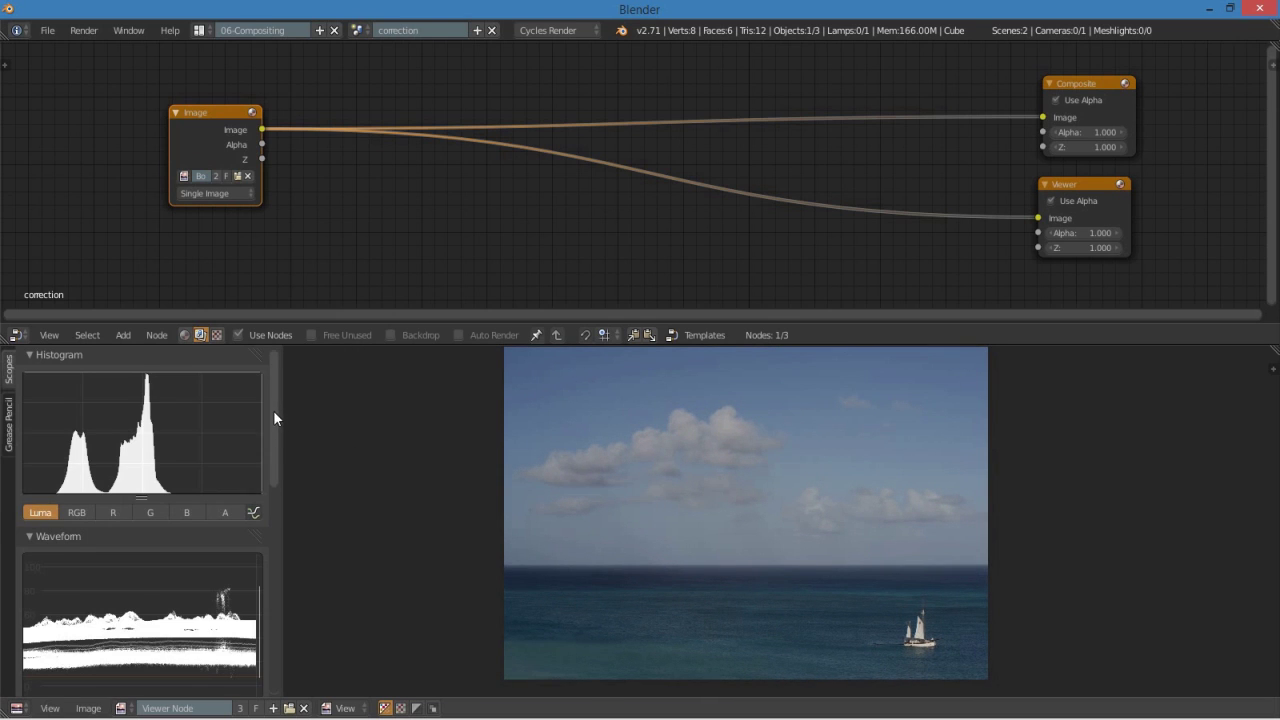
pyautogui.scroll(-3, 273, 410)
pyautogui.moveTo(277, 436); pyautogui.dragTo(278, 408)
pyautogui.moveTo(723, 429); pyautogui.dragTo(709, 433, button='middle')
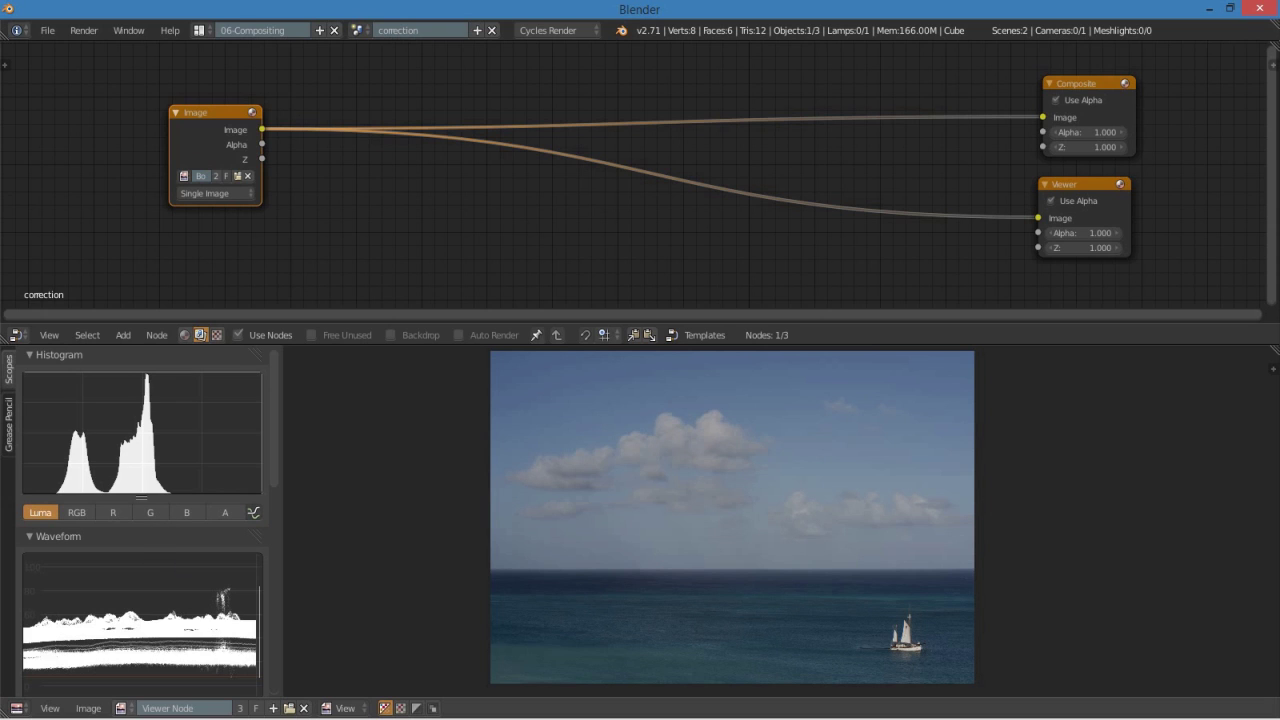
# Switch to the other Blender window with the gradient scene and enlarge its histogram and waveform scopes
pyautogui.moveTo(190, 718)
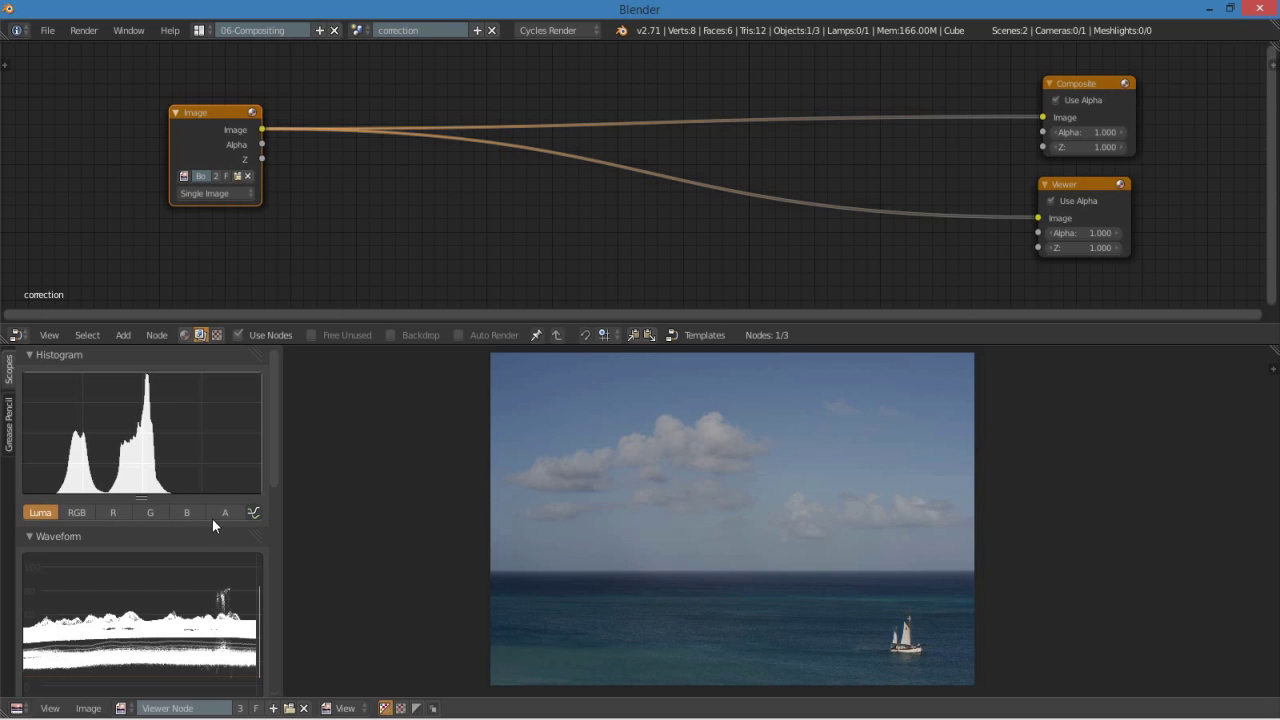
pyautogui.click(318, 664)
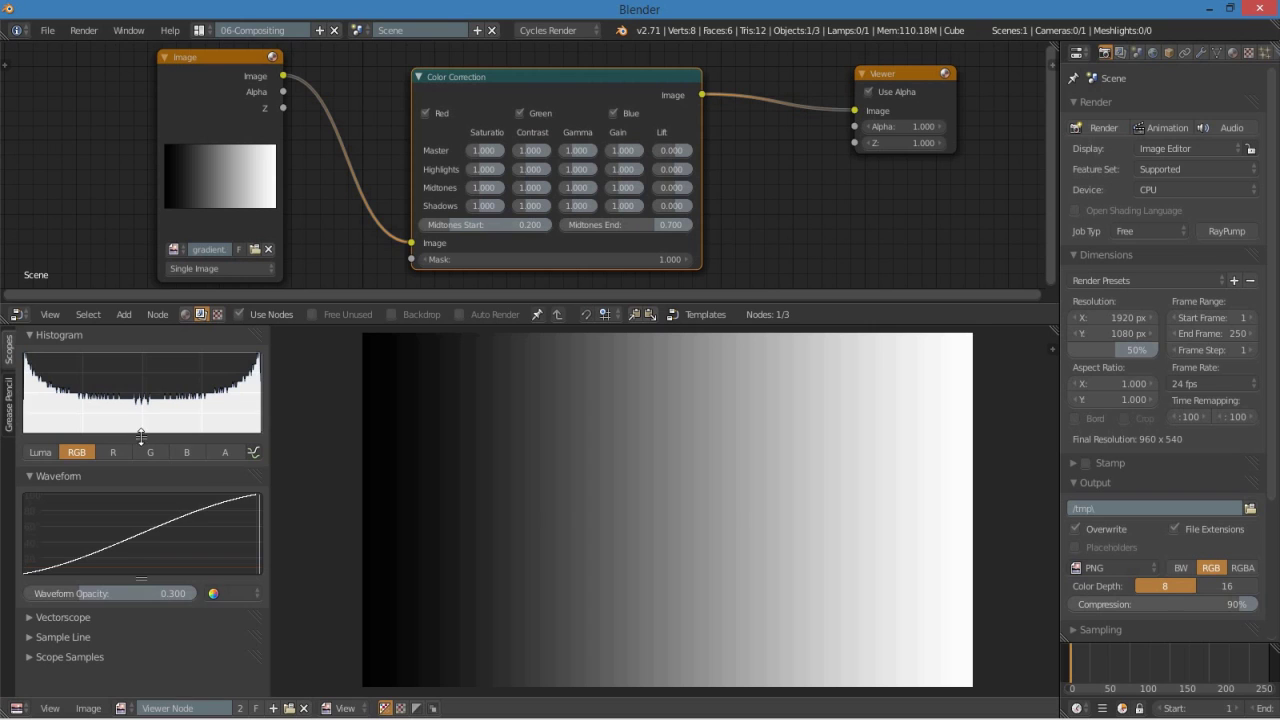
pyautogui.moveTo(140, 436); pyautogui.dragTo(140, 483)
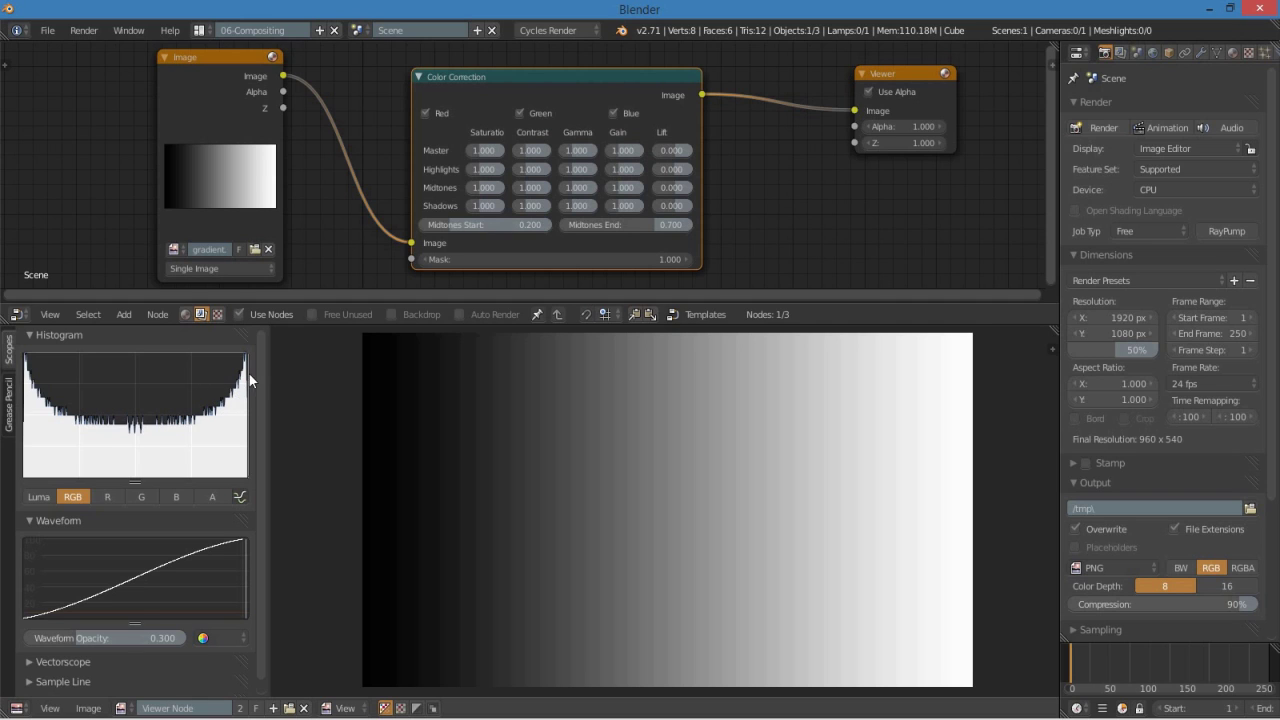
pyautogui.scroll(-2, 262, 472)
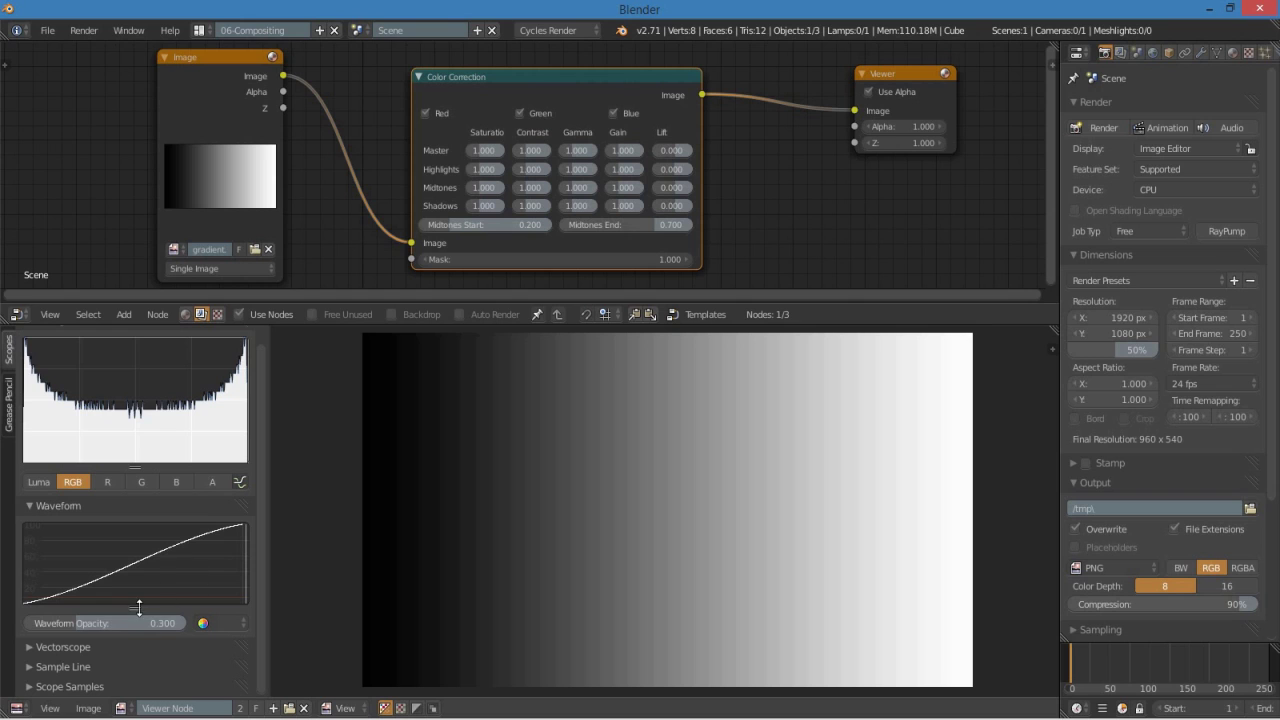
pyautogui.moveTo(131, 605); pyautogui.dragTo(134, 679)
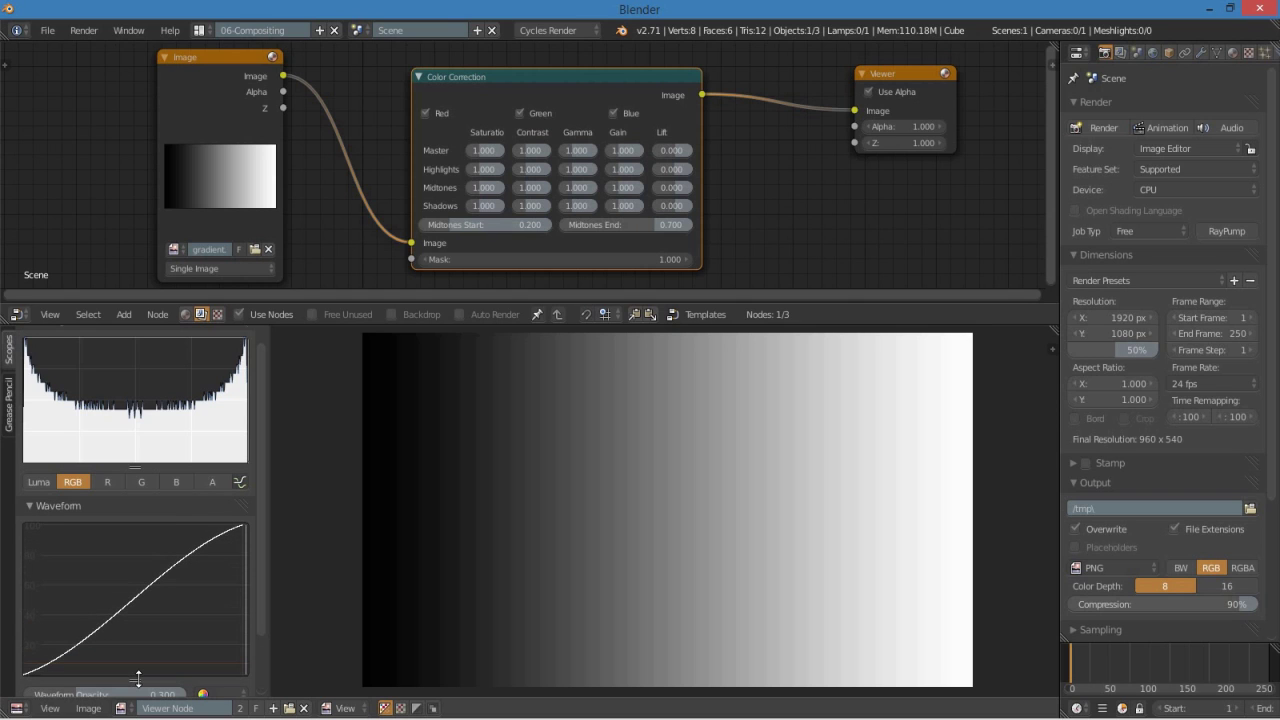
pyautogui.scroll(-2, 265, 526)
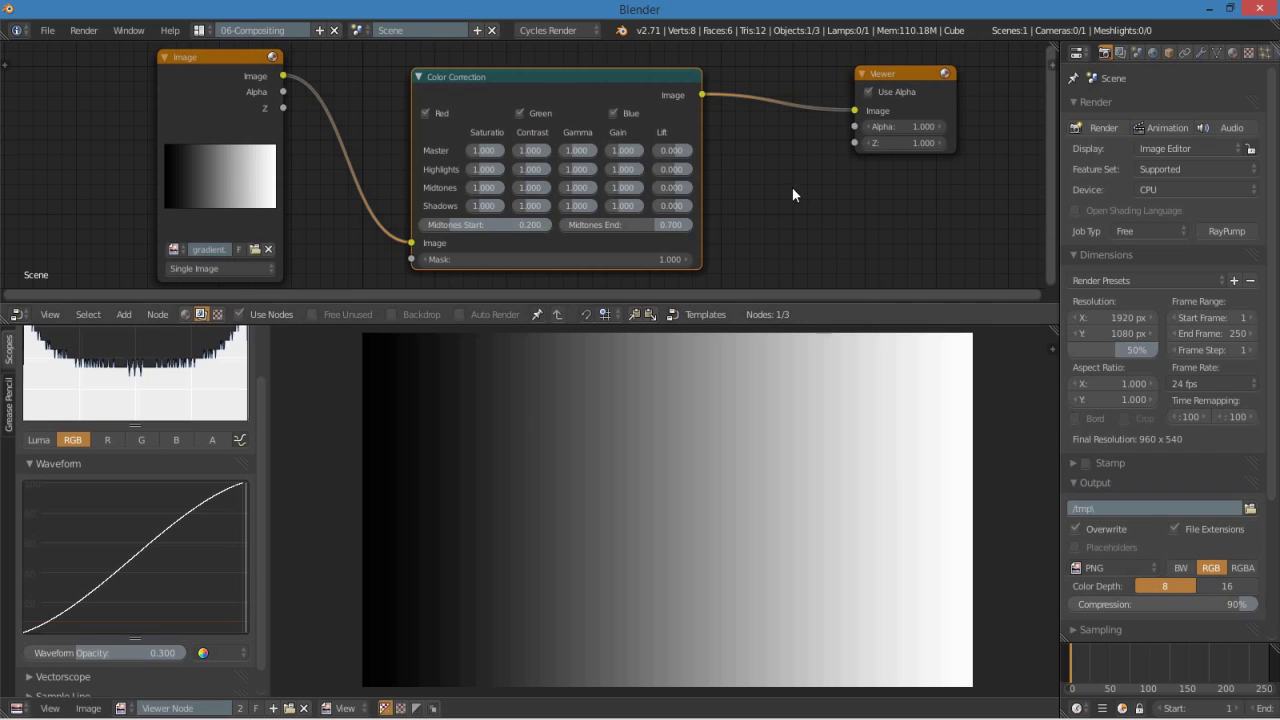
# Move the Color Correction node slightly closer to the gradient's Image node
pyautogui.moveTo(792, 187); pyautogui.dragTo(802, 185, button='middle')
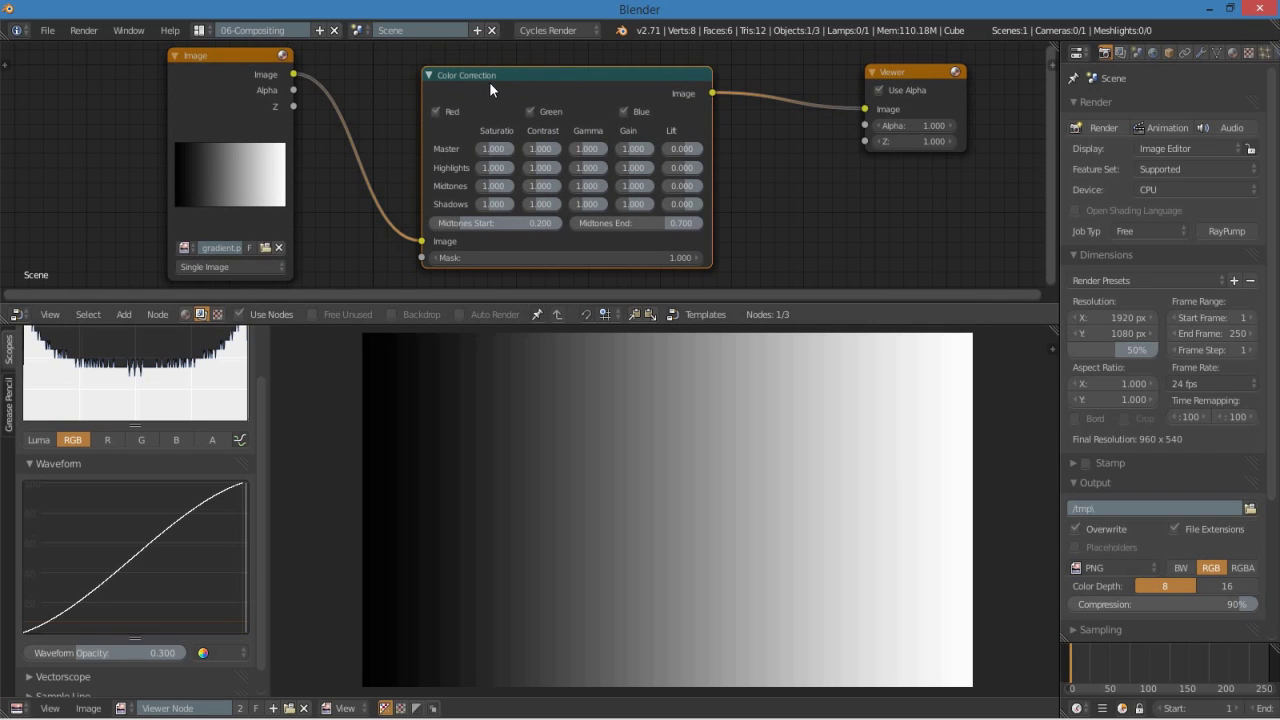
pyautogui.moveTo(489, 84); pyautogui.dragTo(477, 84)
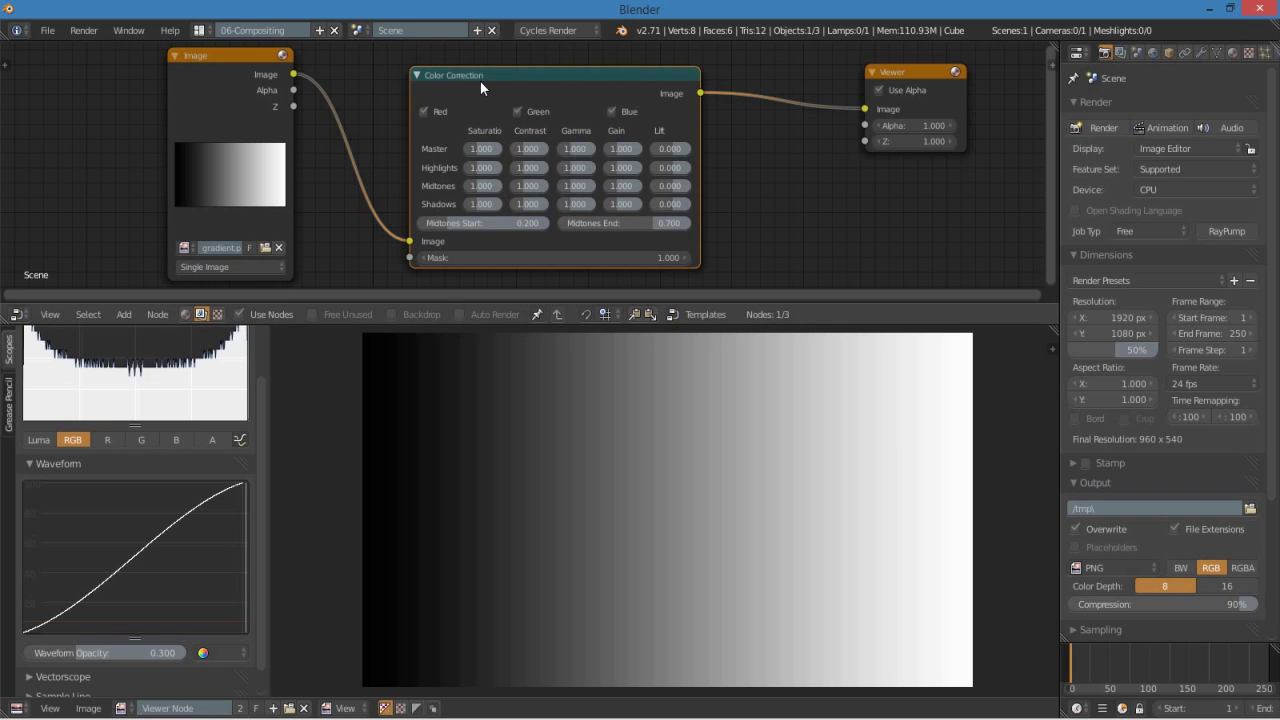
pyautogui.scroll(2, 506, 101)
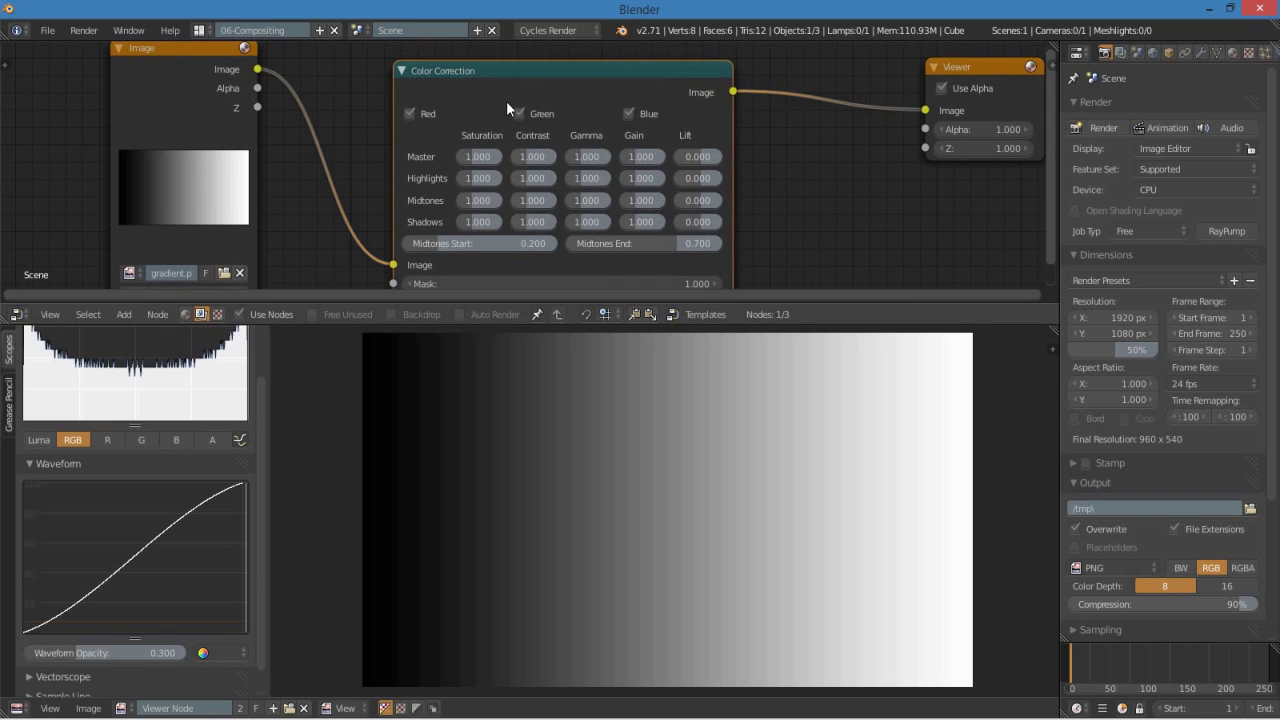
pyautogui.moveTo(586, 126); pyautogui.dragTo(548, 98, button='middle')
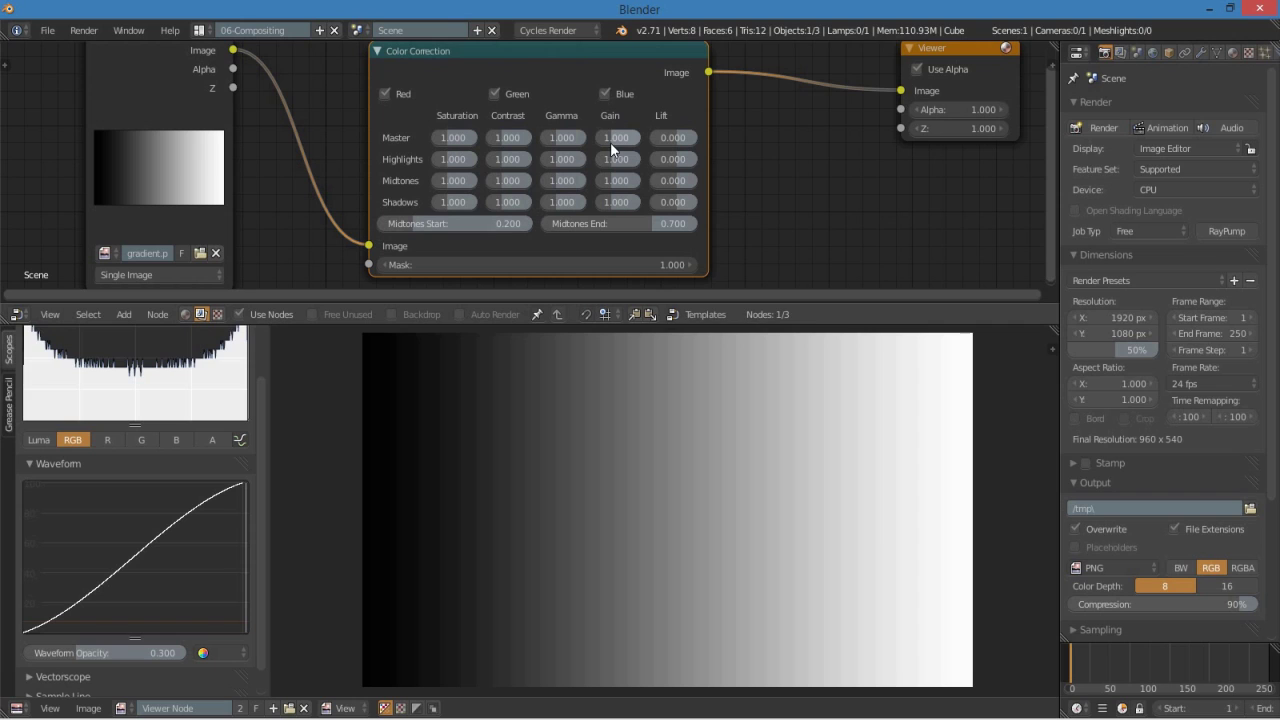
# Try a Master Gain of about 1.851 on the gradient's Color Correction node and reset it to 1
pyautogui.moveTo(610, 142); pyautogui.dragTo(680, 142)
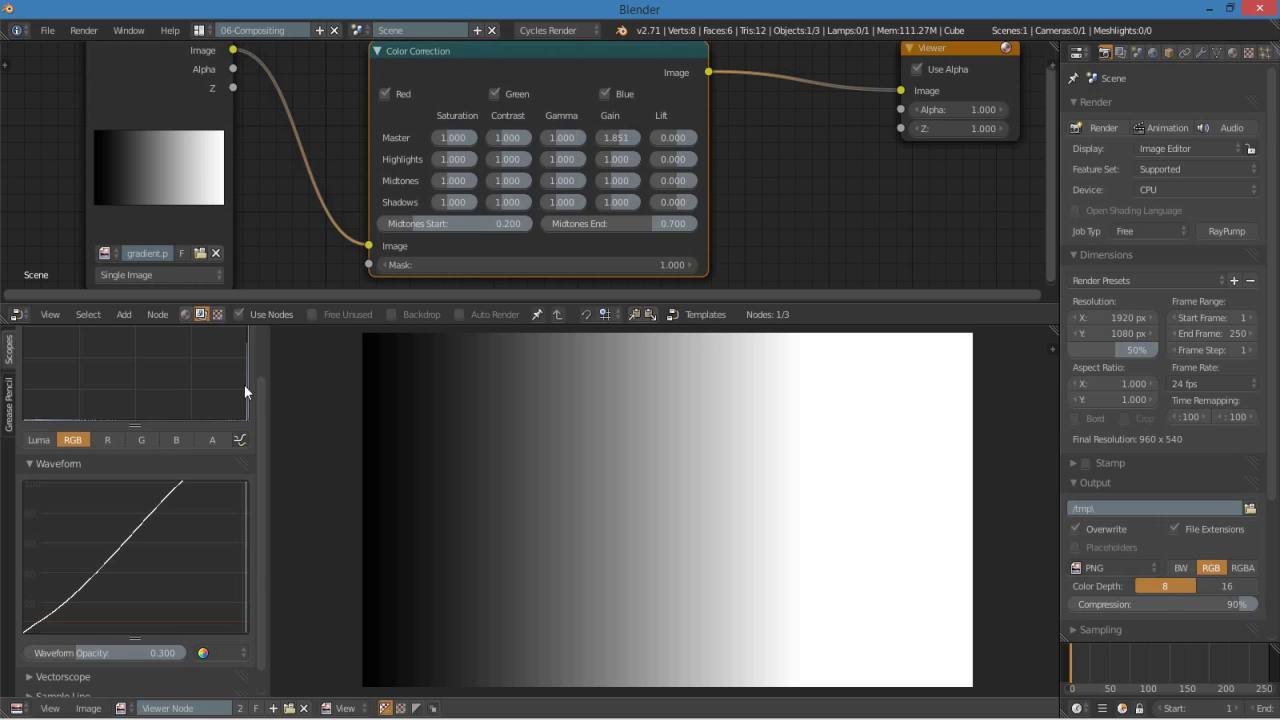
pyautogui.click(613, 137)
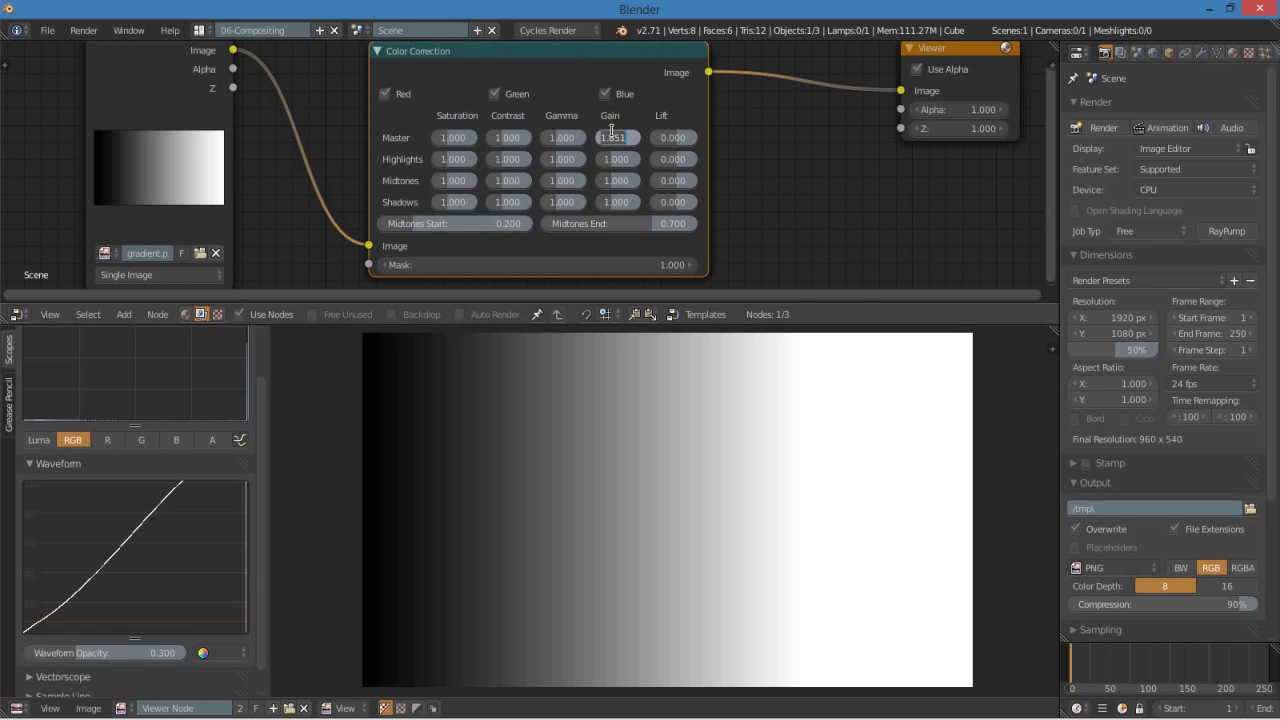
pyautogui.write('1')
pyautogui.press('Return')
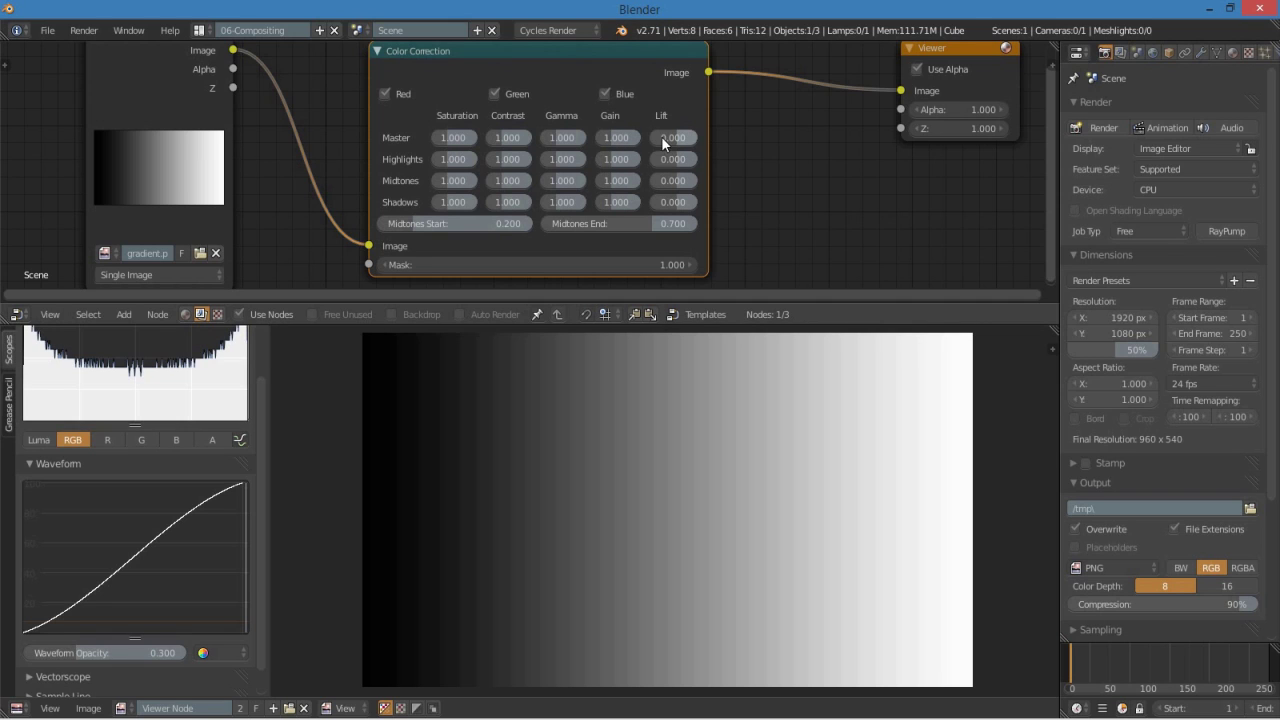
# Try a Master Lift of about 0.040 on the gradient and reset it to 0
pyautogui.moveTo(675, 140)
pyautogui.mouseDown()
pyautogui.moveTo(688, 140)
pyautogui.moveTo(660, 136)
pyautogui.moveTo(678, 136)
pyautogui.mouseUp()
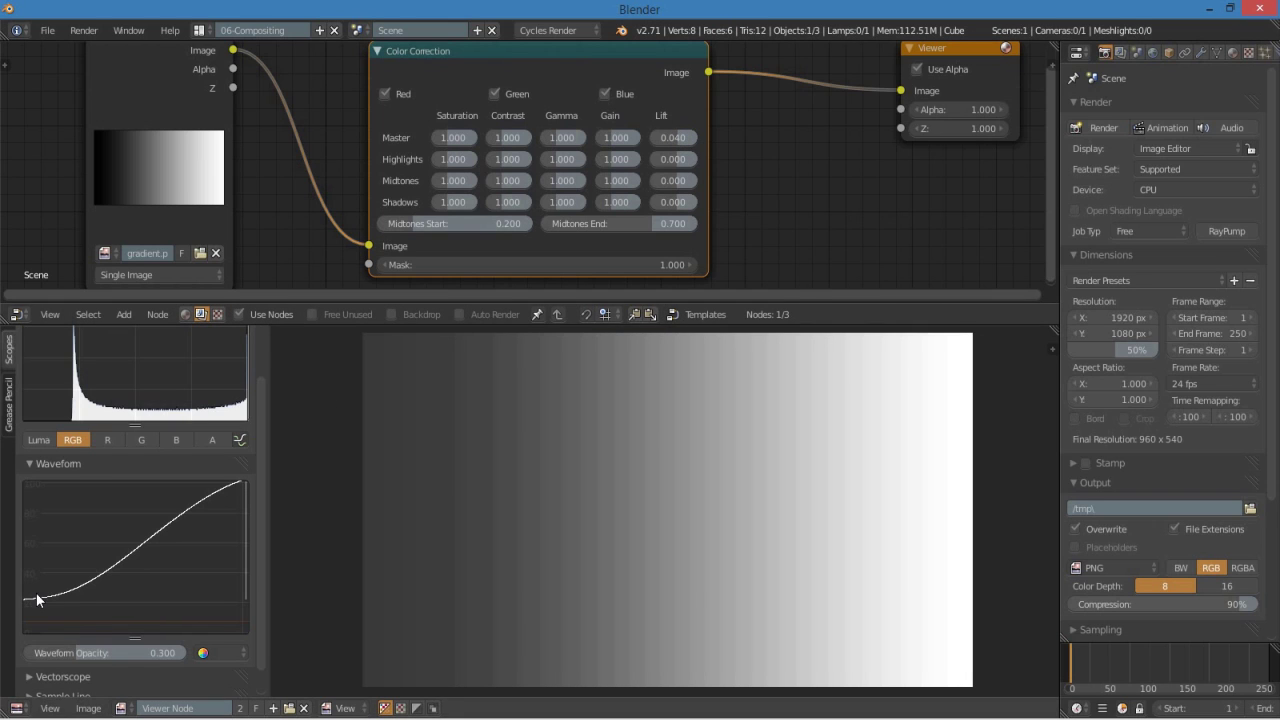
pyautogui.write('0')
pyautogui.press('Return')
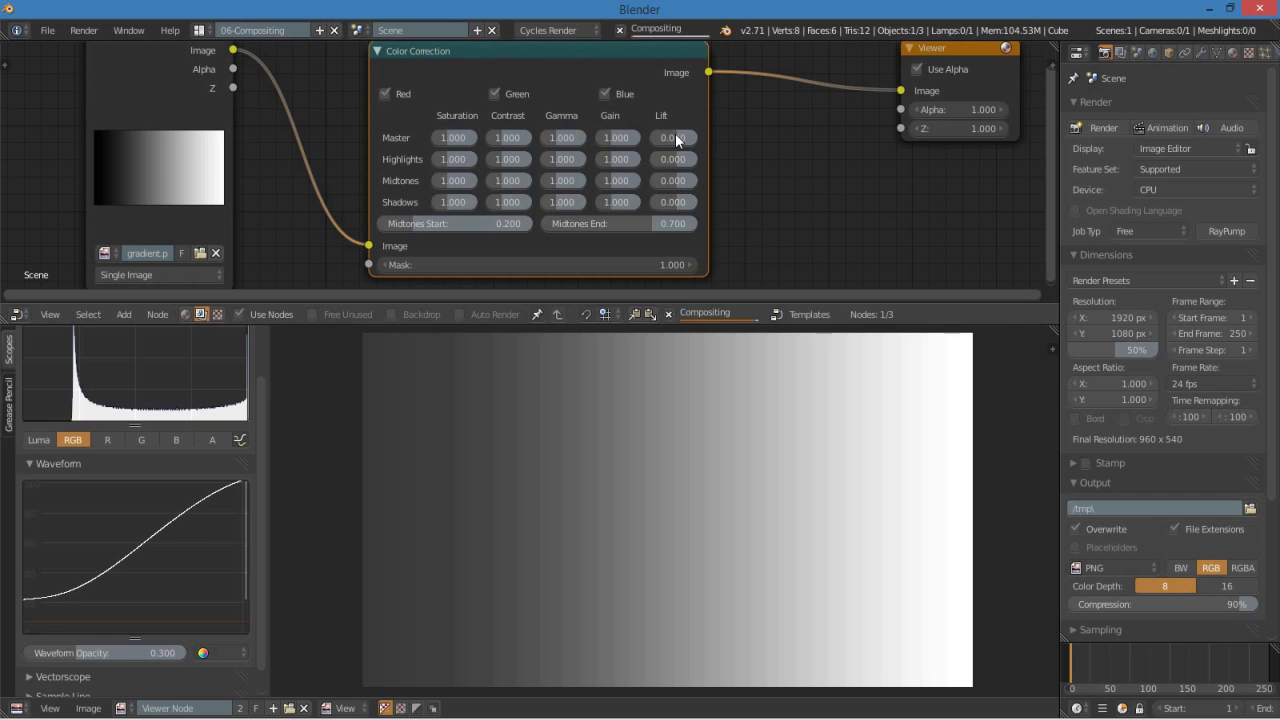
# Try a Master Gamma of about 1.766 on the gradient and reset it to 1
pyautogui.moveTo(562, 137); pyautogui.dragTo(638, 137)
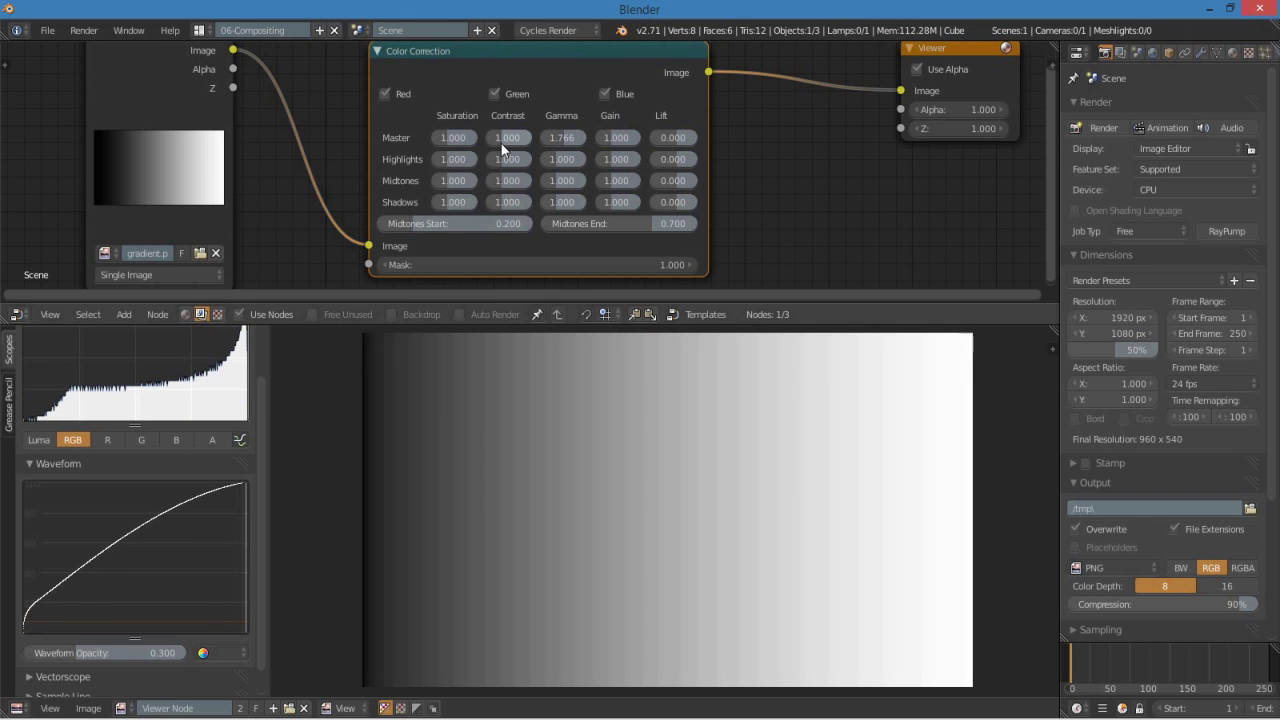
pyautogui.click(562, 139)
pyautogui.write('1')
pyautogui.press('Return')
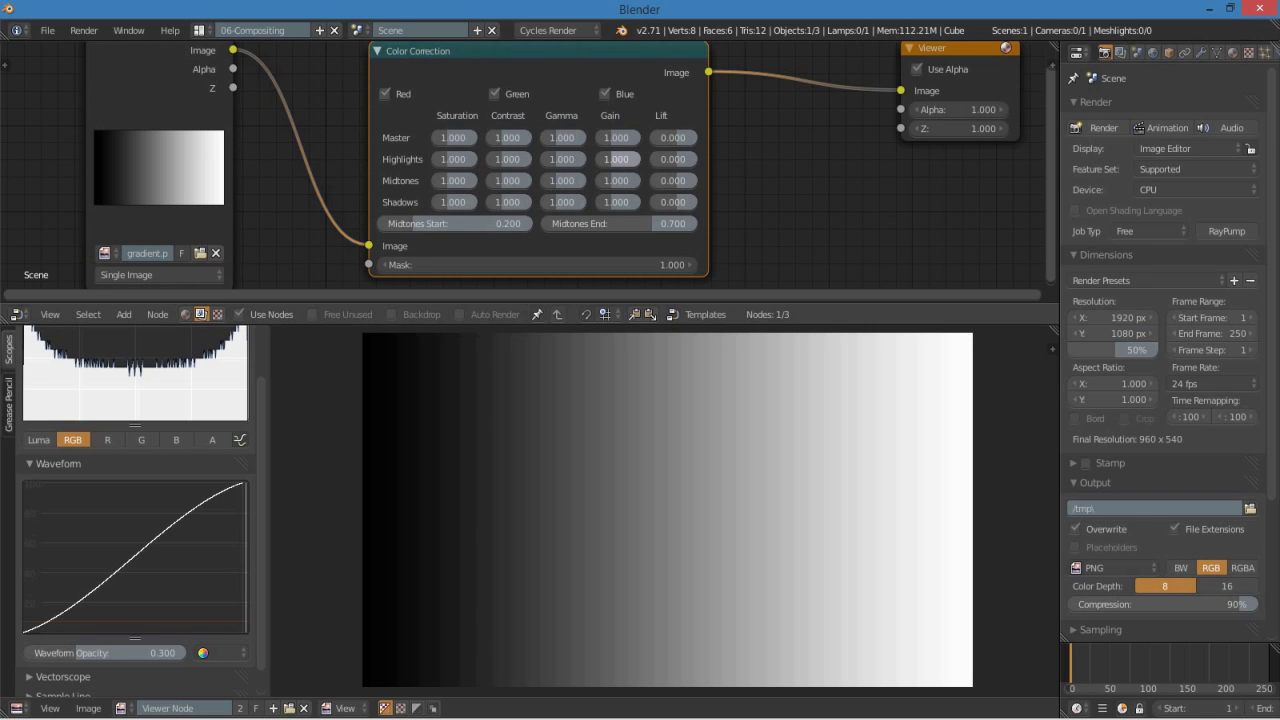
# Raise the Highlights Gain to about 2.36 and lower Midtones End to 0.560 in the Color Correction node
pyautogui.moveTo(617, 159); pyautogui.dragTo(287, 484)
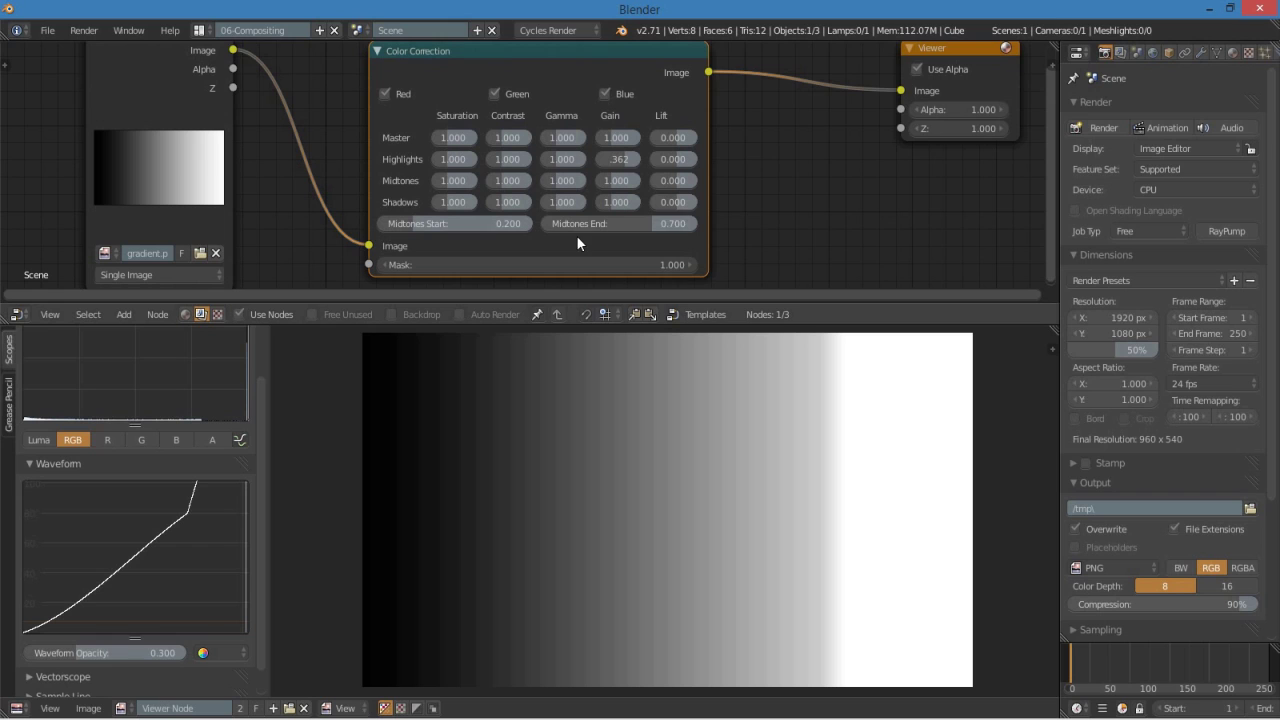
pyautogui.moveTo(652, 227); pyautogui.dragTo(648, 224)
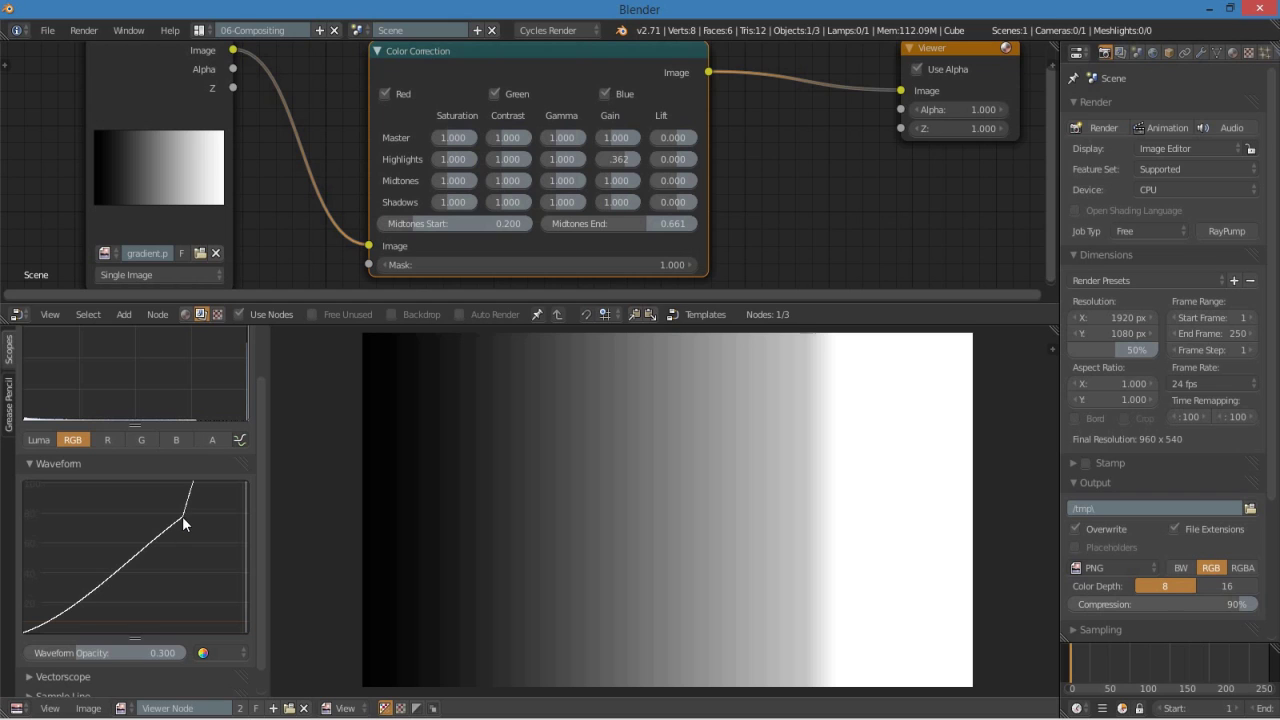
pyautogui.moveTo(645, 224); pyautogui.dragTo(633, 224)
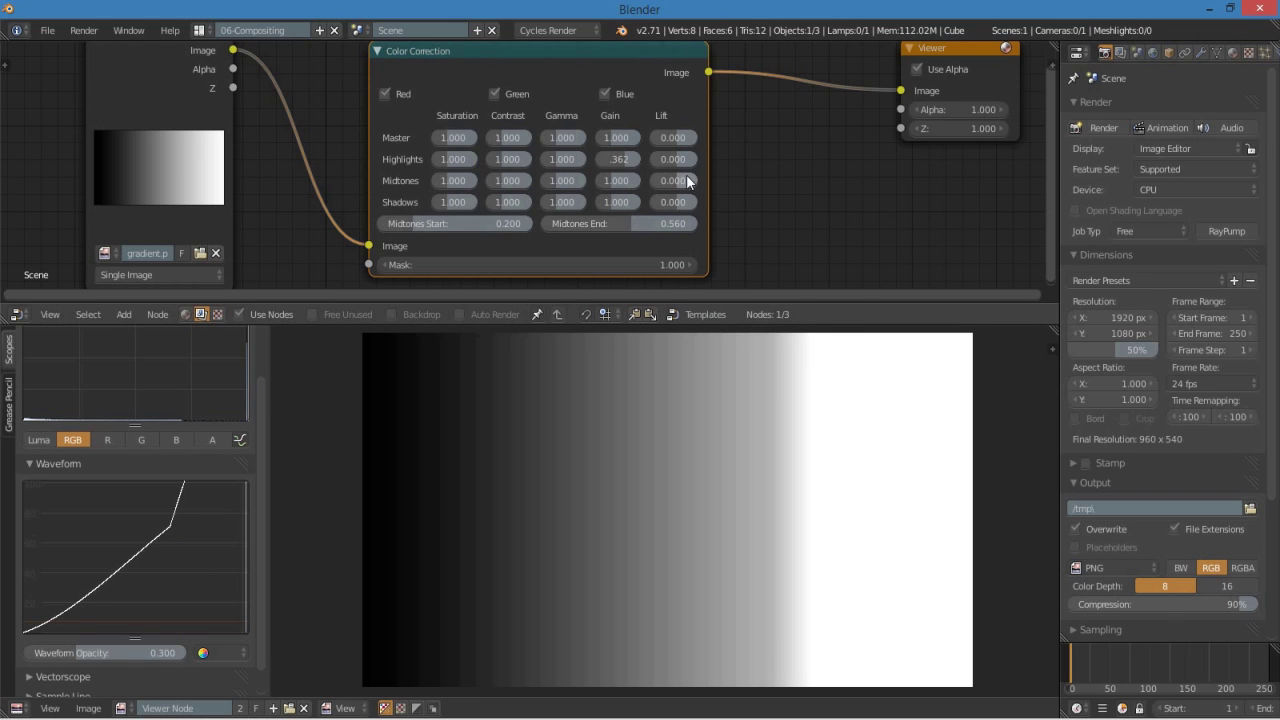
# Lower the Shadows Lift to about -0.32 and Midtones Start to 0.110, and check the gradient's histogram and waveform
pyautogui.moveTo(684, 205); pyautogui.dragTo(671, 202)
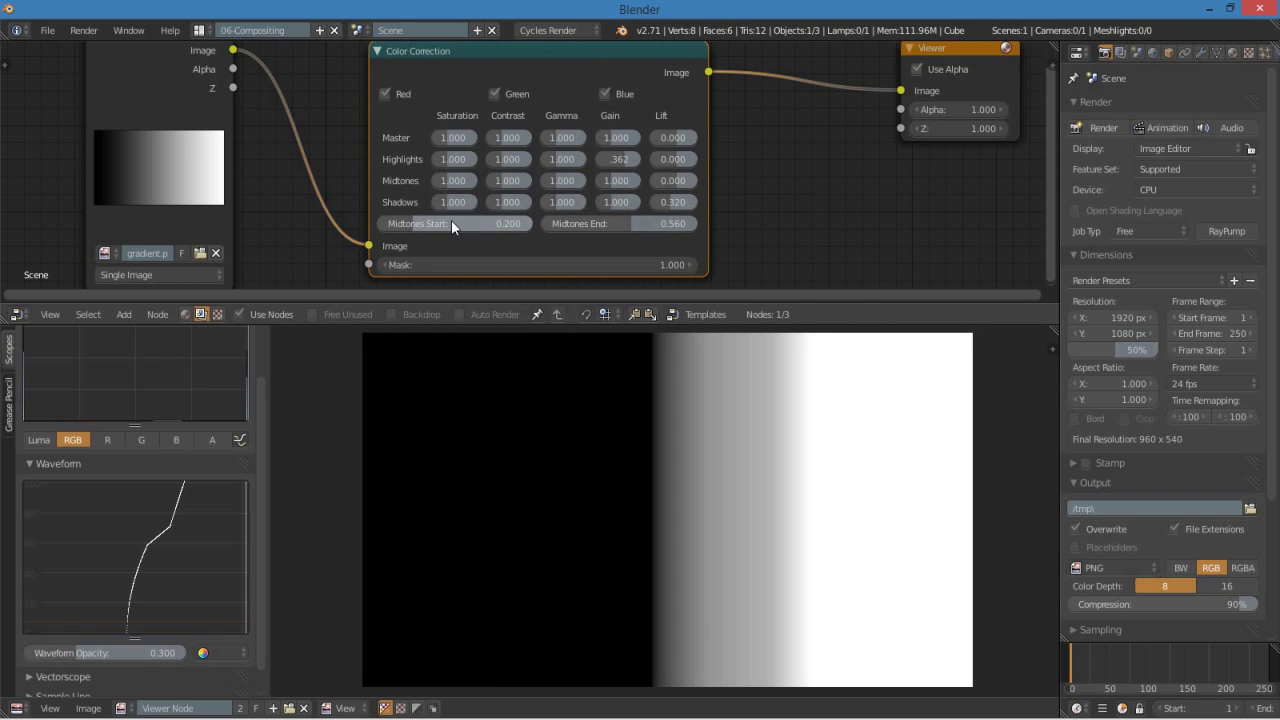
pyautogui.moveTo(451, 221); pyautogui.dragTo(400, 224)
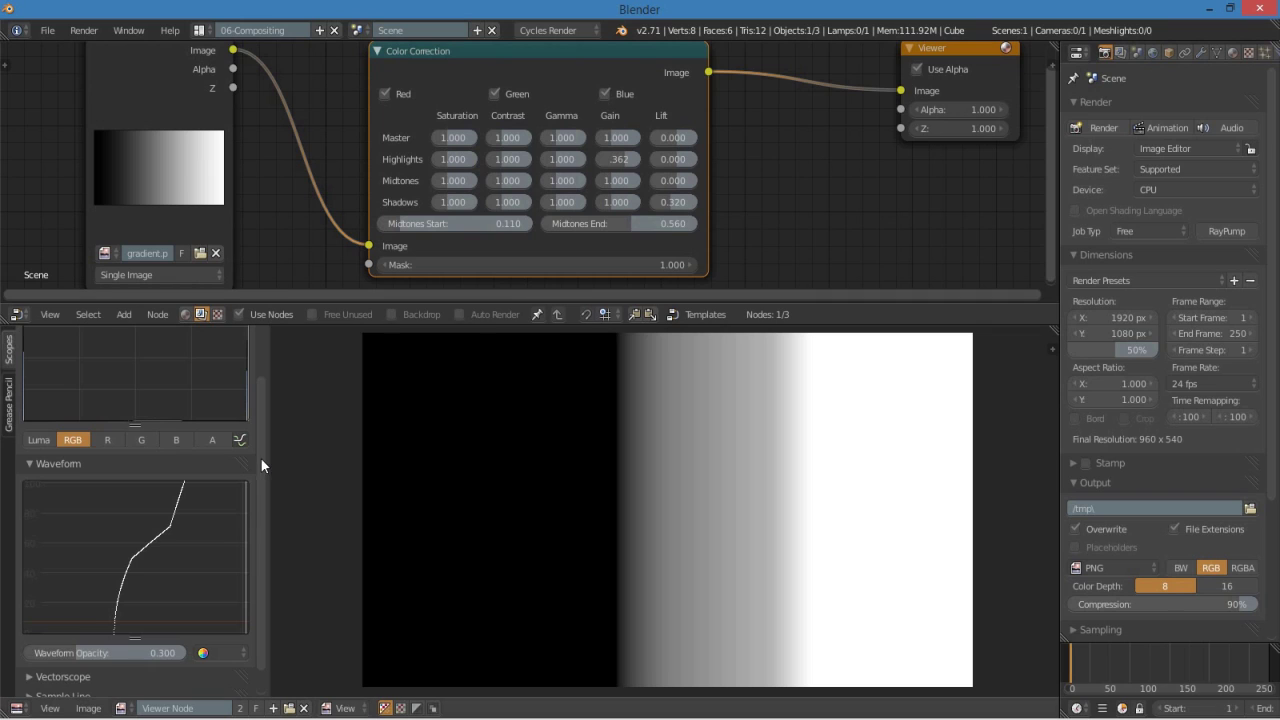
pyautogui.moveTo(261, 466); pyautogui.dragTo(266, 397)
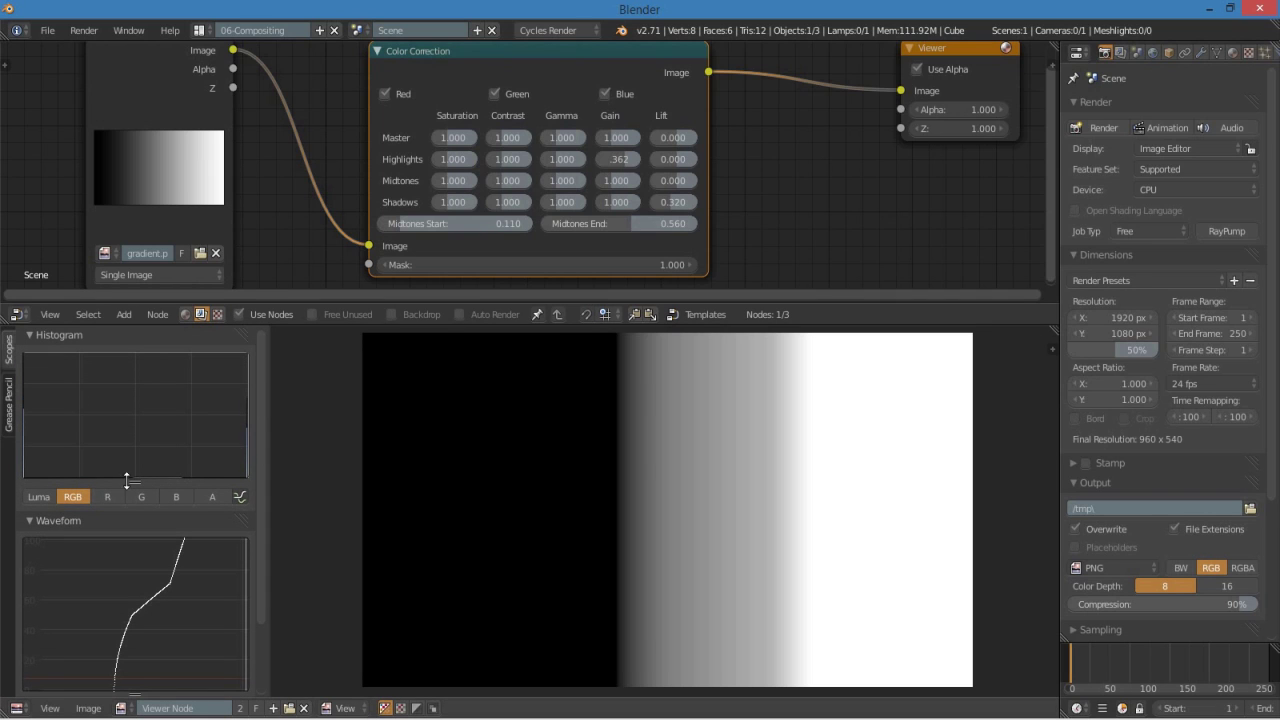
pyautogui.moveTo(138, 539); pyautogui.dragTo(138, 526)
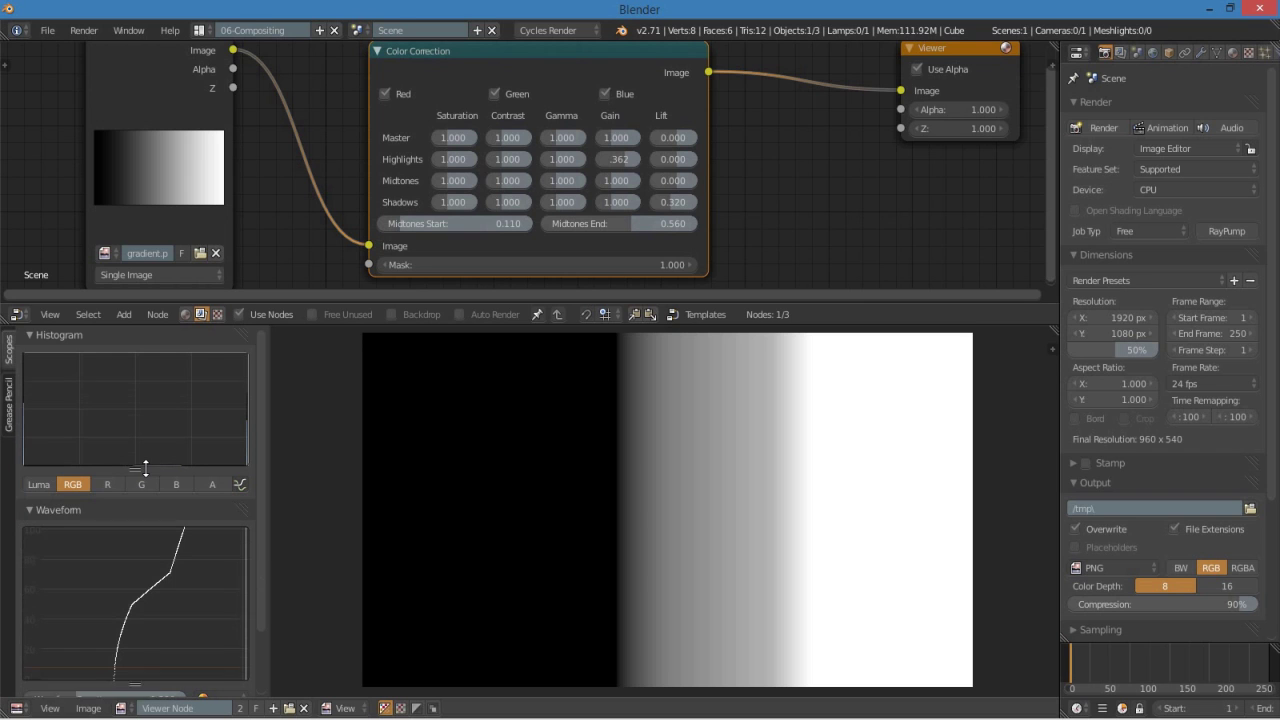
pyautogui.scroll(-1, 722, 167)
pyautogui.moveTo(725, 168); pyautogui.dragTo(738, 177, button='middle')
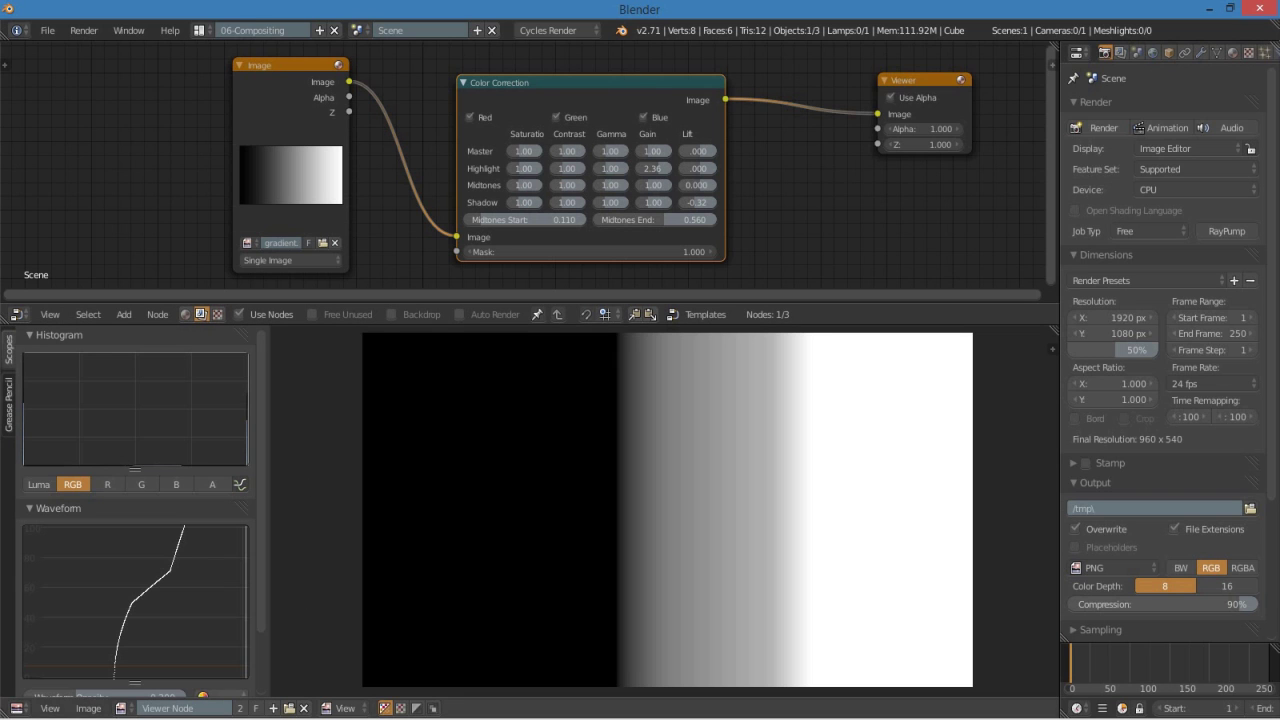
# Switch back to the Blender window with the sailboat photo's correction scene
pyautogui.click(107, 637)
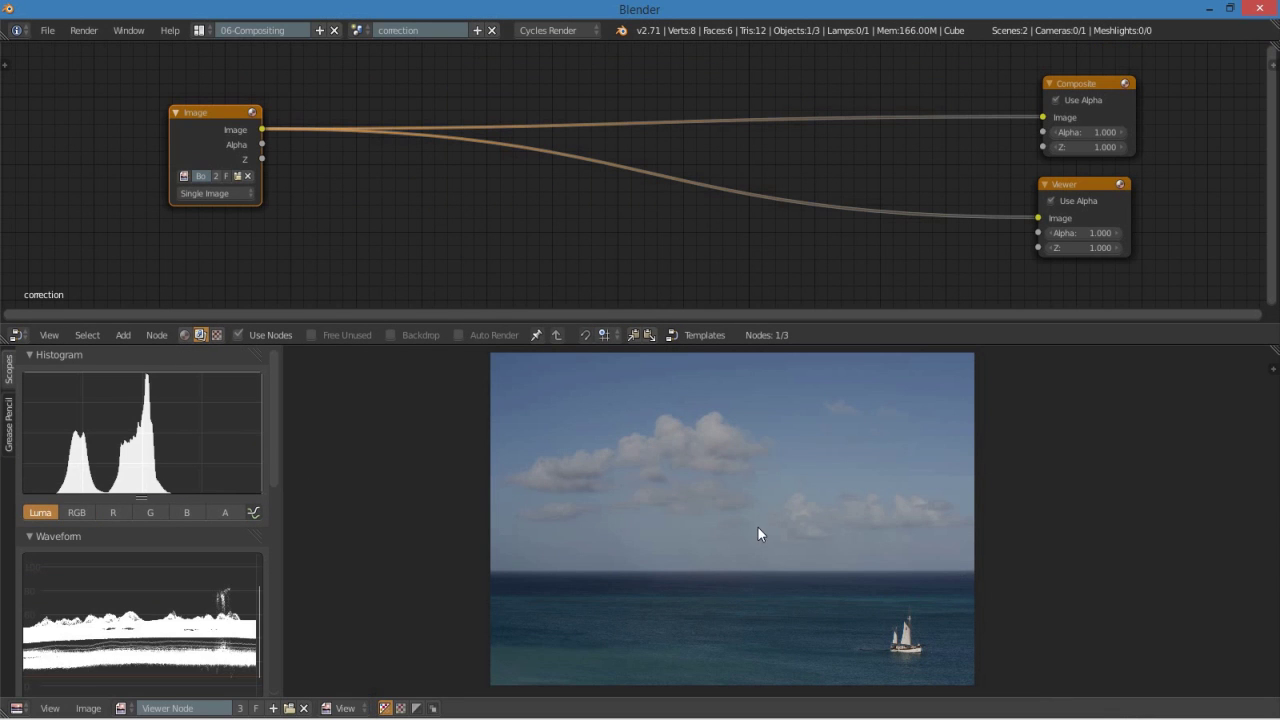
pyautogui.moveTo(757, 526); pyautogui.dragTo(745, 527, button='middle')
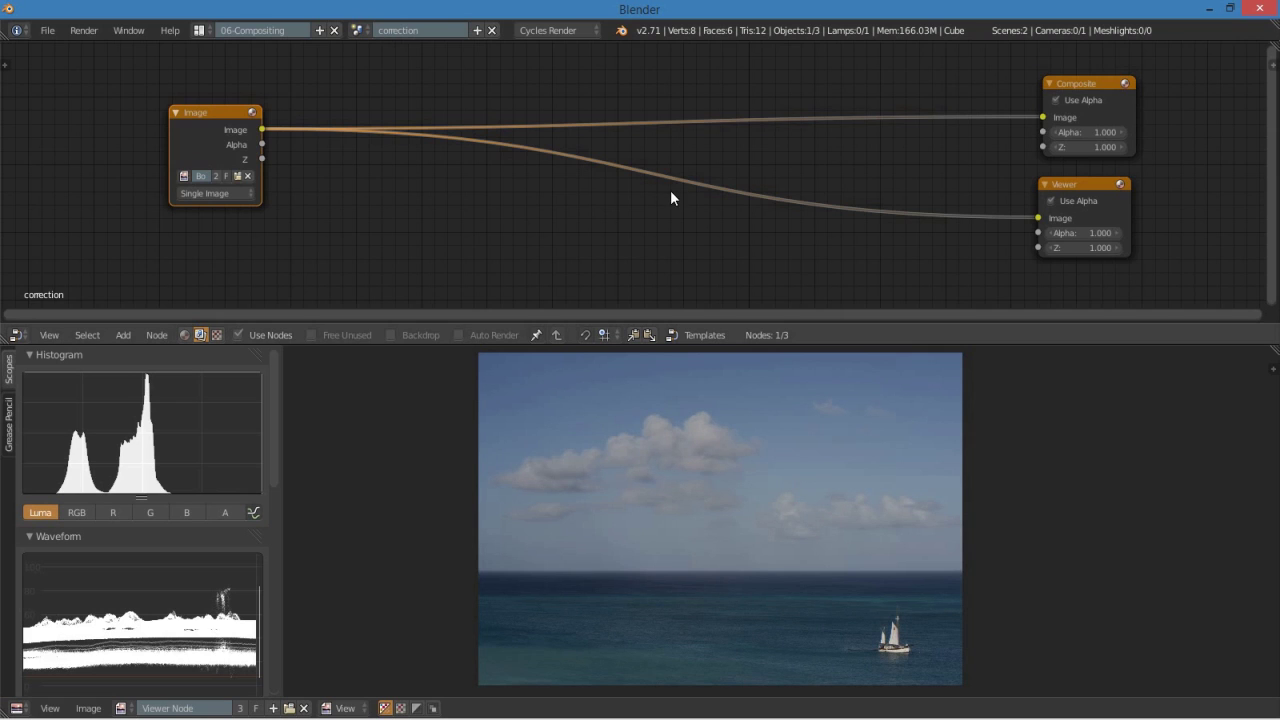
pyautogui.moveTo(674, 194); pyautogui.dragTo(706, 191, button='middle')
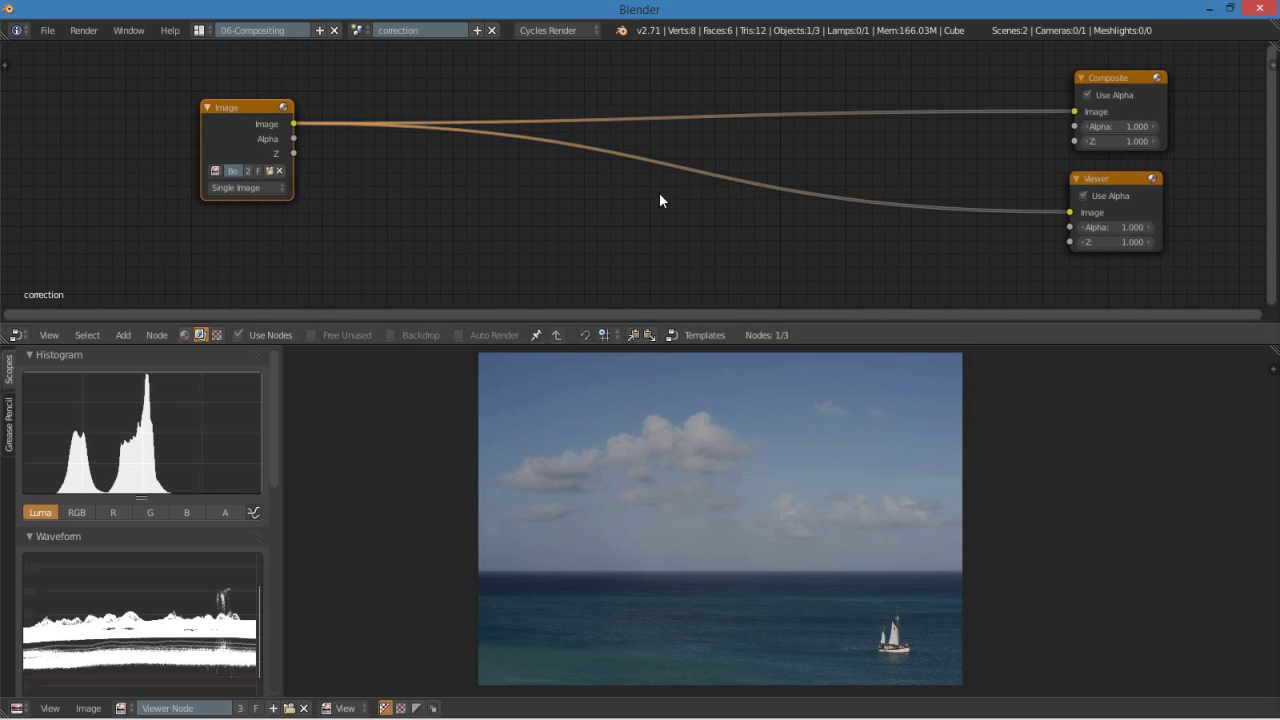
# Add a Color Correction node on the link between the Image and Viewer nodes and place it nearer the Image node
pyautogui.hotkey('shift', 'a')
pyautogui.moveTo(640, 163)
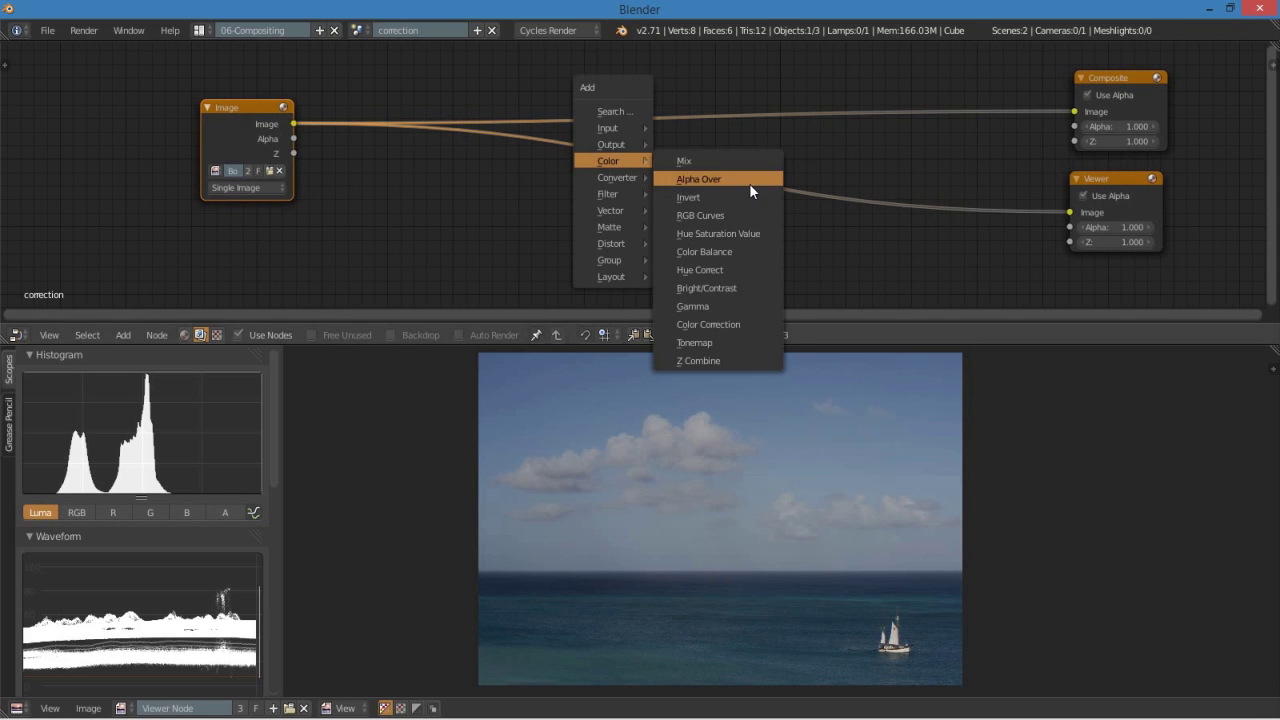
pyautogui.click(740, 322)
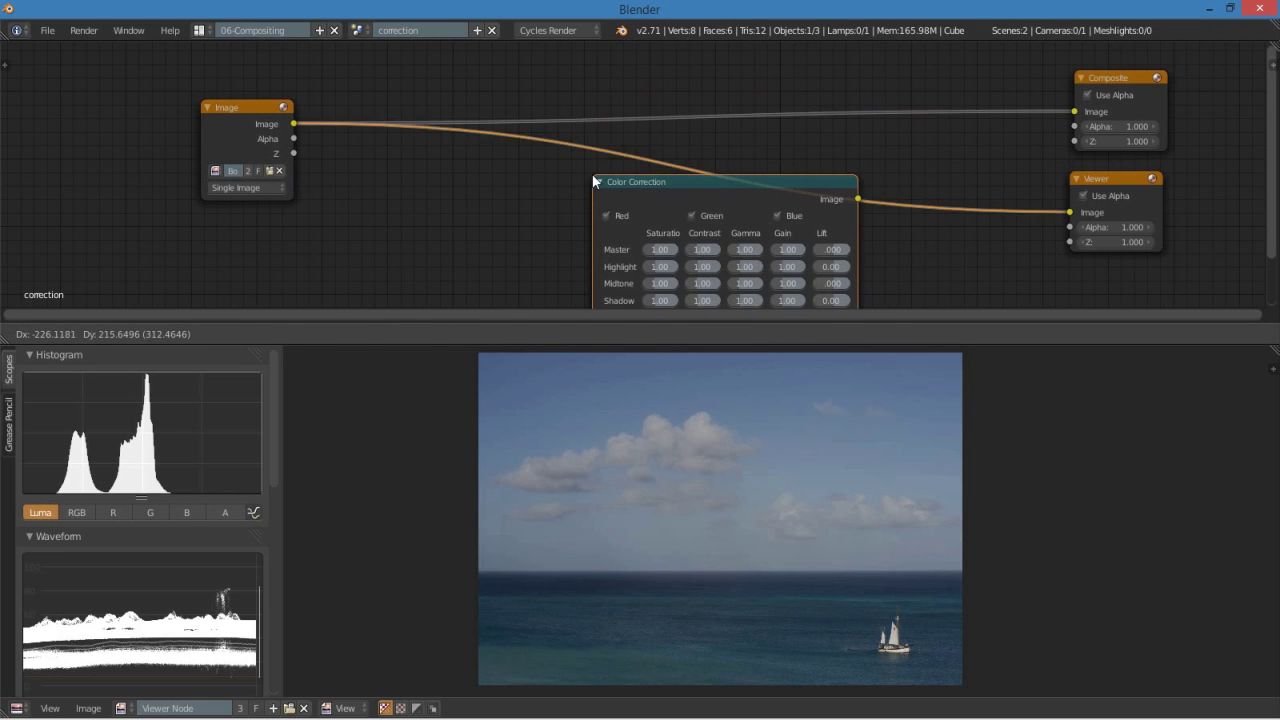
pyautogui.click(708, 199)
pyautogui.moveTo(654, 179); pyautogui.dragTo(526, 94)
pyautogui.scroll(2, 814, 152)
pyautogui.moveTo(763, 223); pyautogui.dragTo(837, 214, button='middle')
pyautogui.scroll(1, 840, 214)
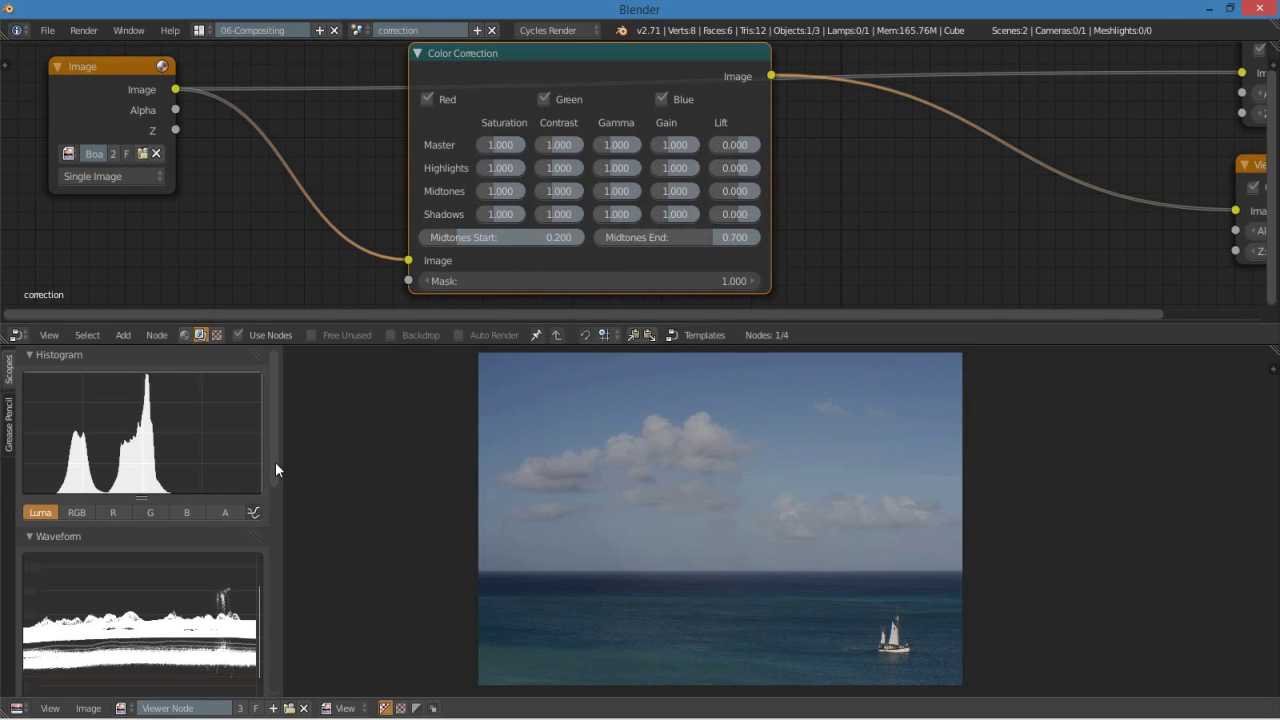
pyautogui.moveTo(275, 462); pyautogui.dragTo(278, 490)
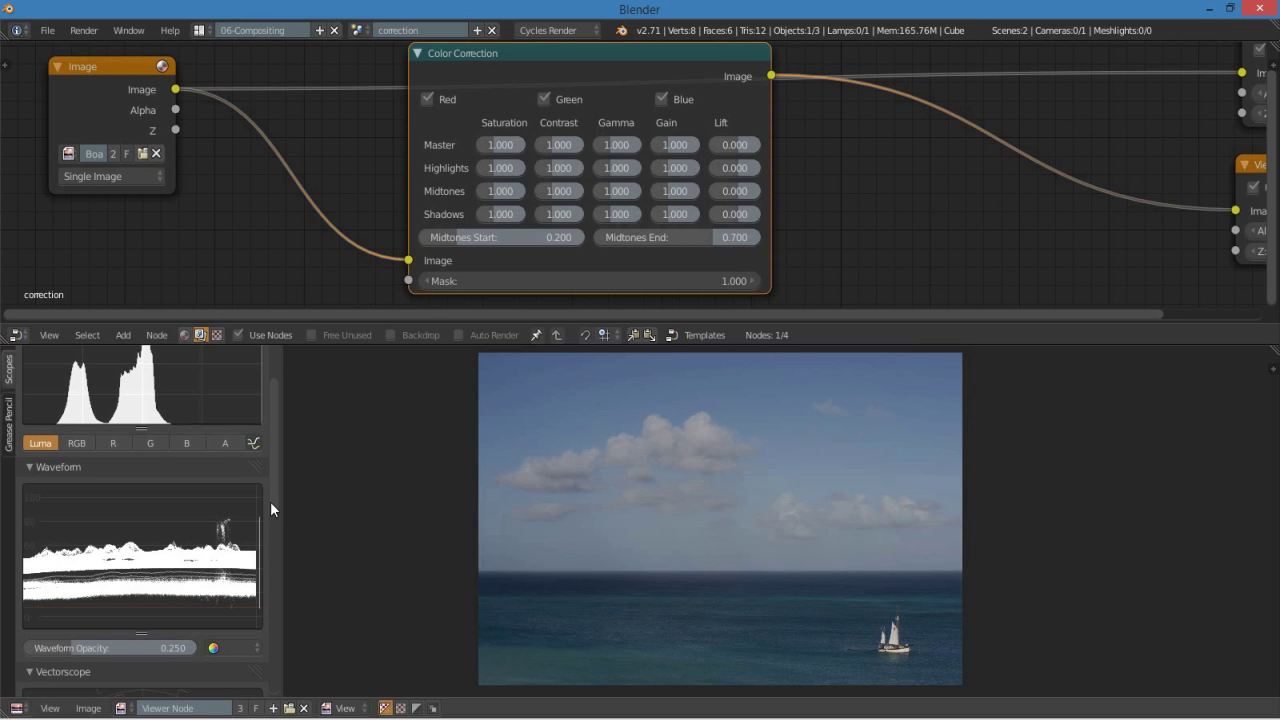
# Set the Master Gain of the Color Correction node to 1.6
pyautogui.moveTo(270, 501); pyautogui.dragTo(271, 499)
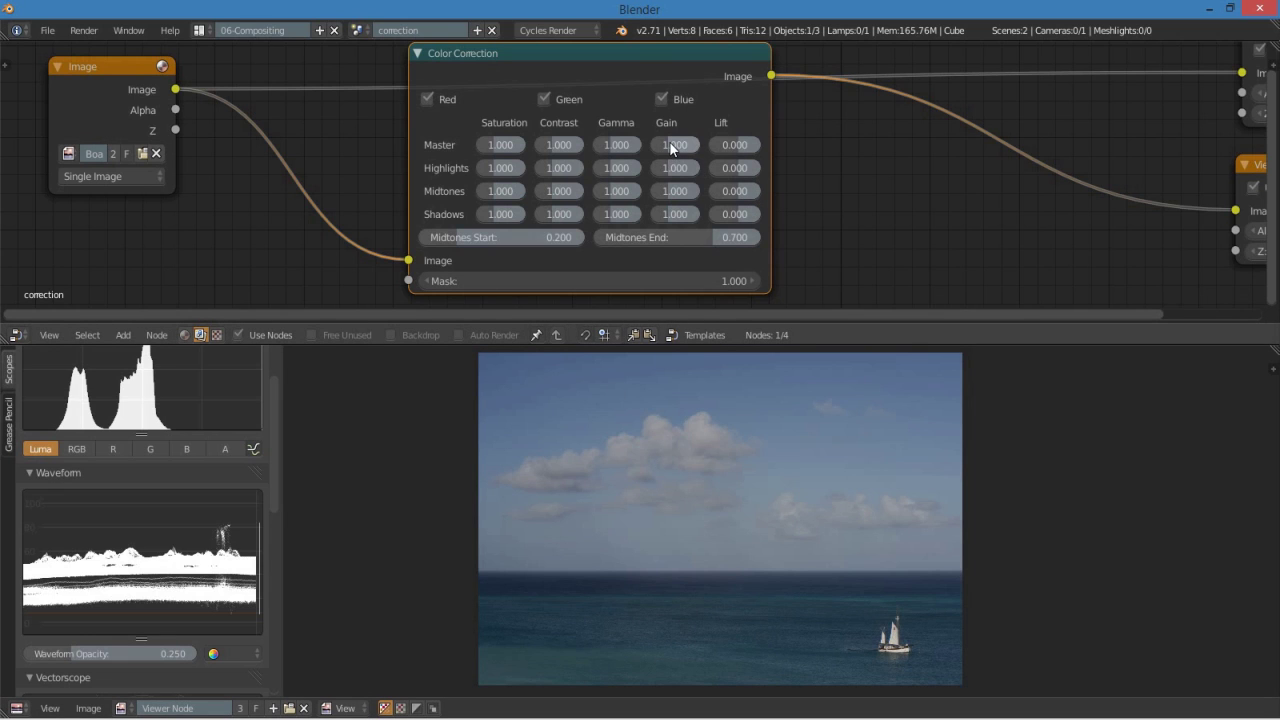
pyautogui.moveTo(672, 147); pyautogui.dragTo(676, 150)
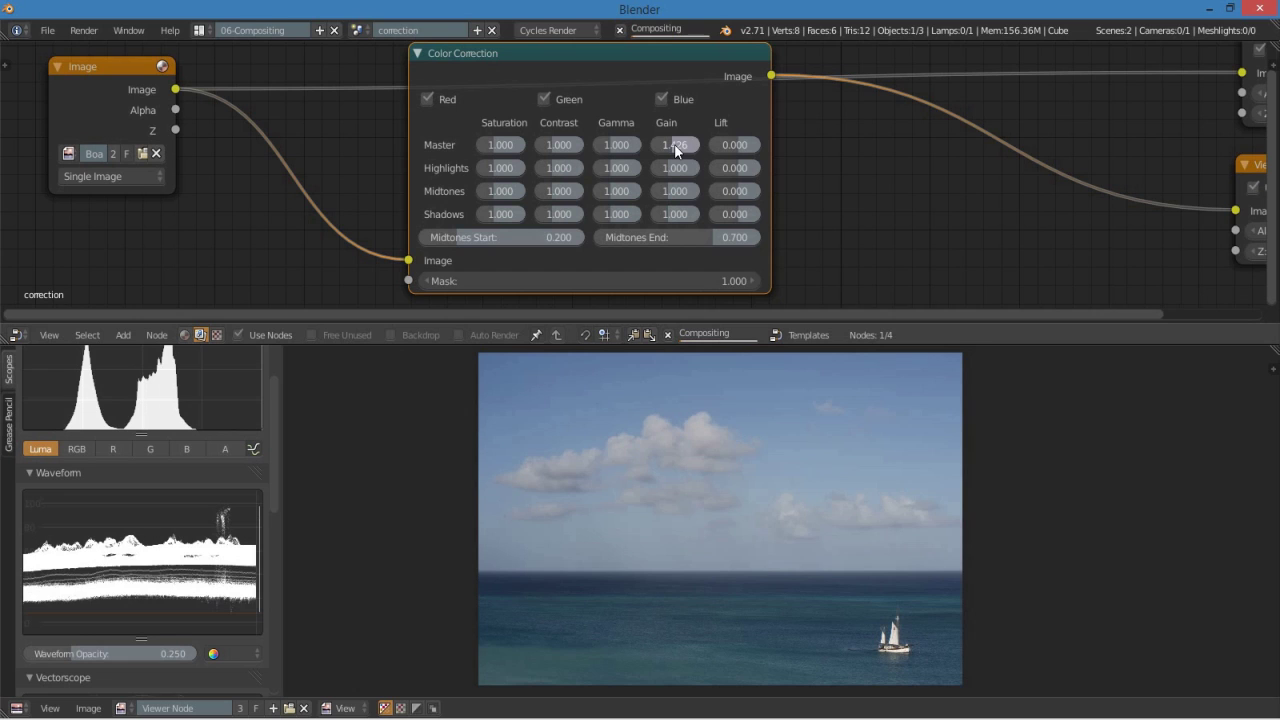
pyautogui.click(674, 145)
pyautogui.write('1.501')
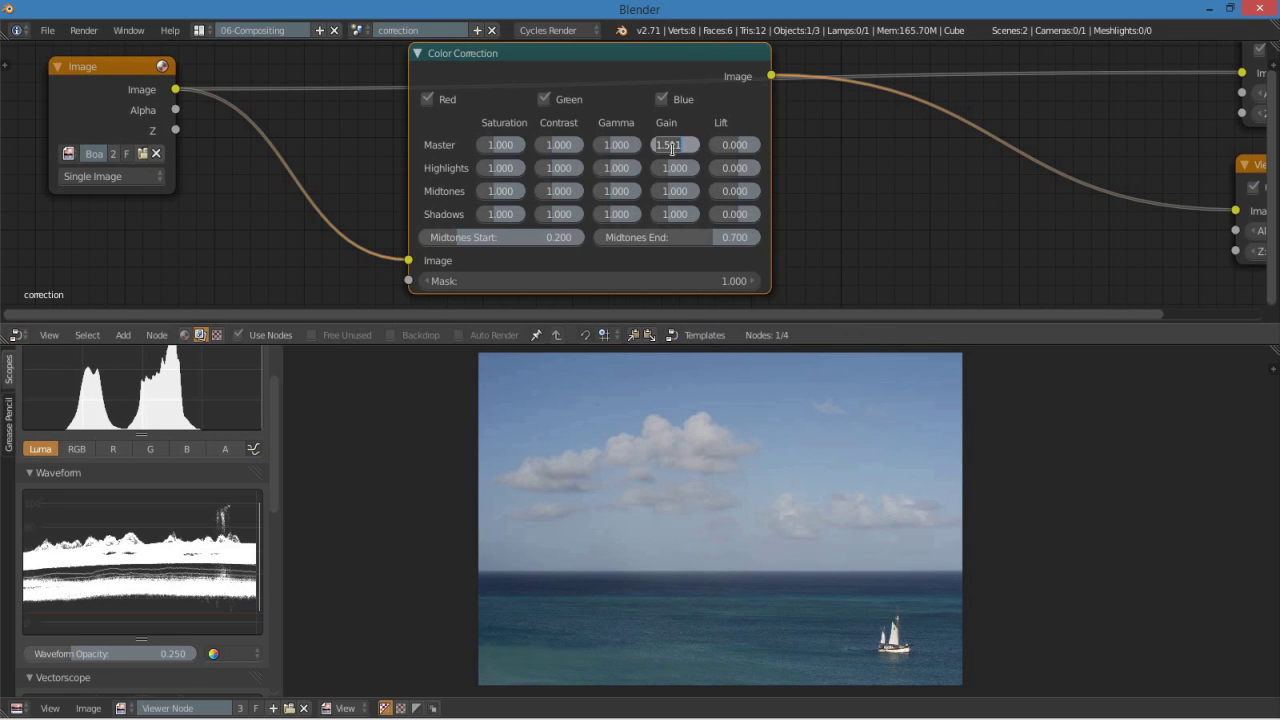
pyautogui.press('BackSpace')
pyautogui.press('BackSpace')
pyautogui.press('BackSpace')
pyautogui.write('6')
pyautogui.press('Return')
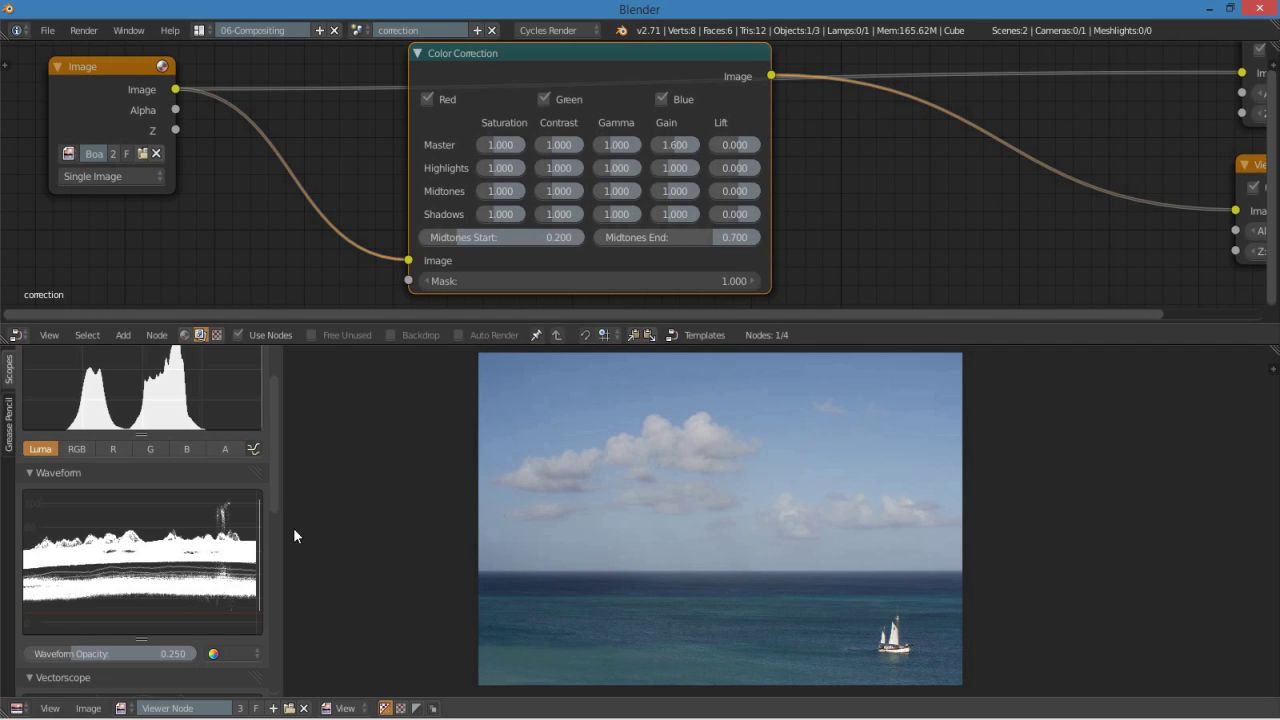
# Try Master Lift values of -0.05 and -0.01 in the Color Correction node, checking the waveform
pyautogui.scroll(-2, 276, 500)
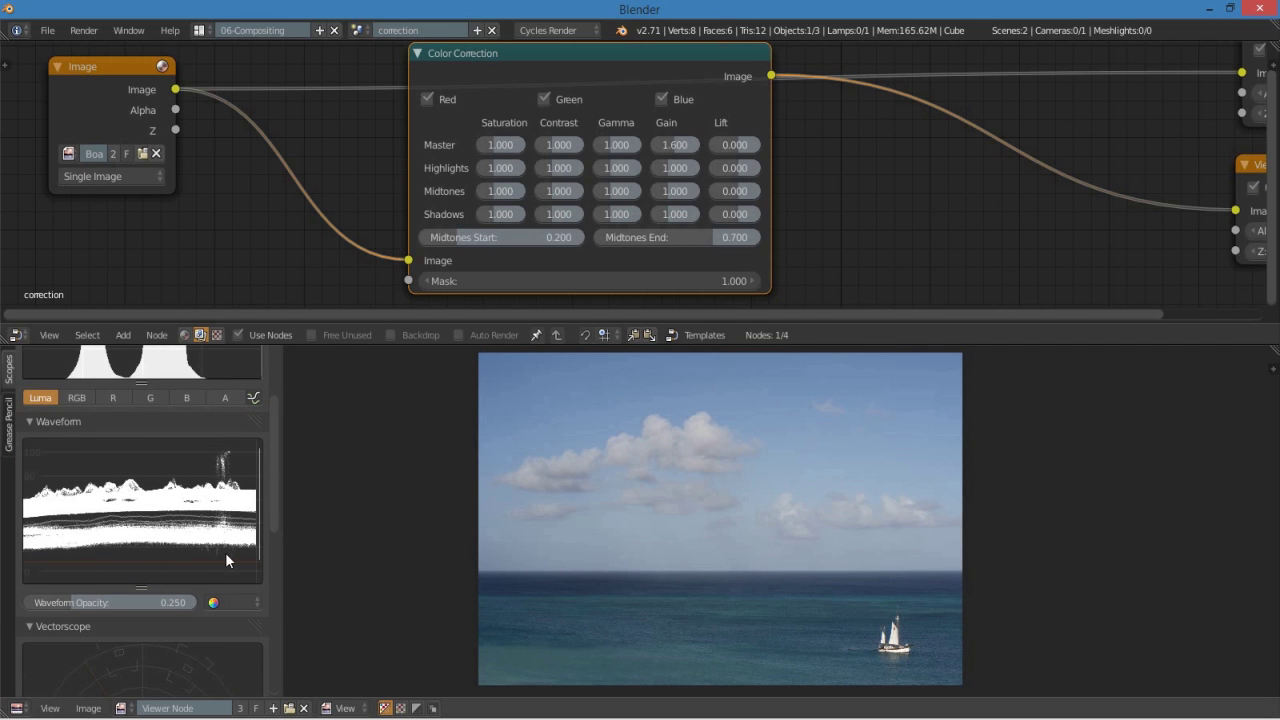
pyautogui.click(733, 145)
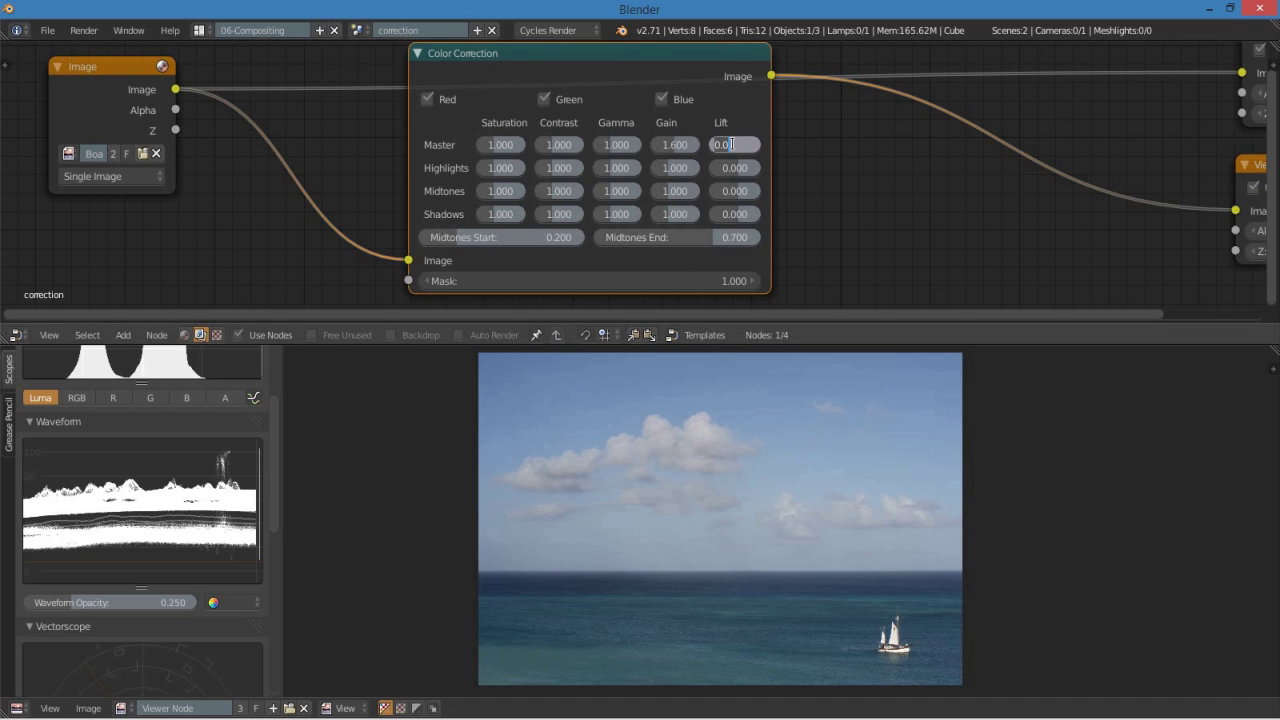
pyautogui.write('-')
pyautogui.write('.05')
pyautogui.press('Return')
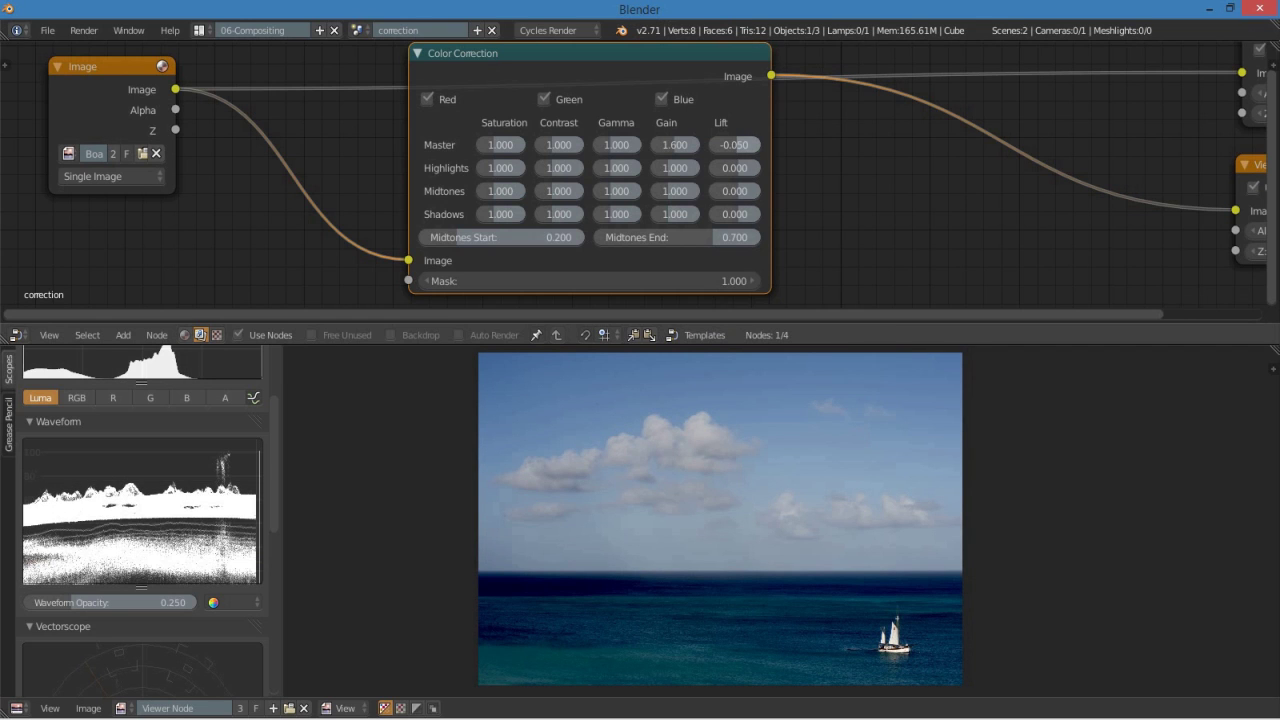
pyautogui.click(733, 145)
pyautogui.write('1')
pyautogui.press('Return')
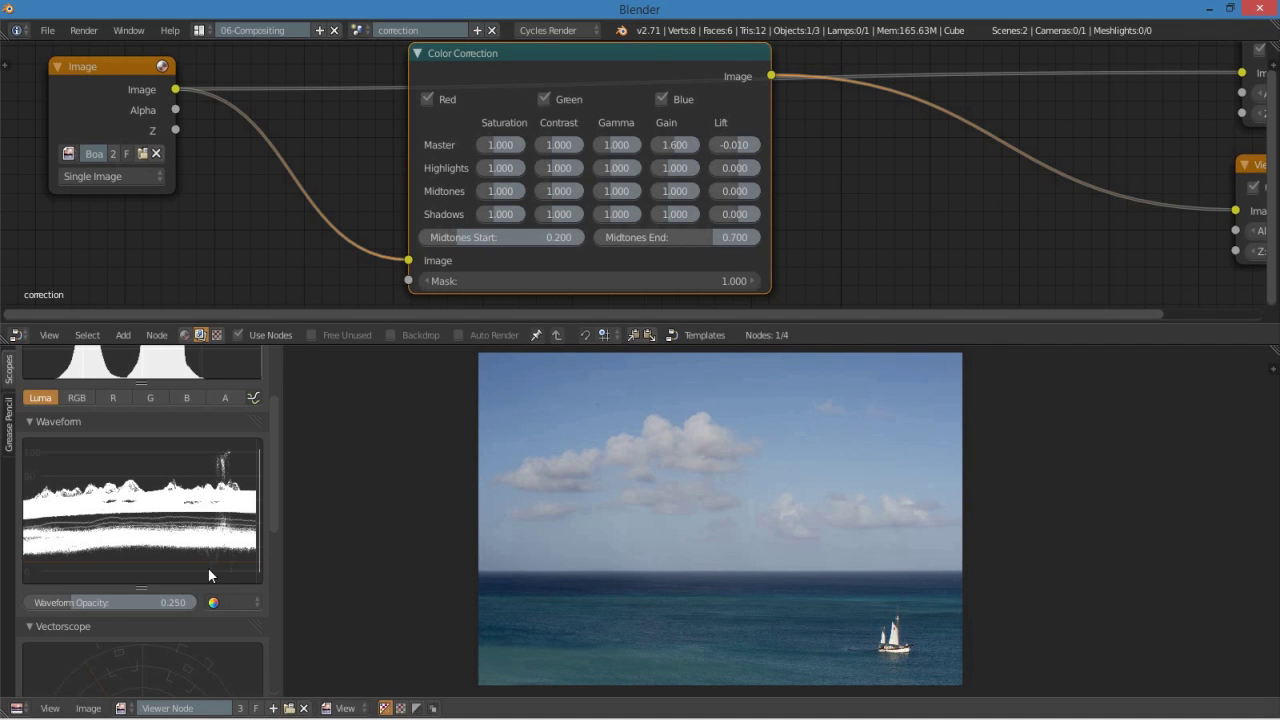
# Set the Master Lift of the Color Correction node to -0.015
pyautogui.click(732, 152)
pyautogui.write('-')
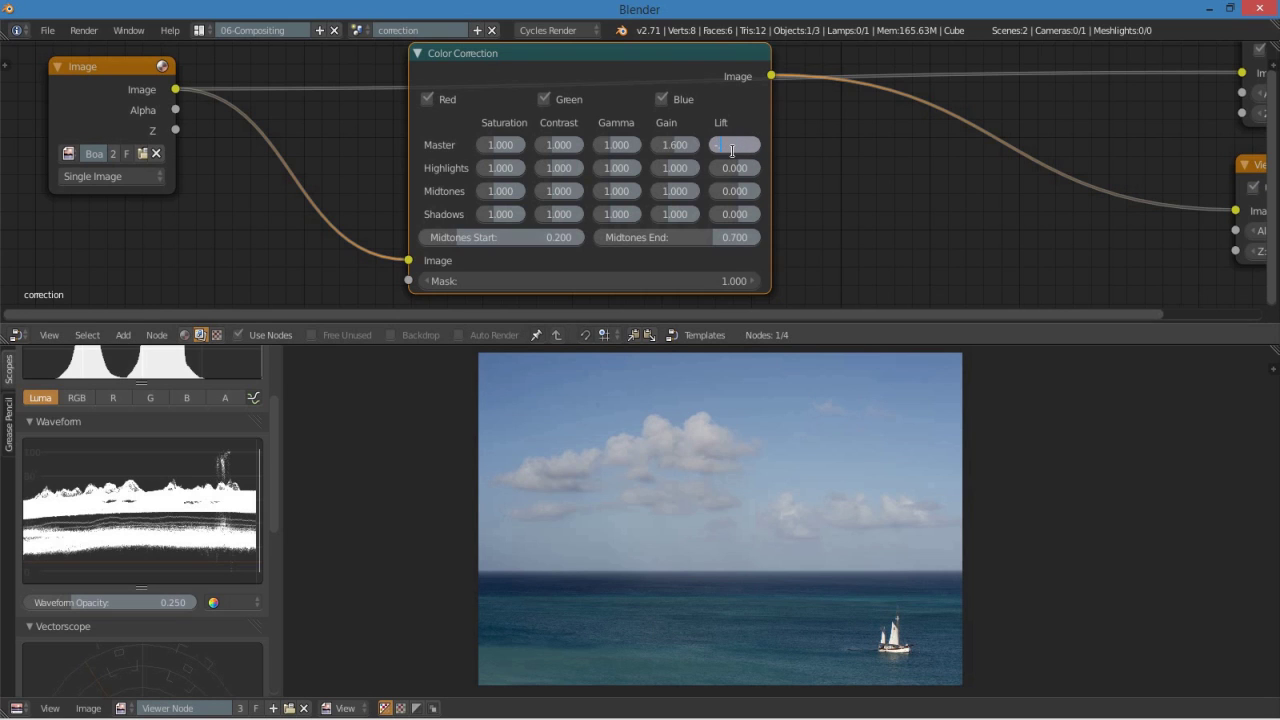
pyautogui.write('0.015')
pyautogui.press('Return')
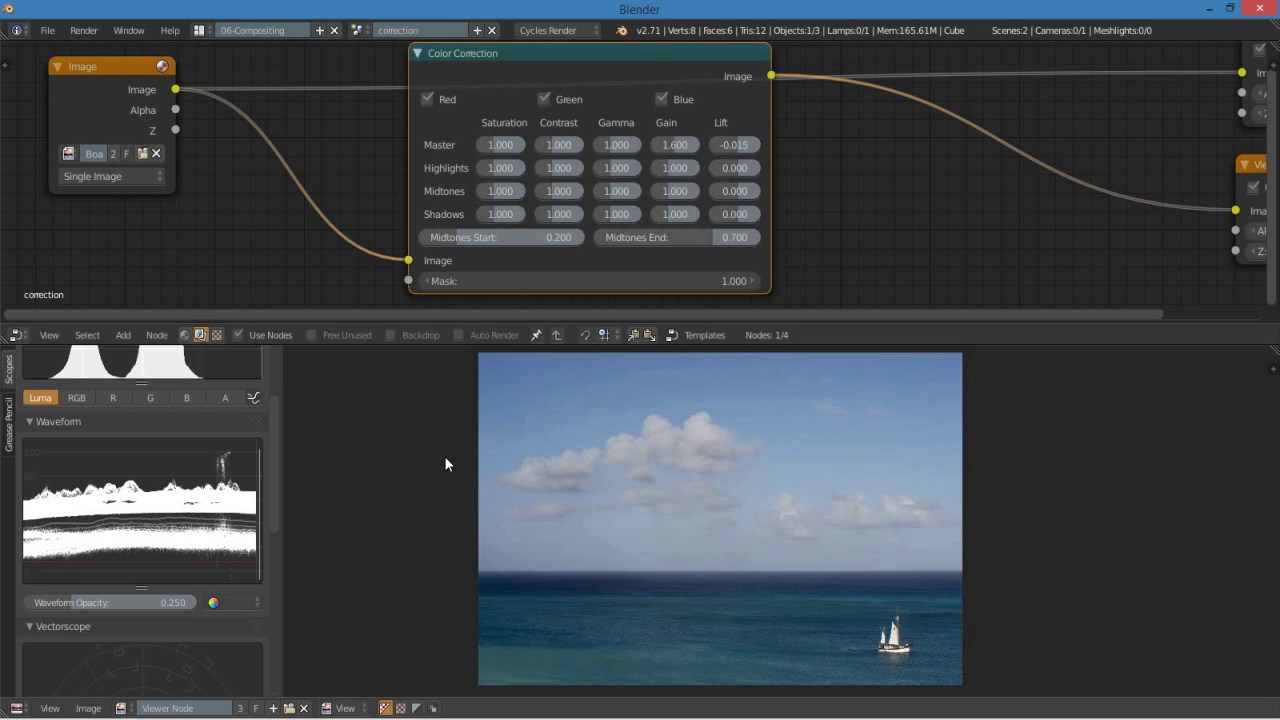
# Compare the original photo with the corrected result by viewing the Image node and the Color Correction node in turn
pyautogui.moveTo(845, 237); pyautogui.dragTo(863, 242, button='middle')
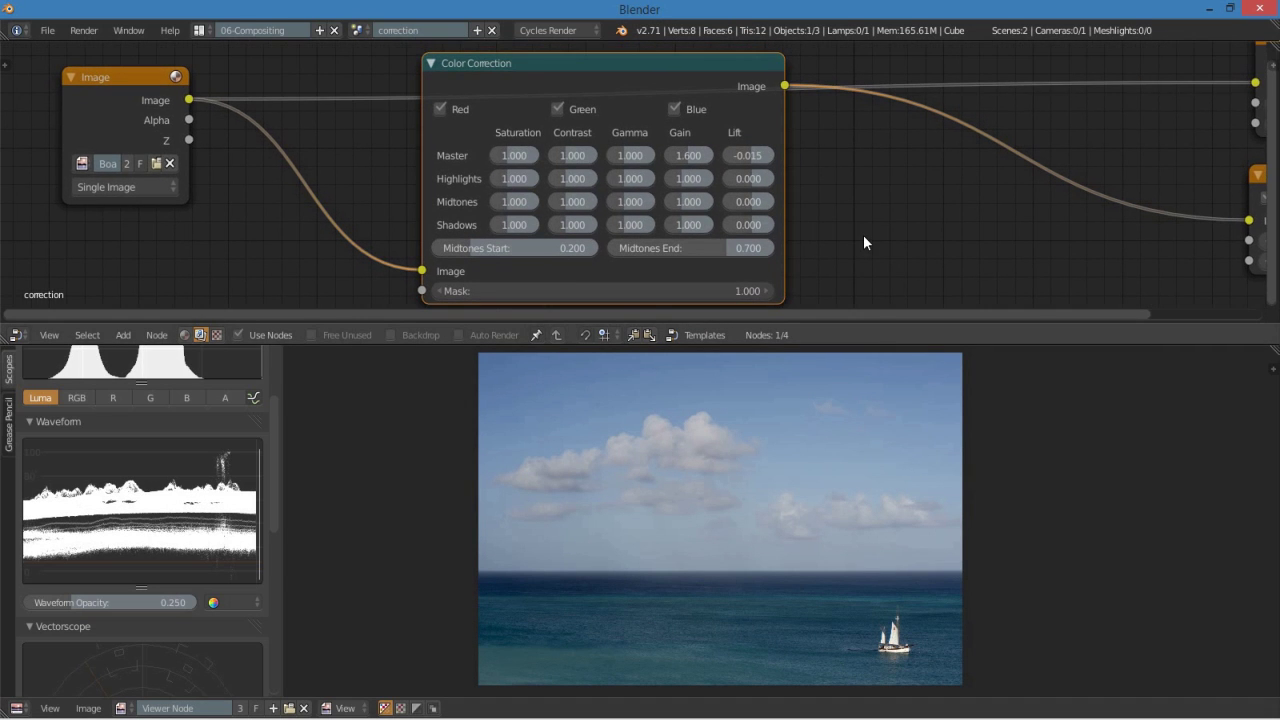
pyautogui.keyDown('ctrl'); pyautogui.keyDown('shift'); pyautogui.click(149, 101); pyautogui.keyUp('shift'); pyautogui.keyUp('ctrl')
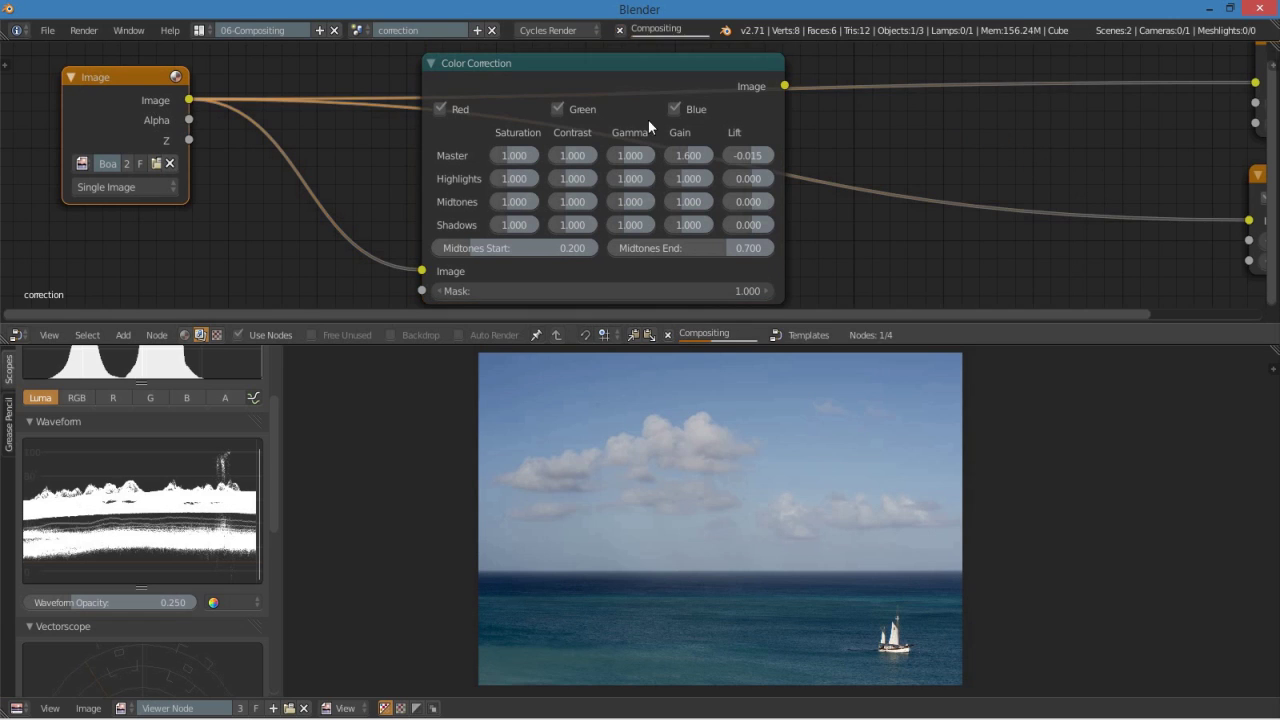
pyautogui.keyDown('ctrl'); pyautogui.keyDown('shift'); pyautogui.click(690, 82); pyautogui.keyUp('shift'); pyautogui.keyUp('ctrl')
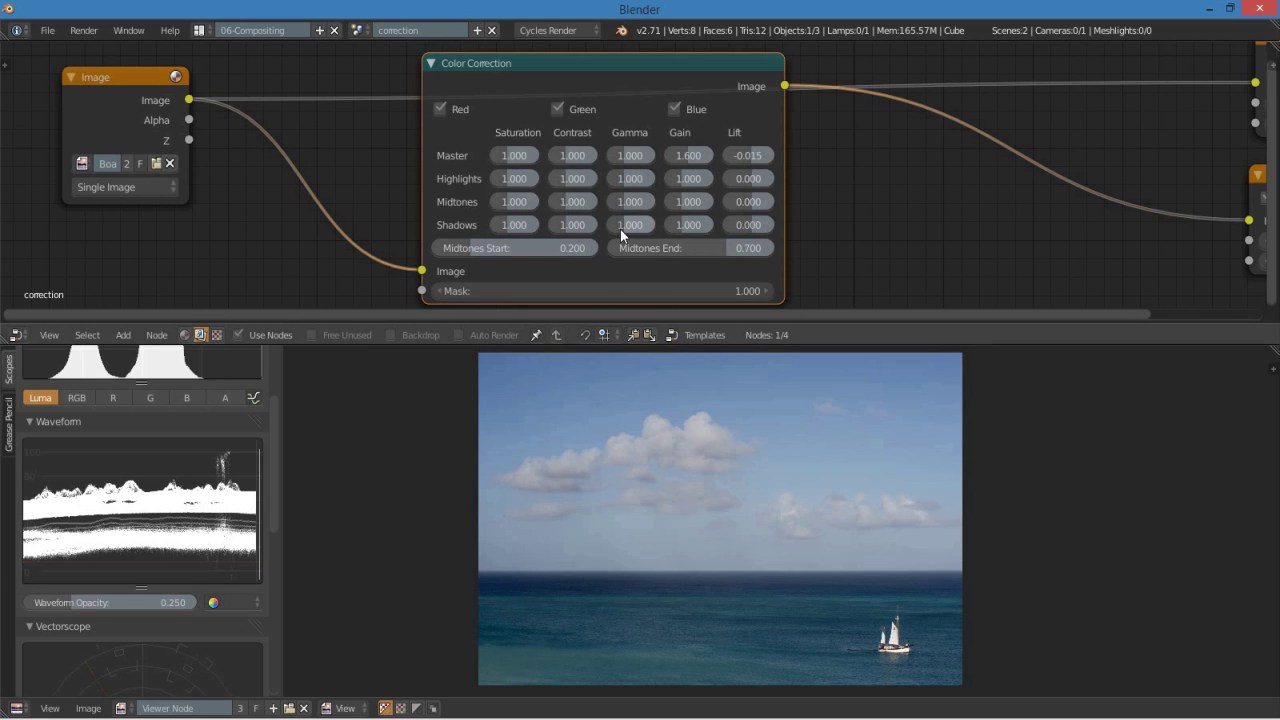
# Set the Master Gamma of the Color Correction node to 1.1
pyautogui.moveTo(628, 156); pyautogui.dragTo(640, 155)
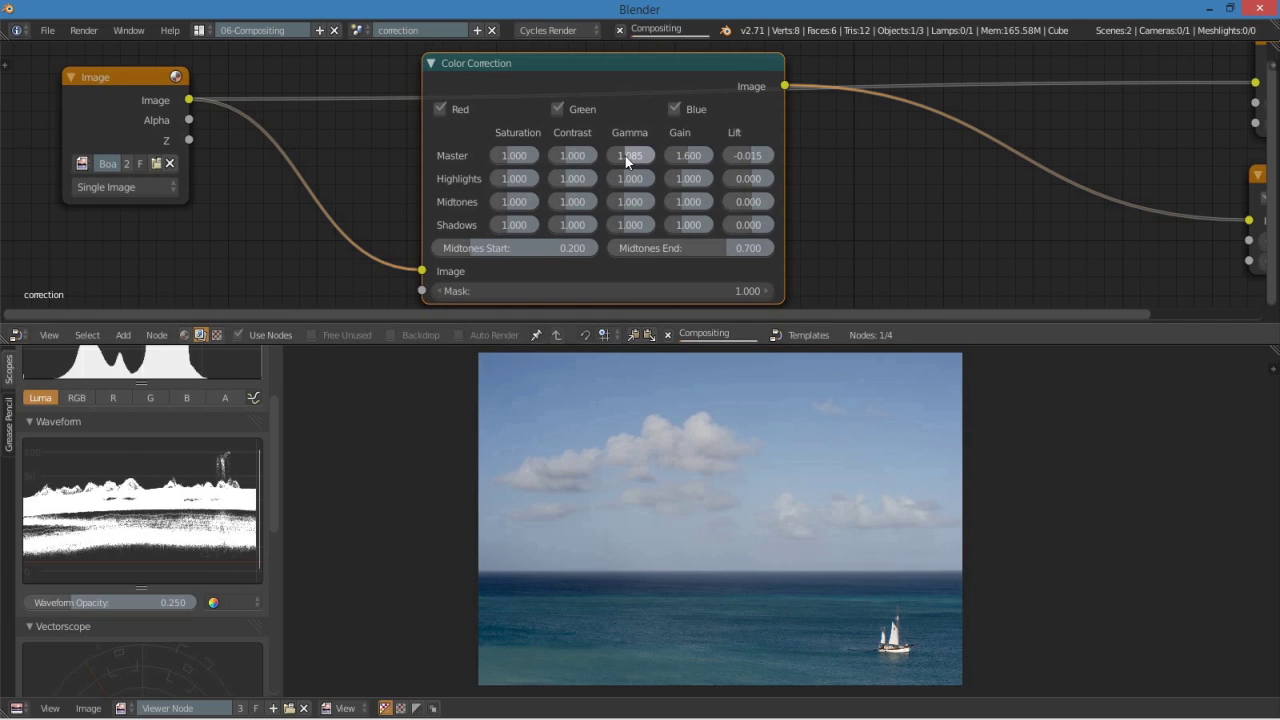
pyautogui.click(625, 156)
pyautogui.write('1.1')
pyautogui.press('BackSpace')
pyautogui.press('BackSpace')
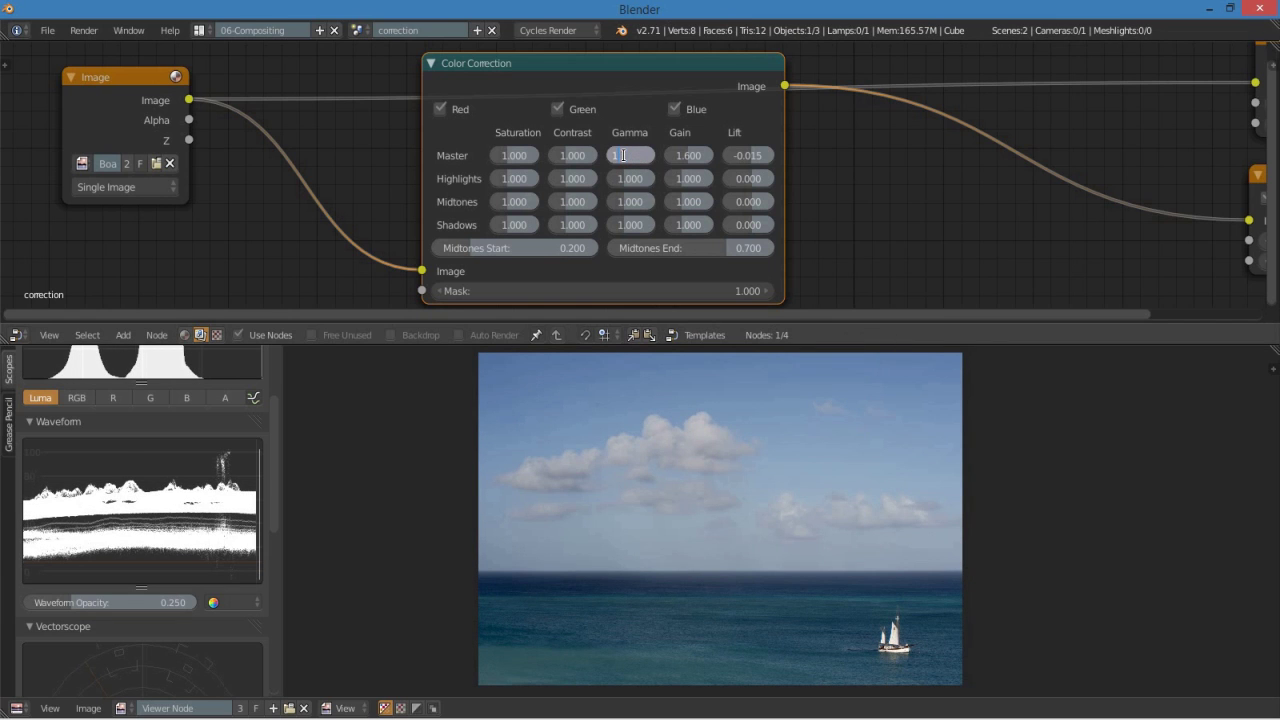
pyautogui.press('Return')
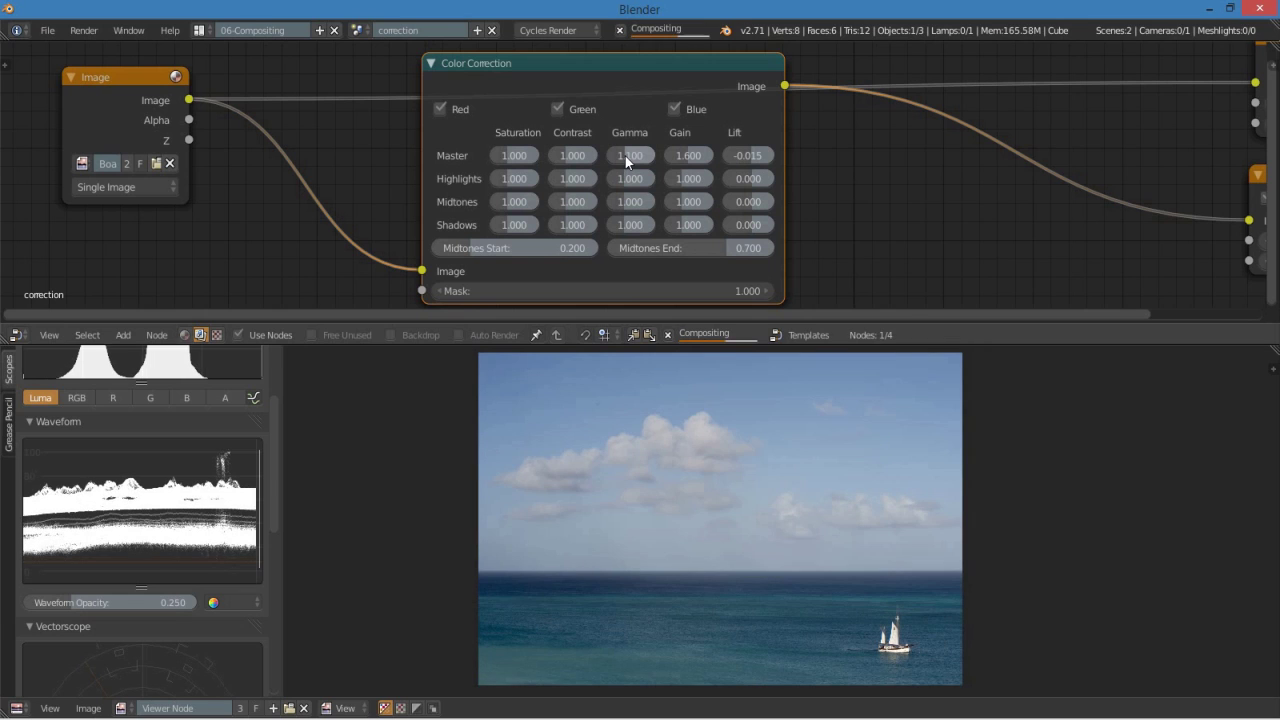
pyautogui.moveTo(626, 159); pyautogui.dragTo(685, 130)
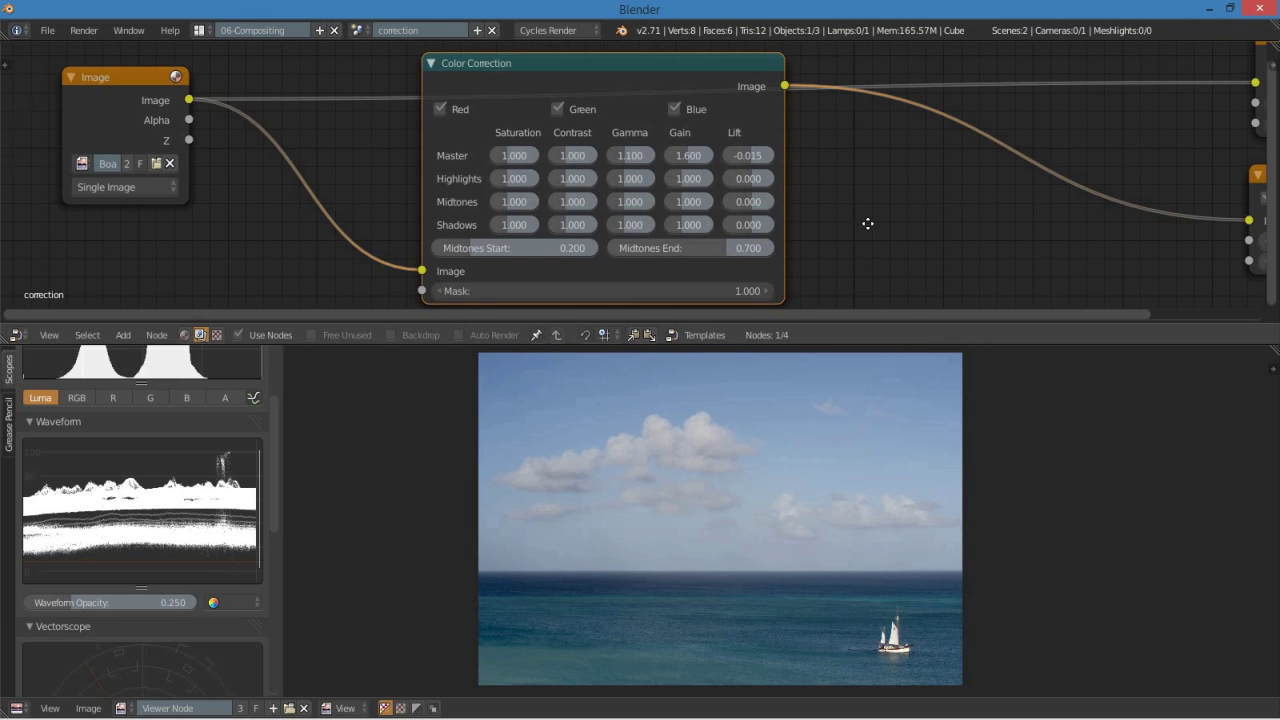
# Switch off the correction's Red and Green channels to see their effect on the photo, and switch both back on
pyautogui.moveTo(858, 217); pyautogui.dragTo(872, 224, button='middle')
pyautogui.moveTo(679, 95); pyautogui.dragTo(652, 70)
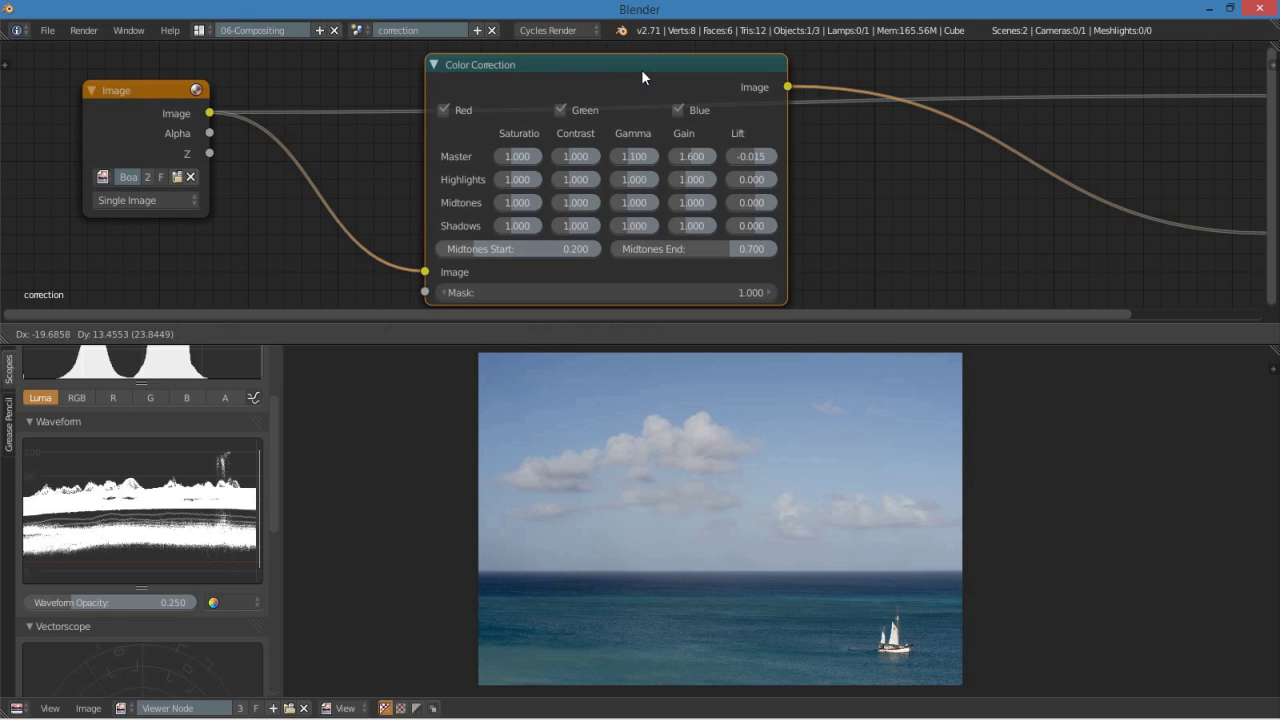
pyautogui.click(433, 98)
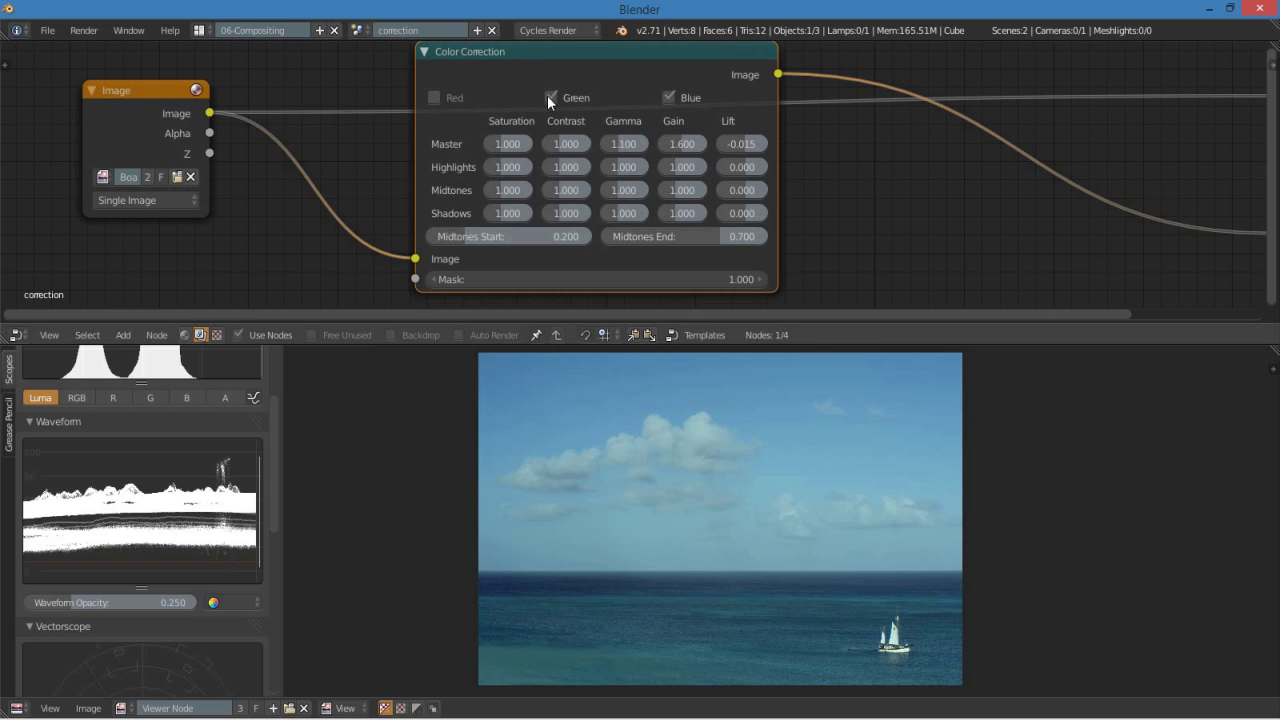
pyautogui.click(549, 97)
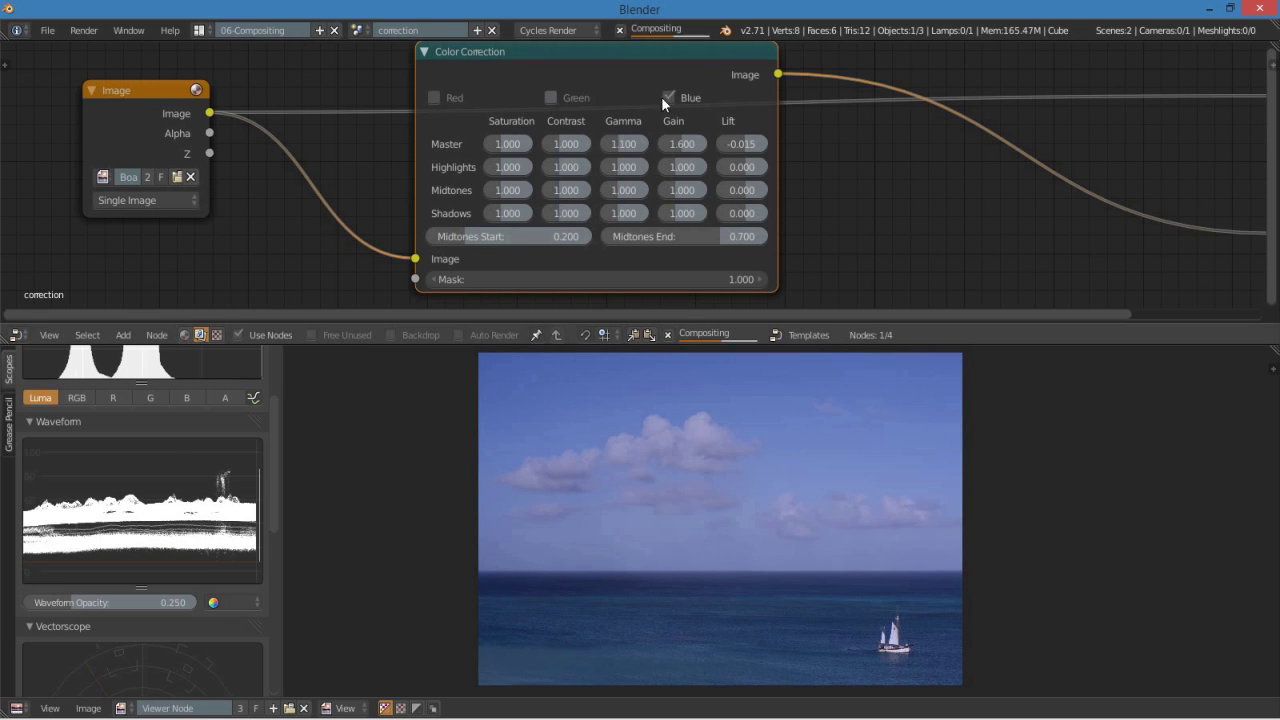
pyautogui.click(549, 97)
pyautogui.click(435, 98)
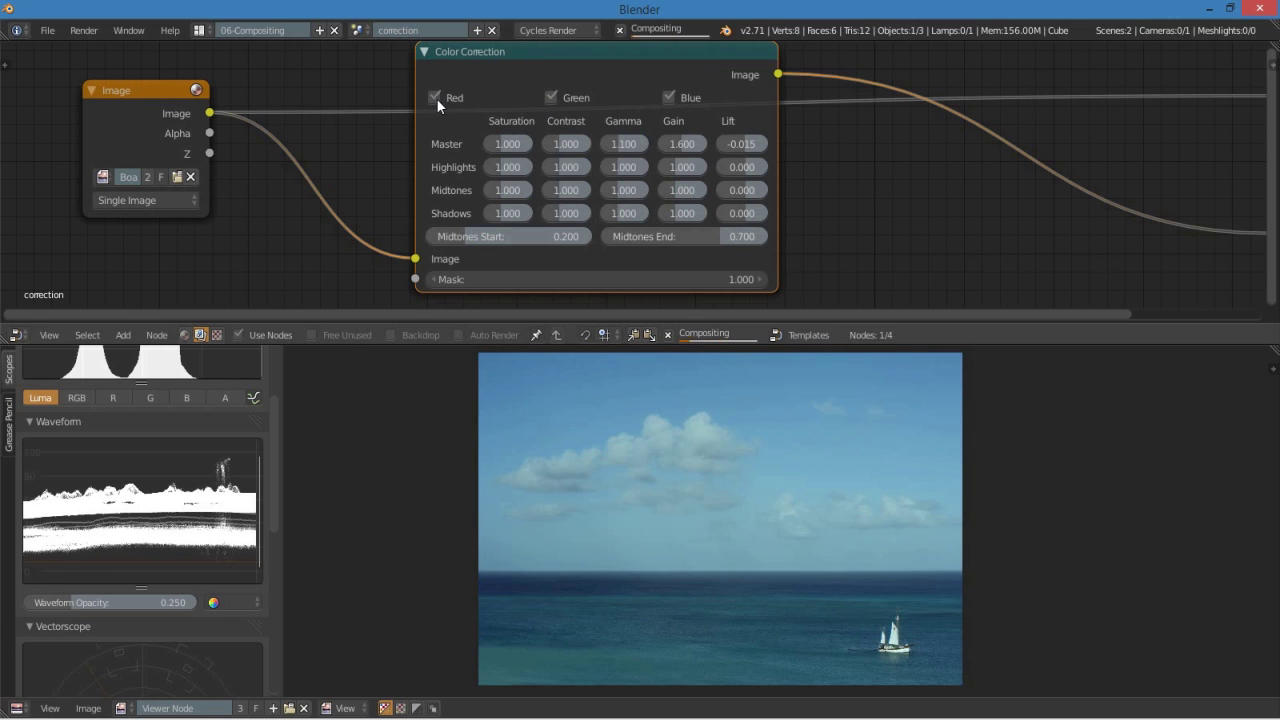
# Delete the Color Correction node and add an RGB Curves node between the Image and Viewer nodes
pyautogui.moveTo(601, 72); pyautogui.dragTo(607, 77)
pyautogui.scroll(-1, 640, 72)
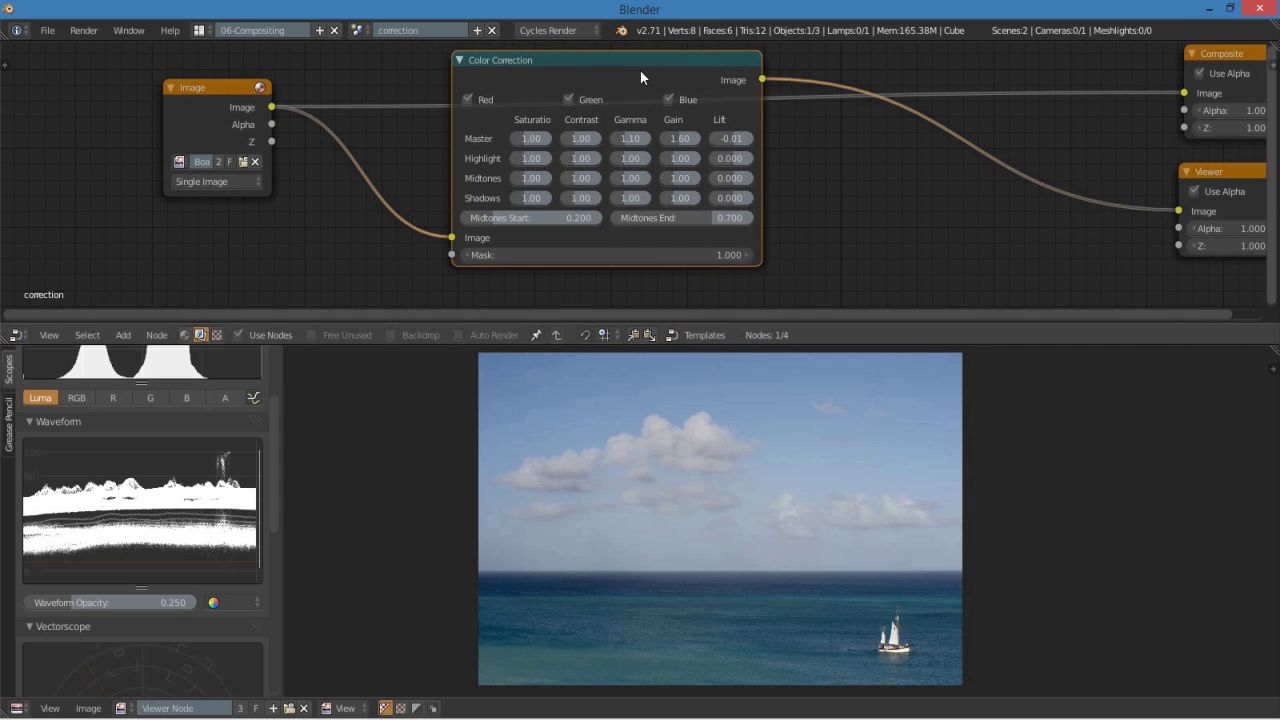
pyautogui.press('x')
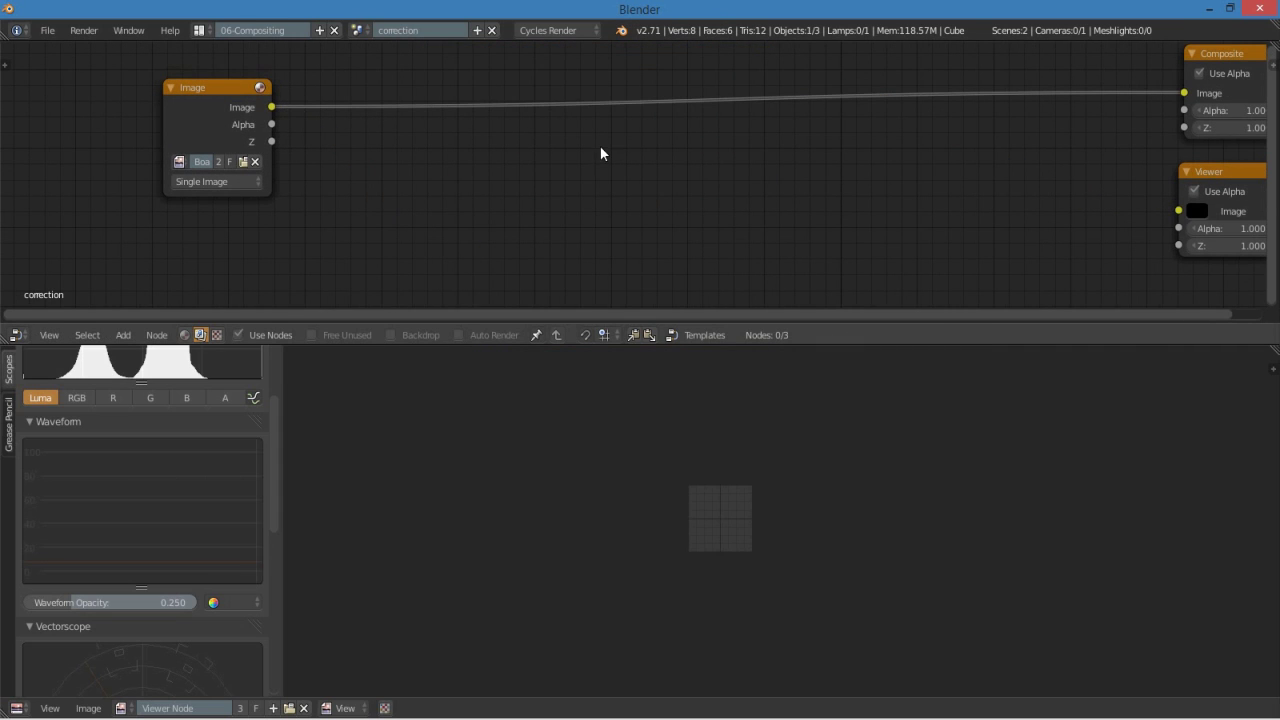
pyautogui.hotkey('shift', 'a')
pyautogui.moveTo(601, 149)
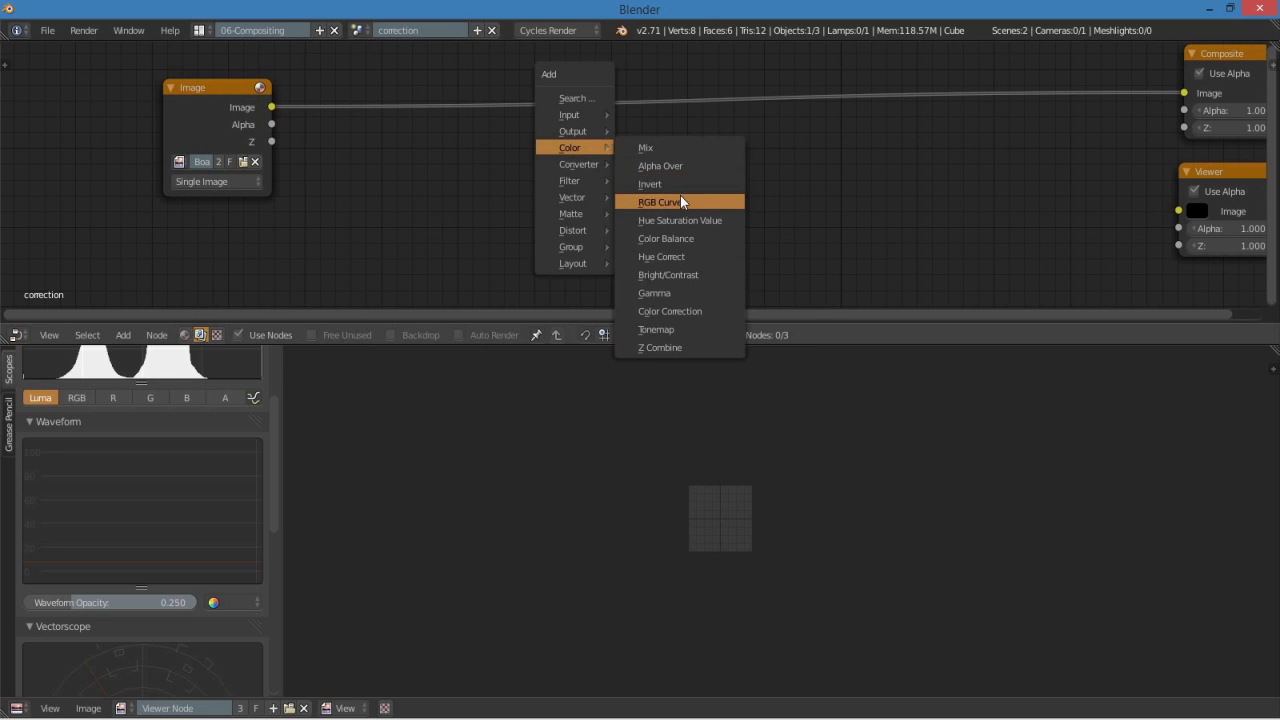
pyautogui.click(680, 202)
pyautogui.click(618, 135)
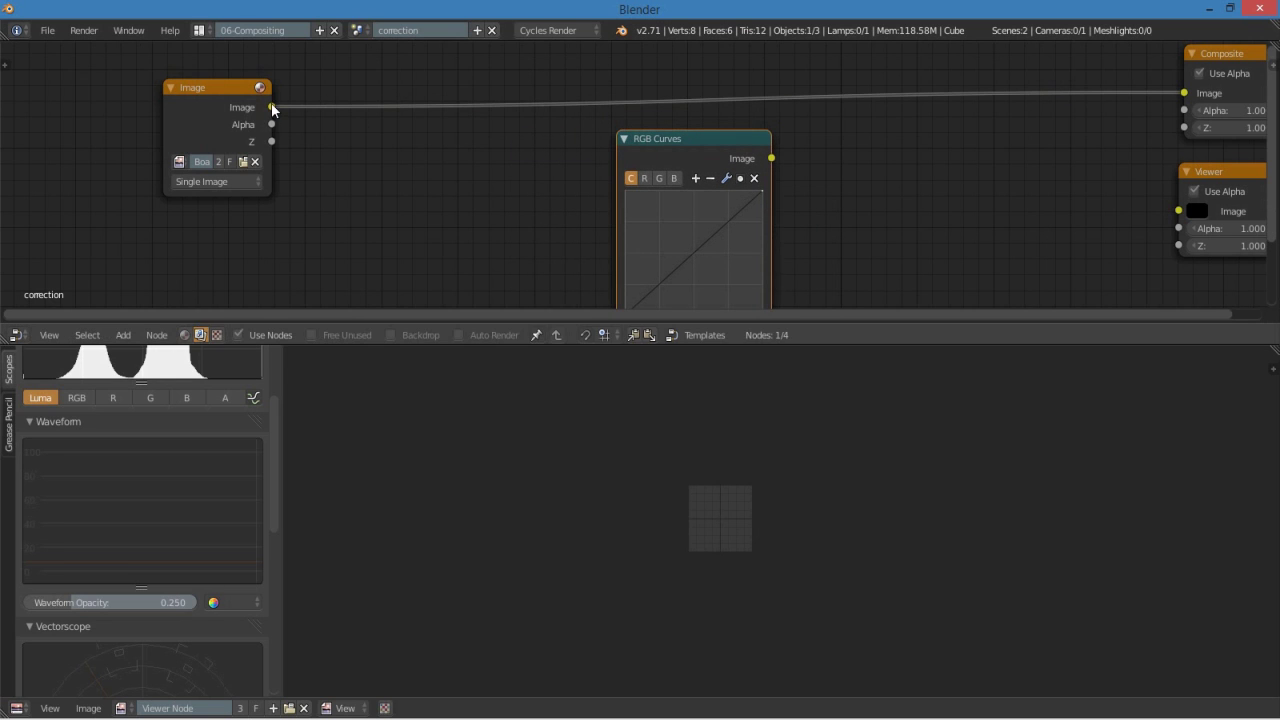
# Link the Image node's output to the RGB Curves Image input and send the RGB Curves result to the Viewer
pyautogui.moveTo(271, 107); pyautogui.dragTo(452, 270)
pyautogui.scroll(-2, 453, 262)
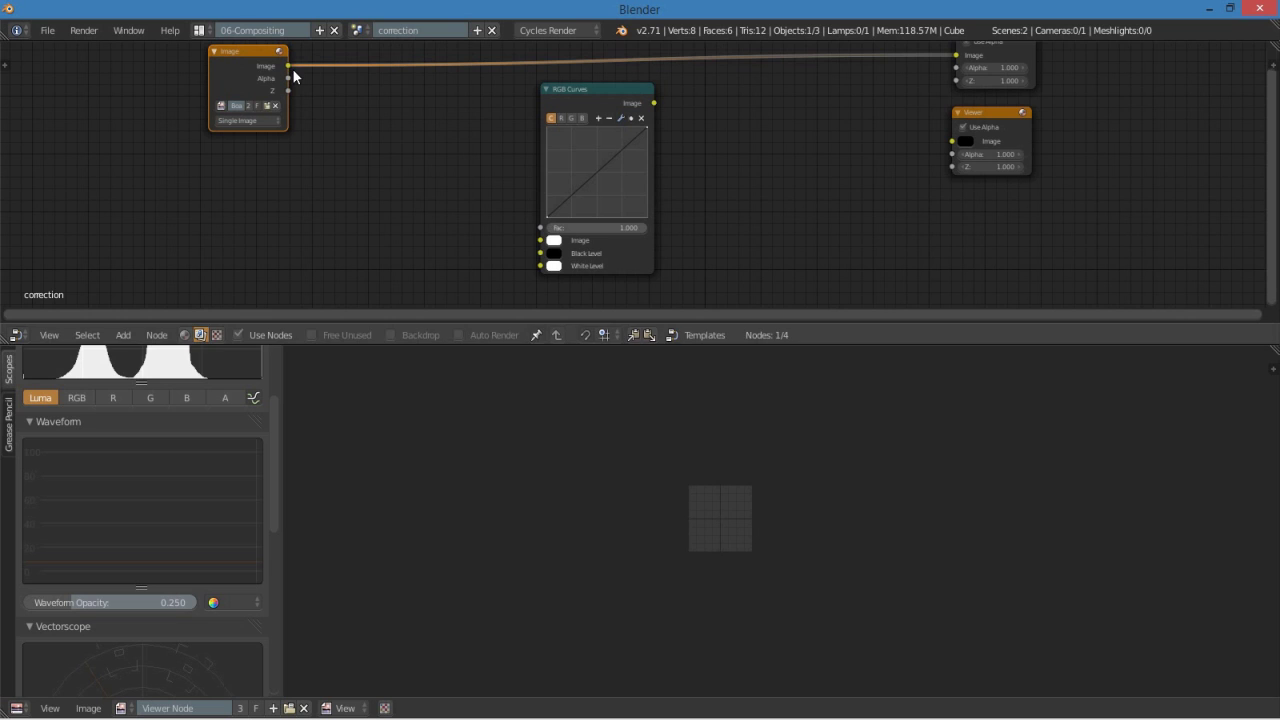
pyautogui.moveTo(289, 66); pyautogui.dragTo(540, 240)
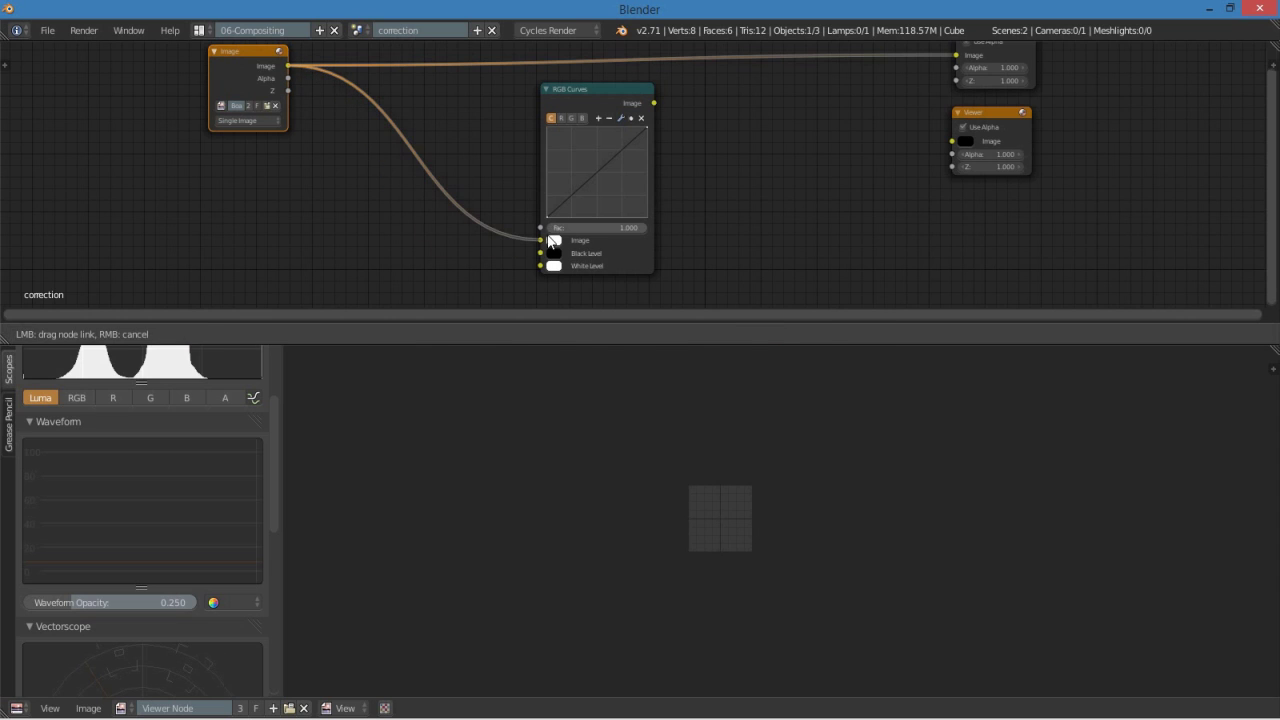
pyautogui.keyDown('ctrl'); pyautogui.keyDown('shift'); pyautogui.click(640, 105); pyautogui.keyUp('shift'); pyautogui.keyUp('ctrl')
pyautogui.press('g')
pyautogui.press('x')
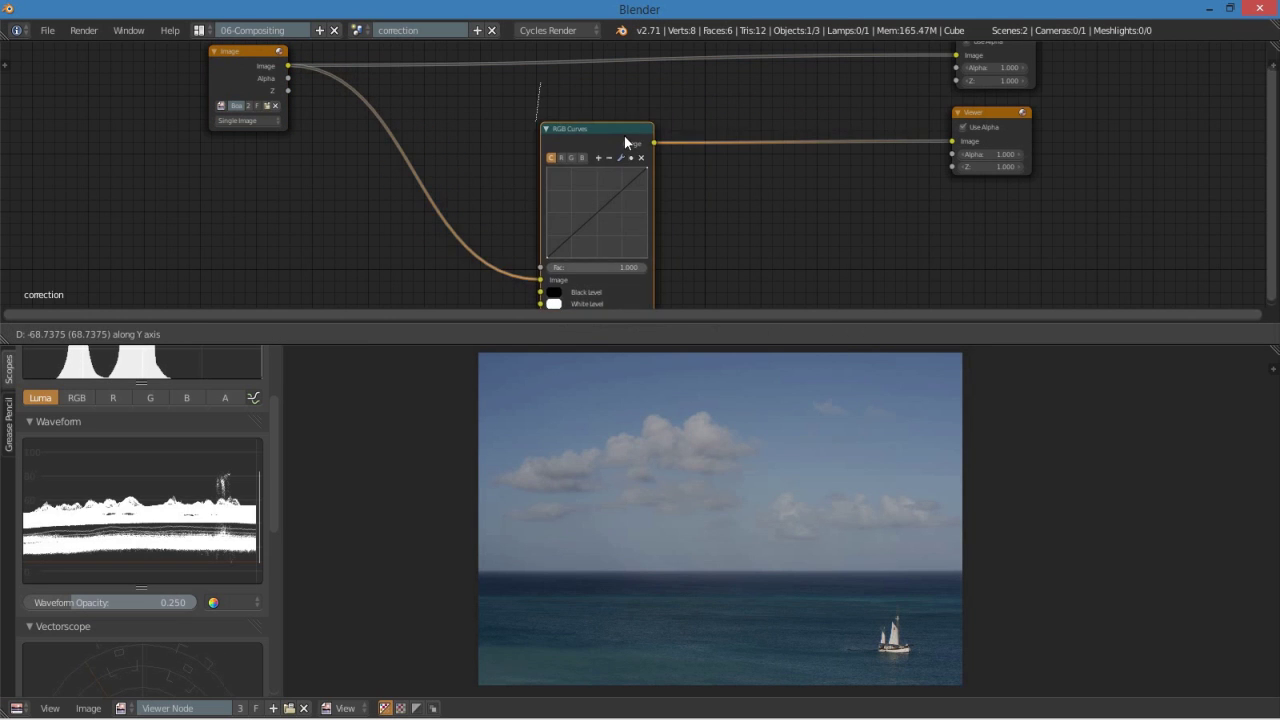
pyautogui.press('Escape')
# Lower the RGB Curves node's White Level to a grey of about 0.611 in R, G and B
pyautogui.scroll(3, 708, 176)
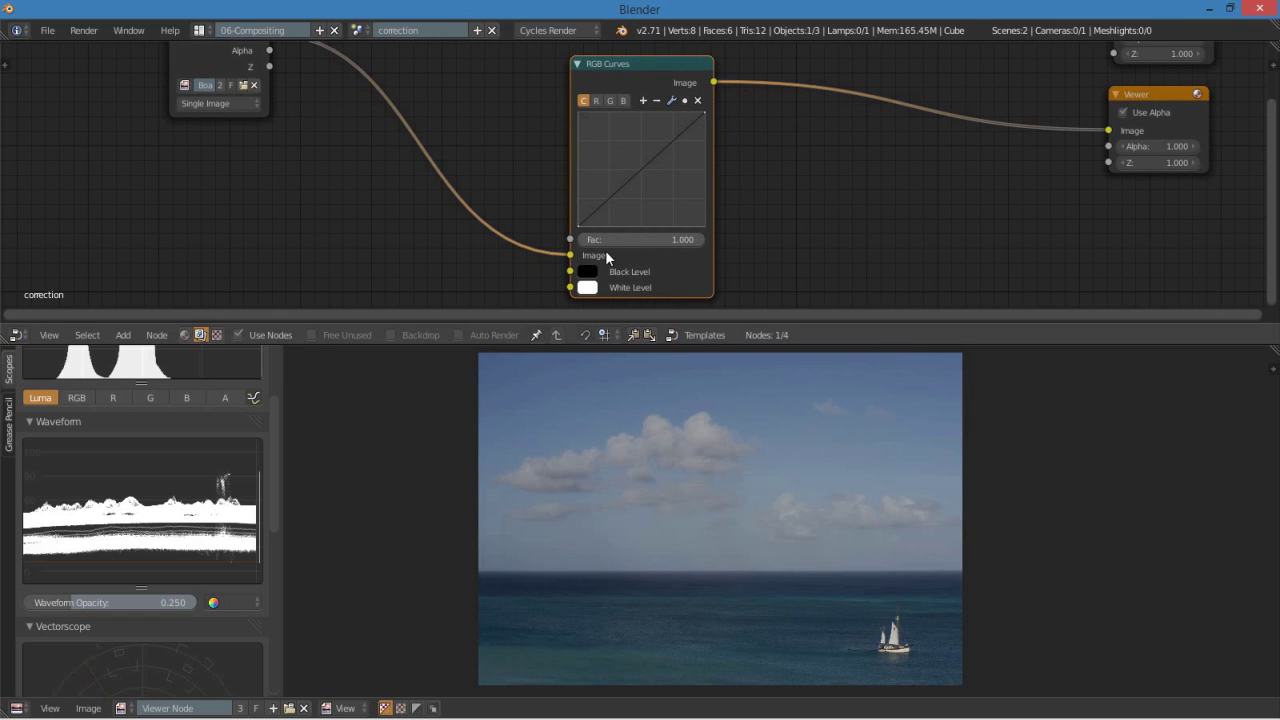
pyautogui.click(590, 287)
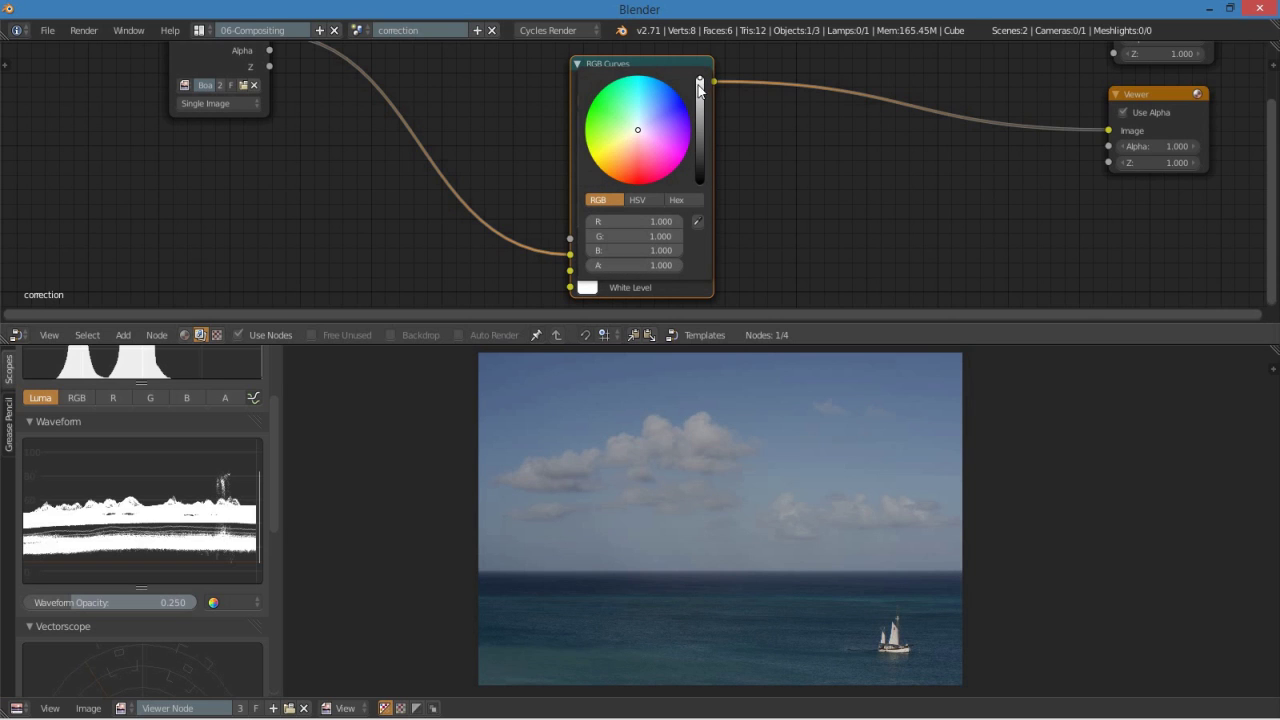
pyautogui.moveTo(699, 88); pyautogui.dragTo(700, 104)
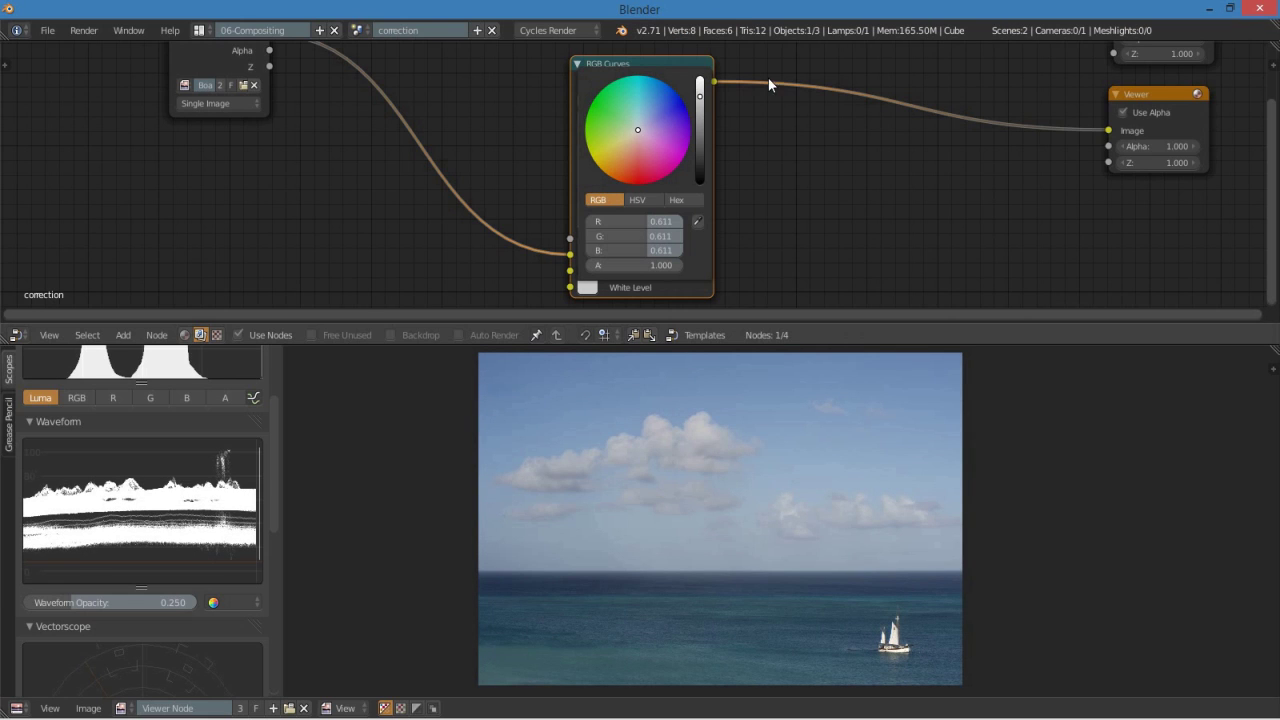
# Raise the RGB Curves node's Black Level to about 0.009 in R, G and B
pyautogui.click(590, 270)
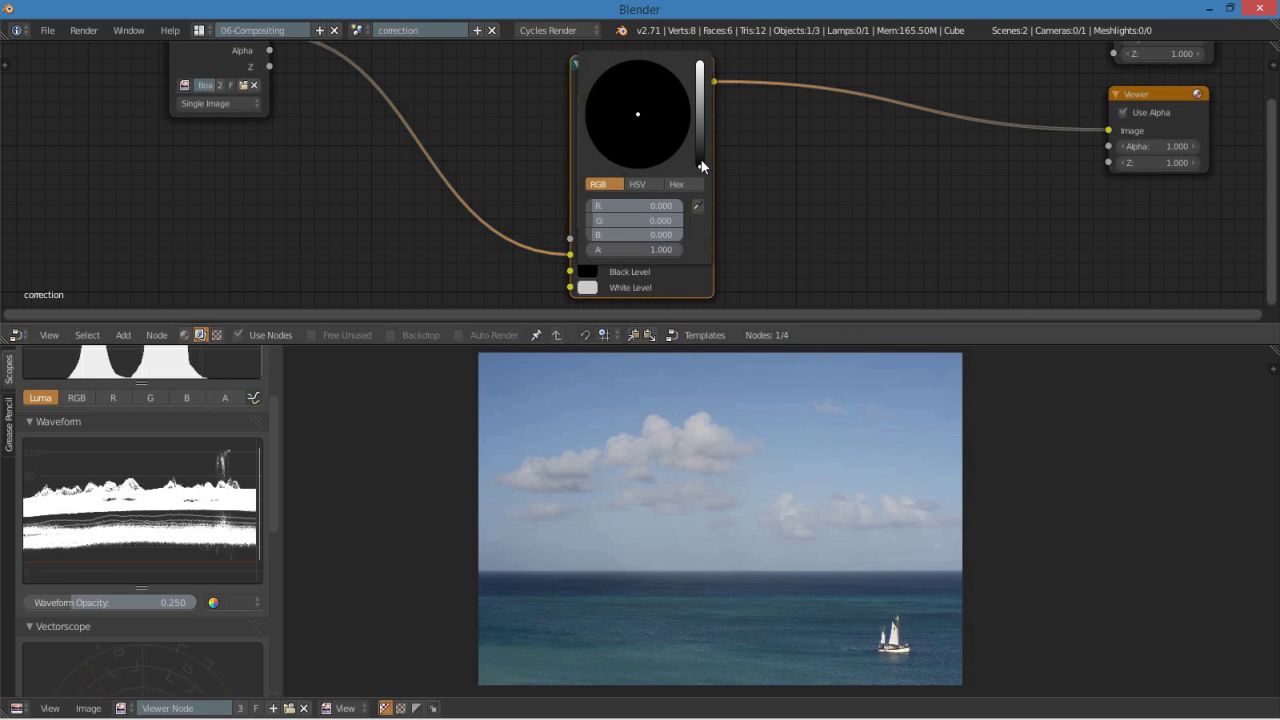
pyautogui.click(699, 166)
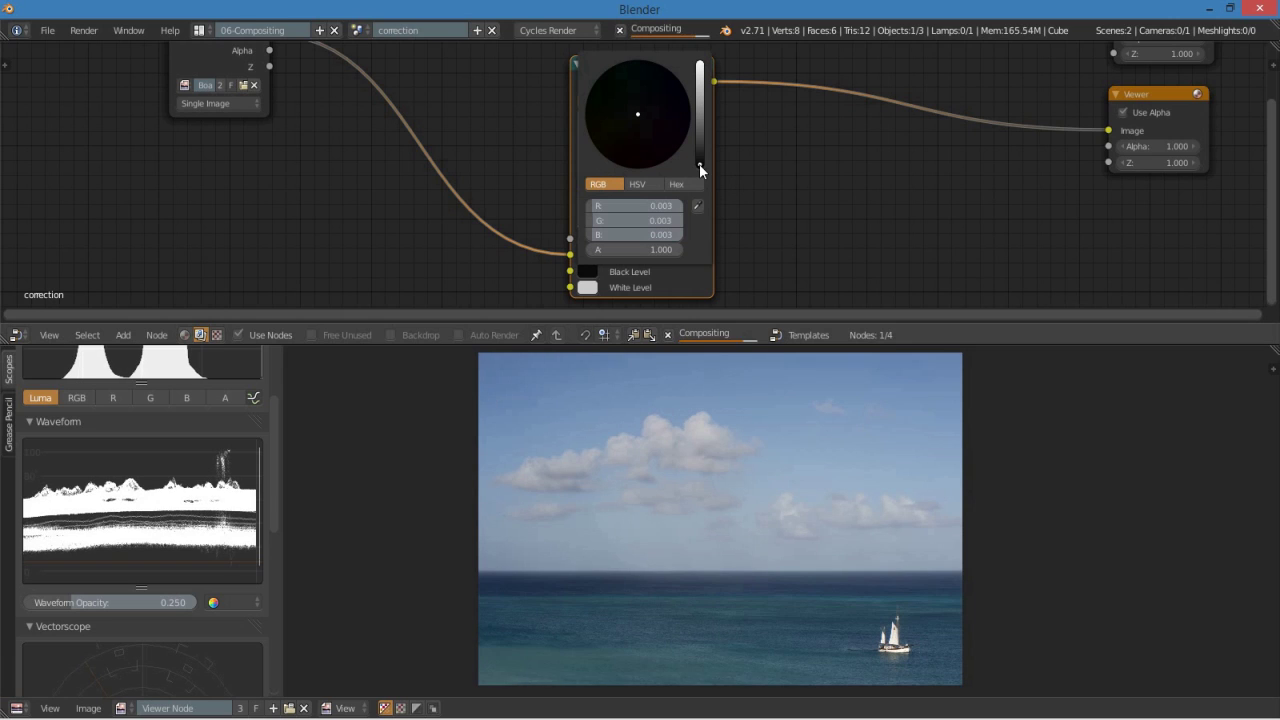
pyautogui.click(699, 160)
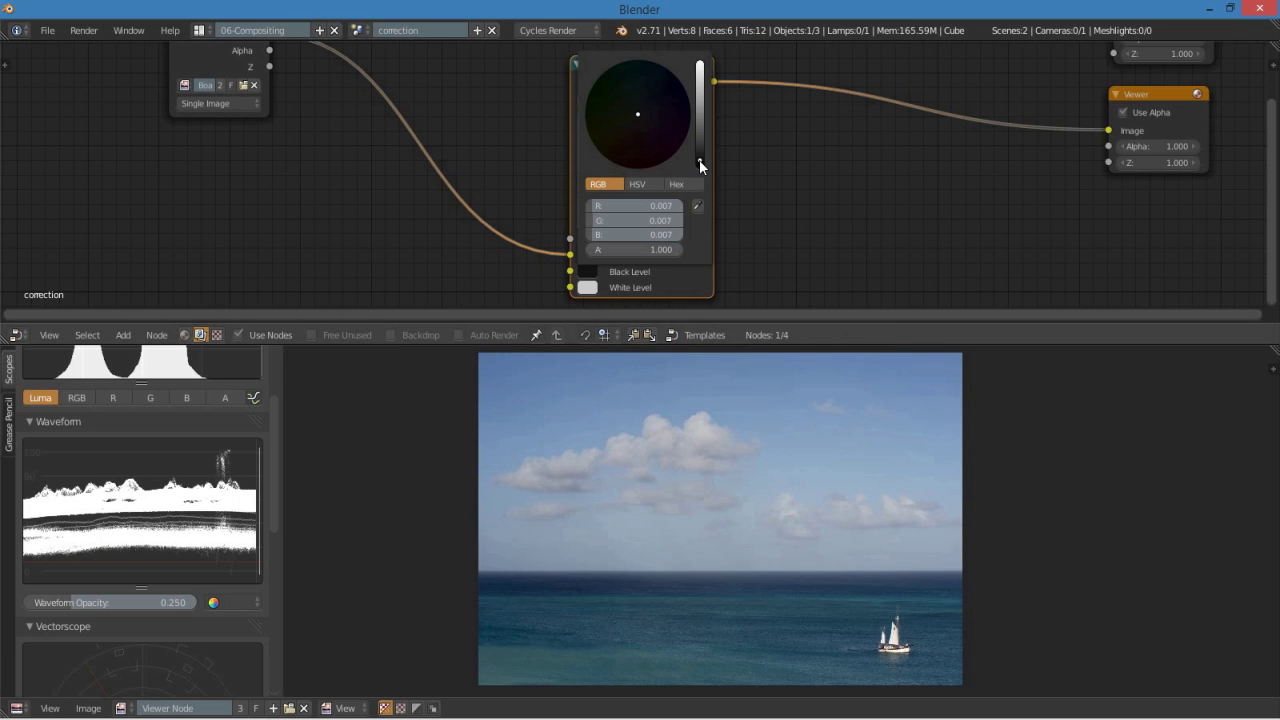
pyautogui.click(699, 158)
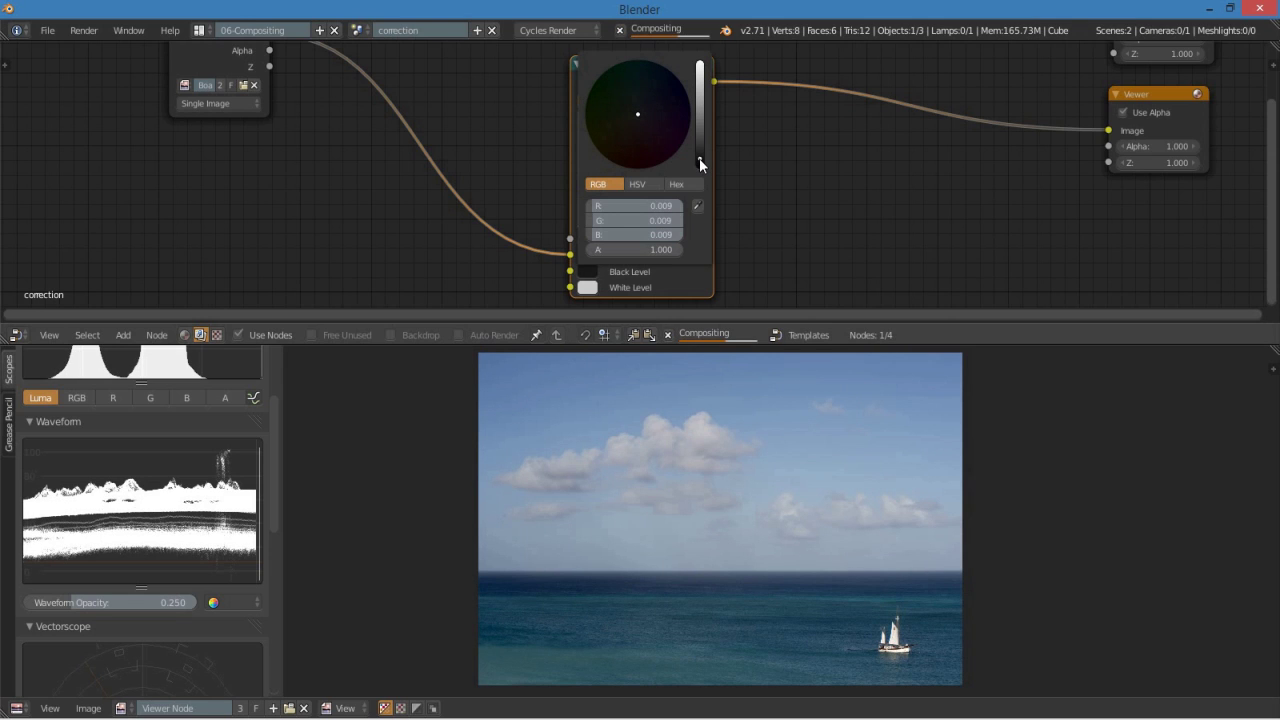
# Bend the RGB Curves node's combined curve into an S shape with a raised highlight point and a shadow point at about X 0.12, Y 0.06
pyautogui.click(699, 162)
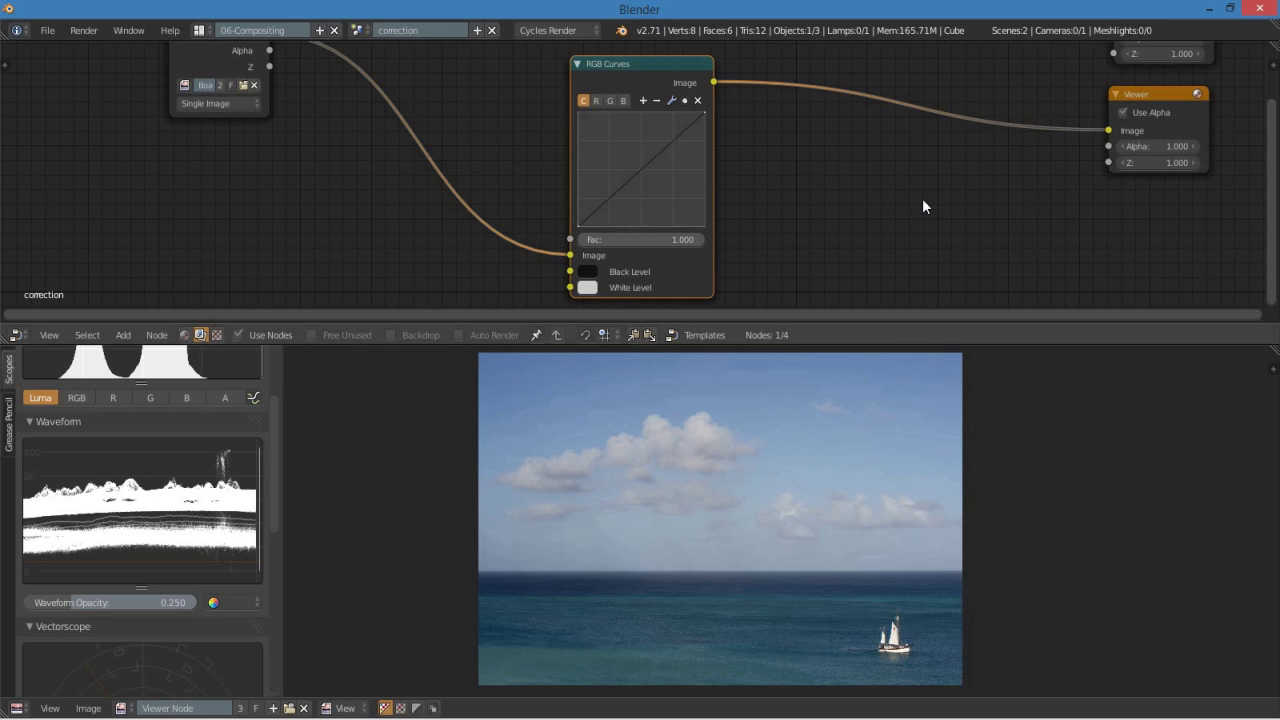
pyautogui.scroll(2, 917, 169)
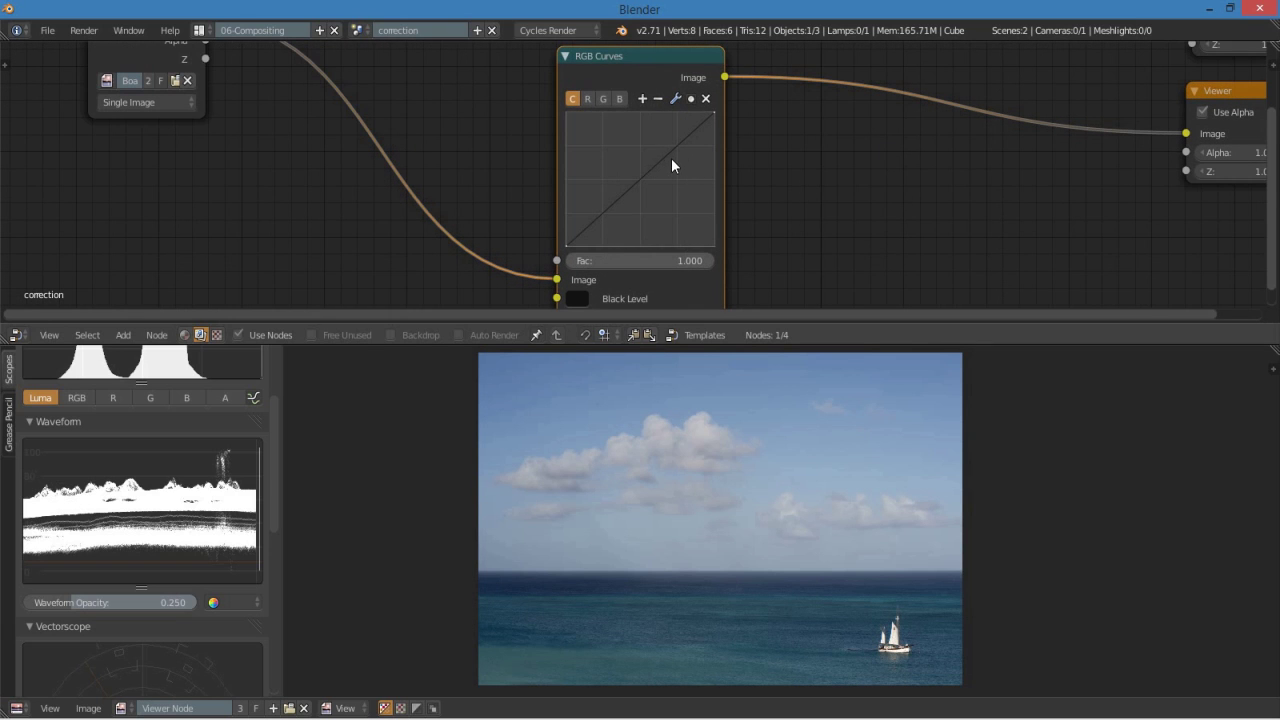
pyautogui.moveTo(672, 146); pyautogui.dragTo(659, 133)
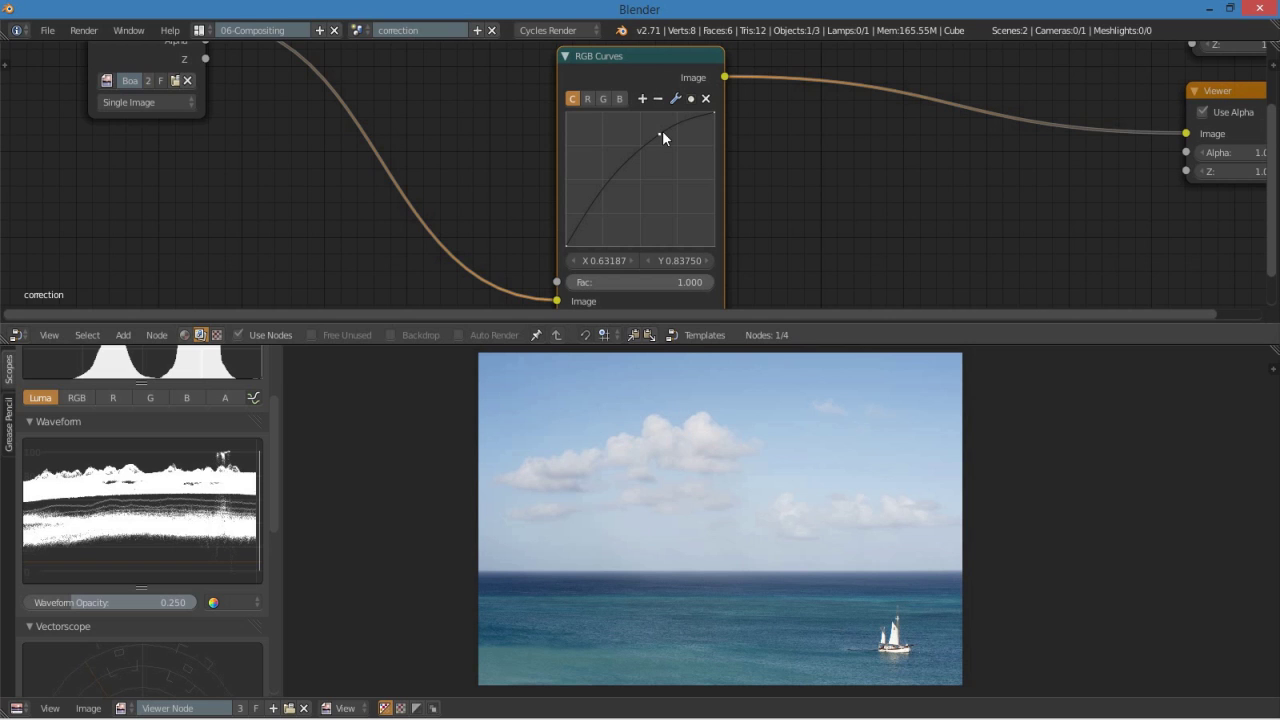
pyautogui.moveTo(662, 130); pyautogui.dragTo(688, 122)
pyautogui.moveTo(579, 225); pyautogui.dragTo(583, 238)
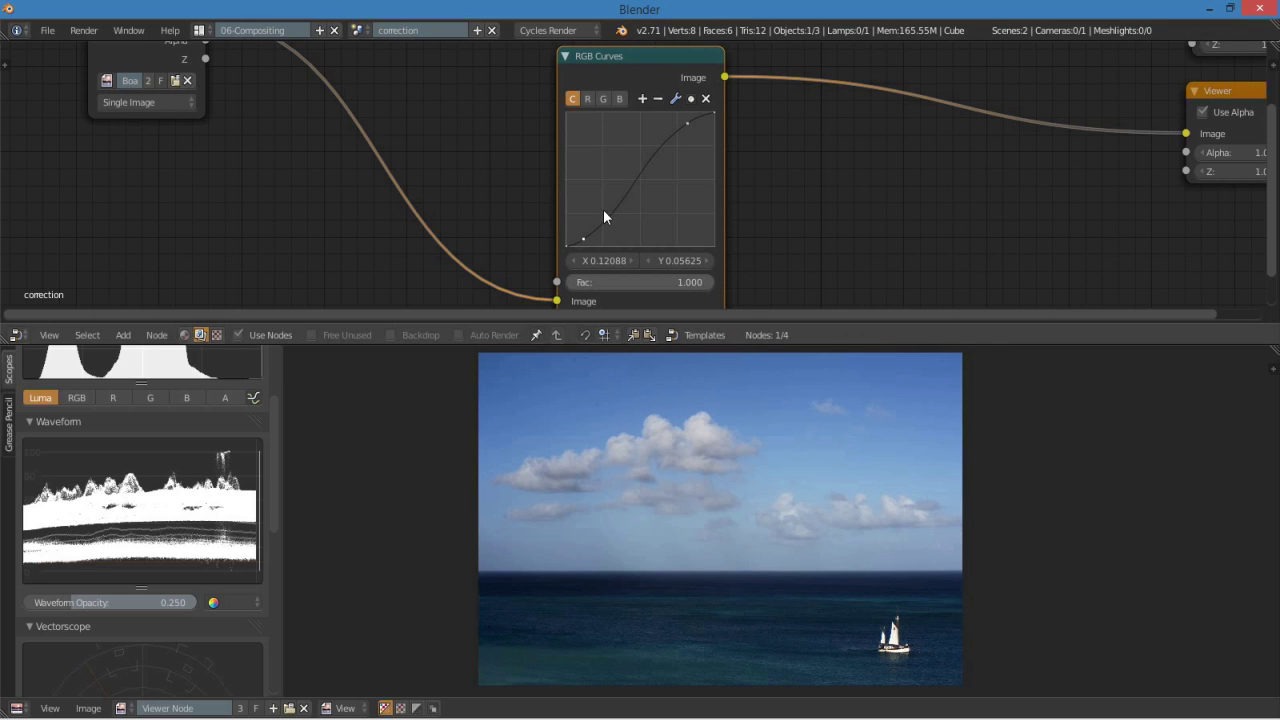
# Flatten the combined curve by merging its highlight point into the end point and moving the remaining point to about X 0.76, Y 0.76
pyautogui.moveTo(583, 239); pyautogui.dragTo(577, 222)
pyautogui.moveTo(689, 124); pyautogui.dragTo(714, 112)
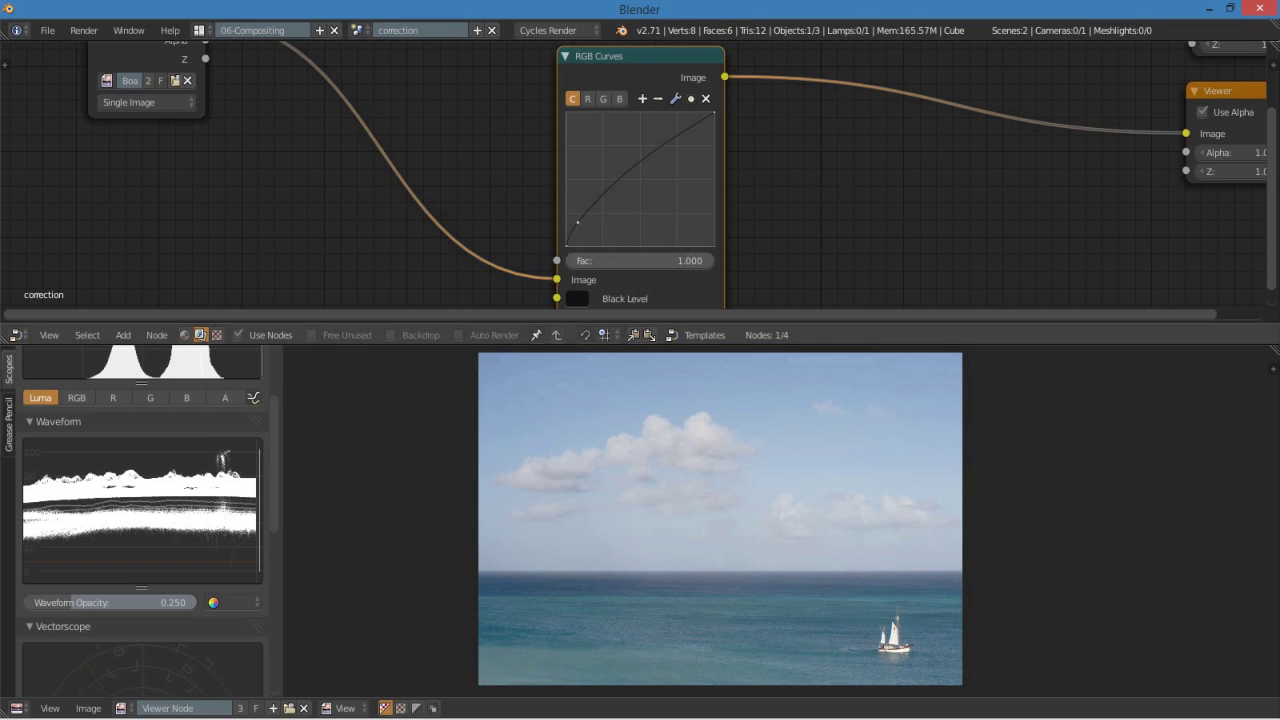
pyautogui.moveTo(577, 222); pyautogui.dragTo(679, 145)
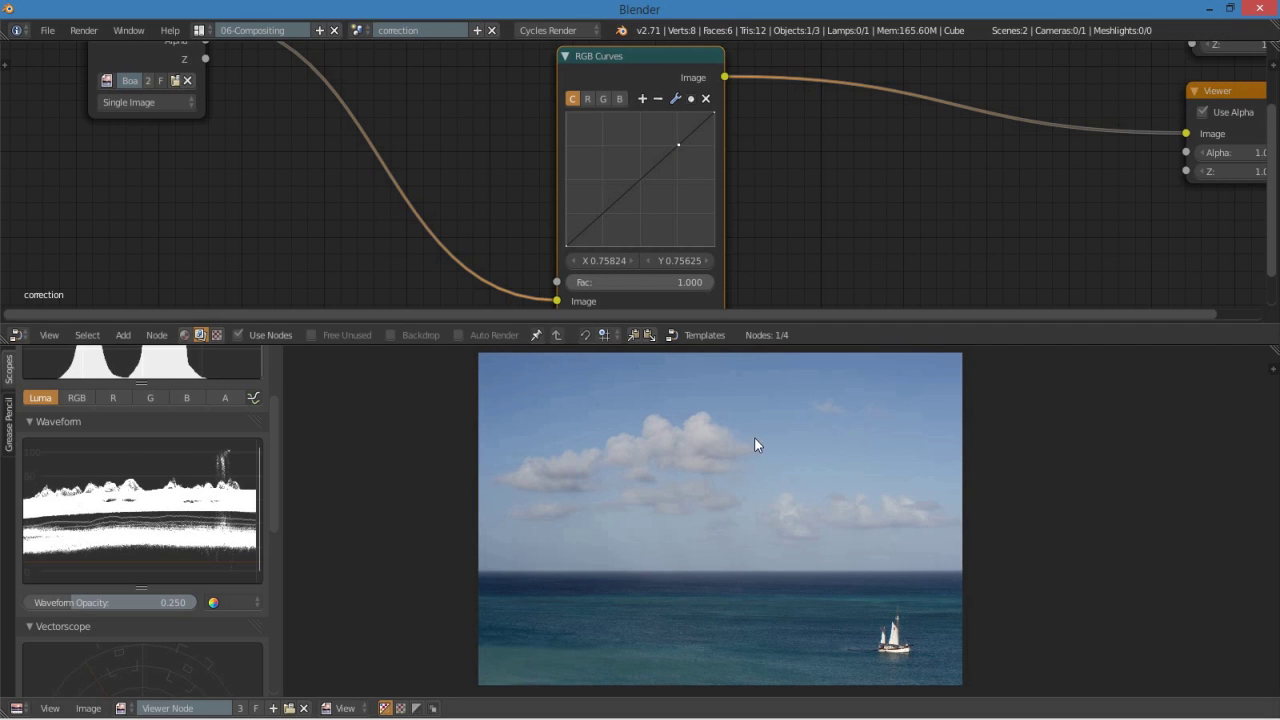
# Shape the combined curve with a highlight point at about X 0.66, Y 0.84 and a midtone point at about X 0.48, Y 0.54
pyautogui.moveTo(682, 143)
pyautogui.mouseDown()
pyautogui.moveTo(650, 145)
pyautogui.moveTo(660, 137)
pyautogui.mouseUp()
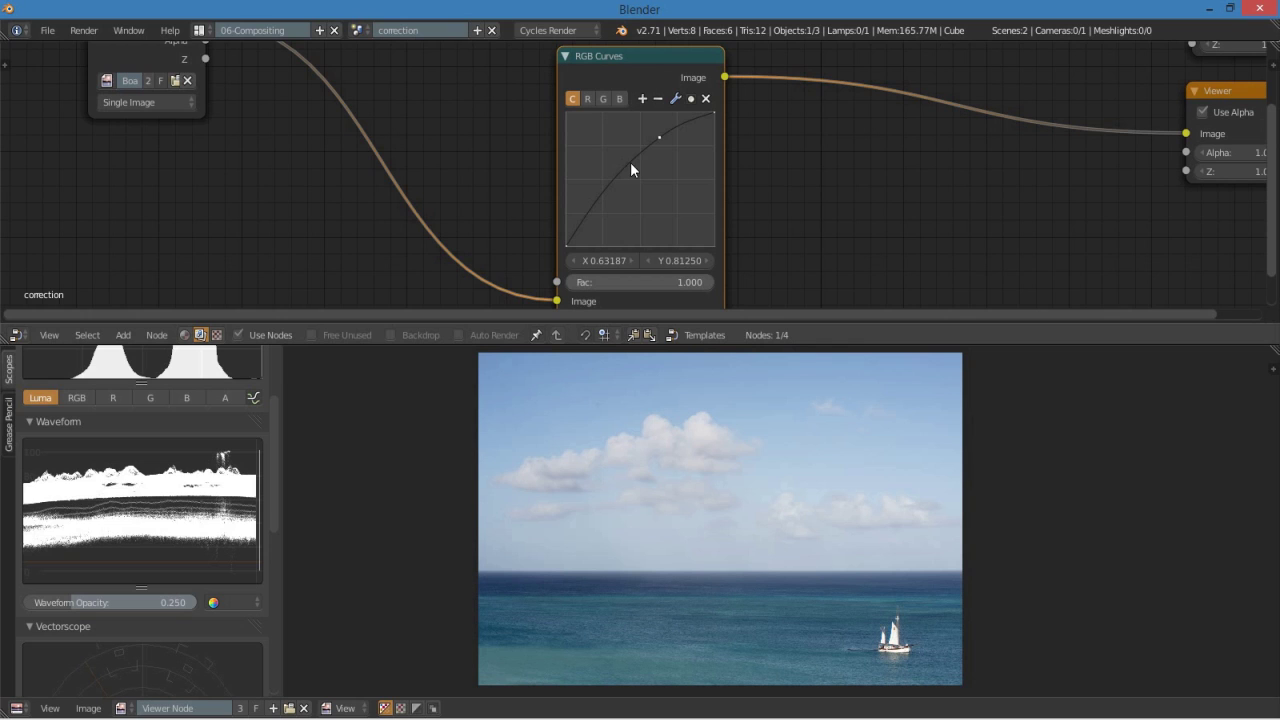
pyautogui.moveTo(630, 162); pyautogui.dragTo(638, 177)
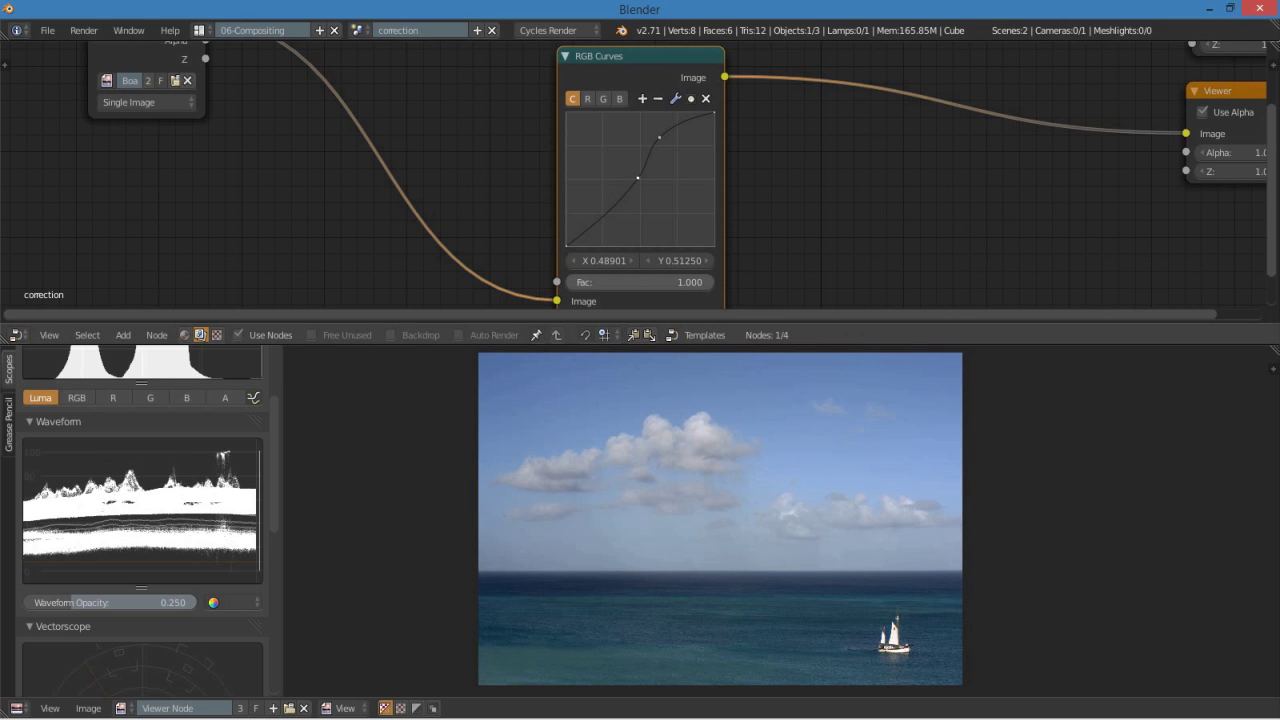
pyautogui.moveTo(638, 177); pyautogui.dragTo(631, 173)
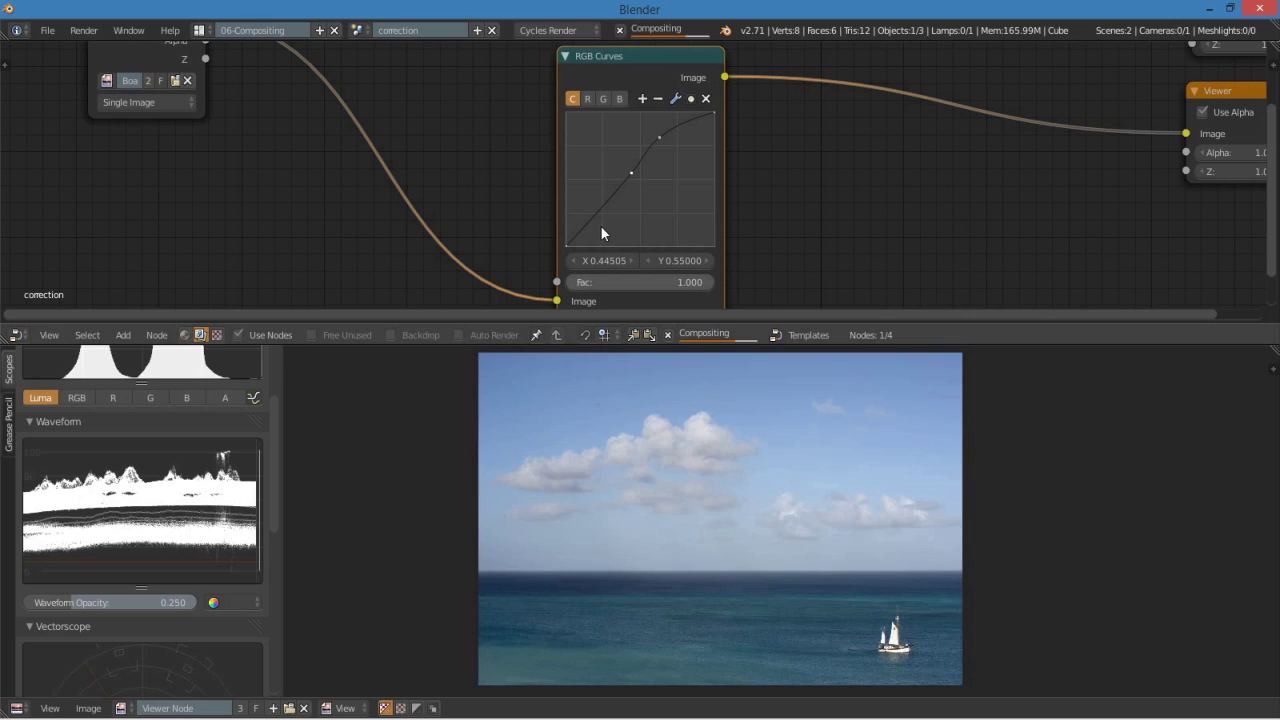
pyautogui.moveTo(631, 173); pyautogui.dragTo(638, 177)
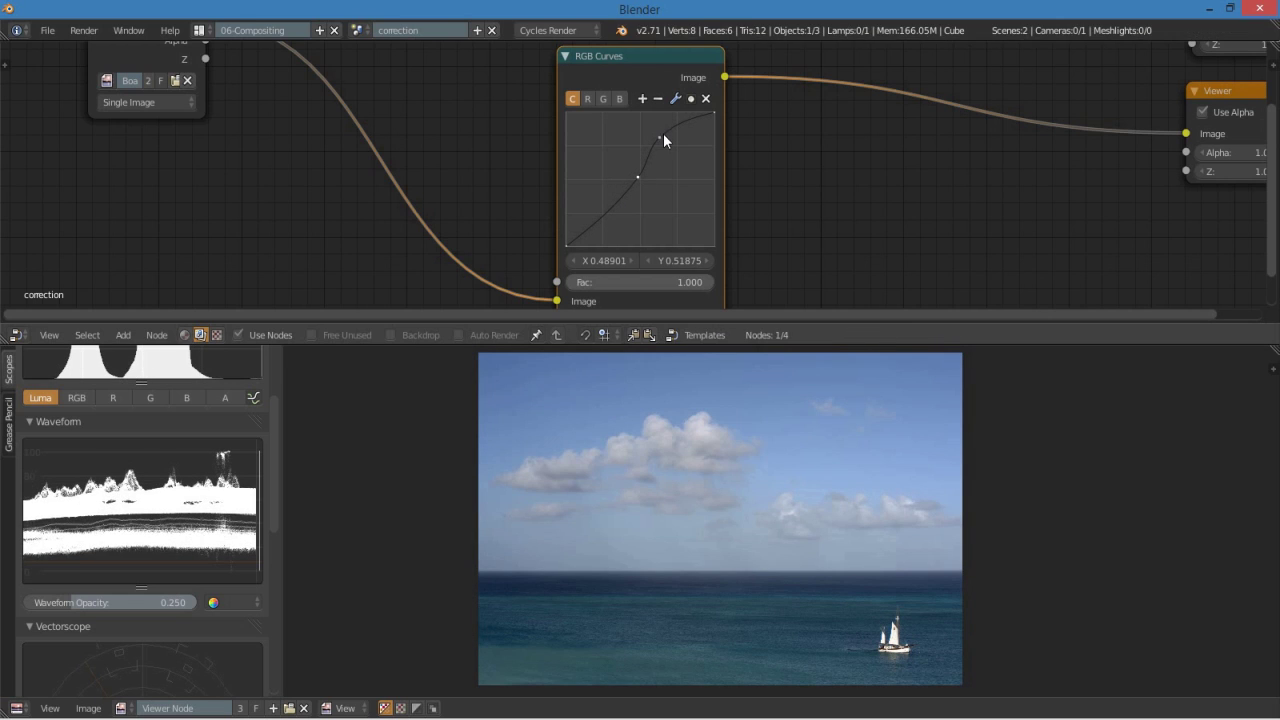
pyautogui.moveTo(662, 134); pyautogui.dragTo(668, 132)
pyautogui.click(638, 177)
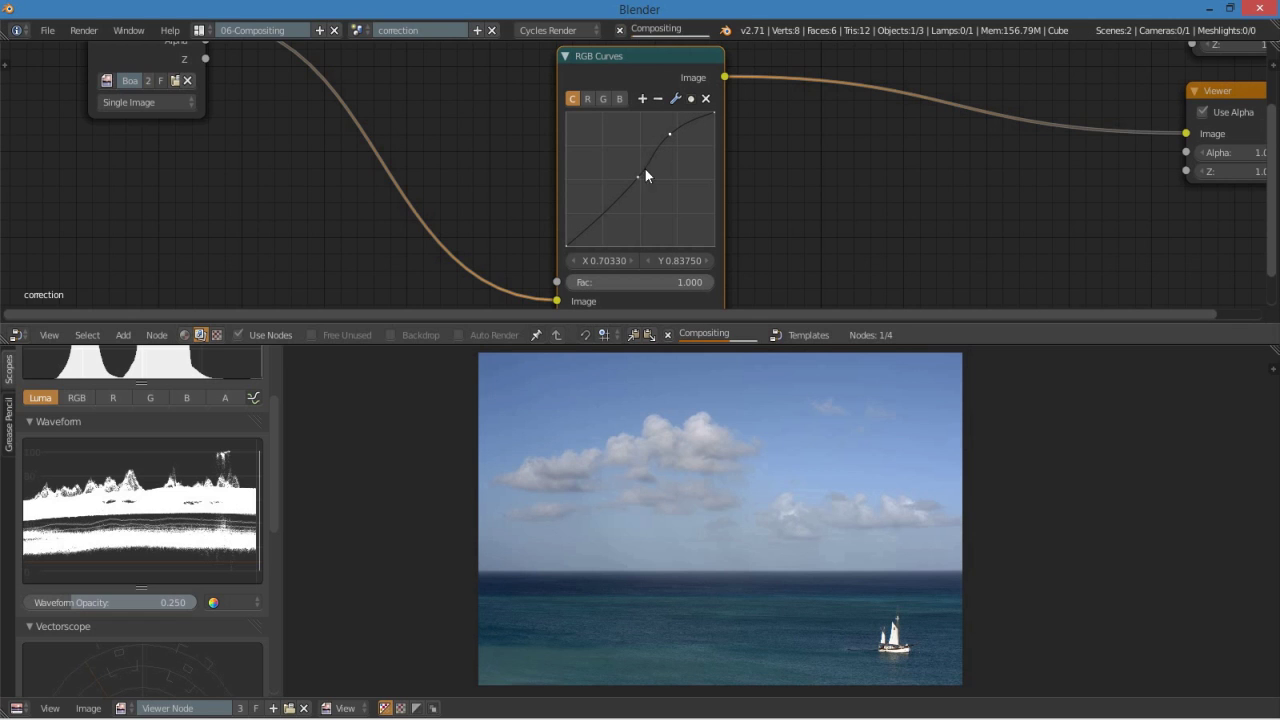
pyautogui.moveTo(637, 176); pyautogui.dragTo(636, 174)
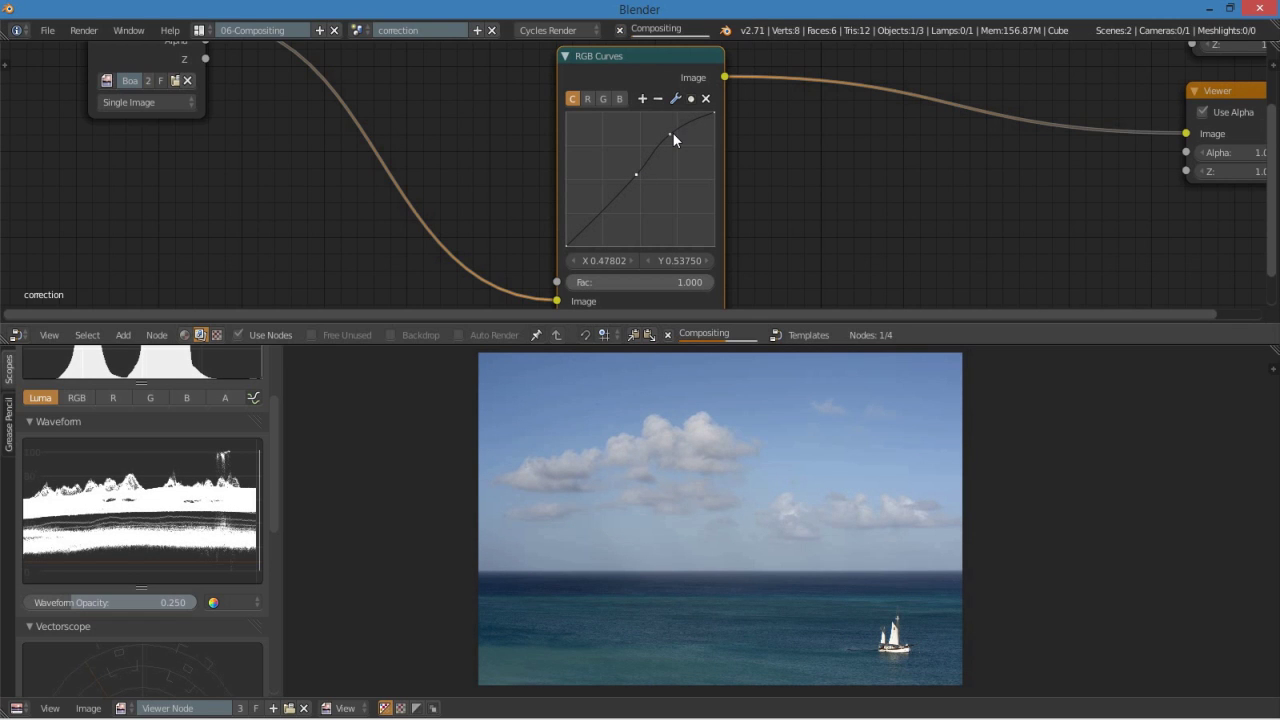
pyautogui.moveTo(669, 133); pyautogui.dragTo(663, 133)
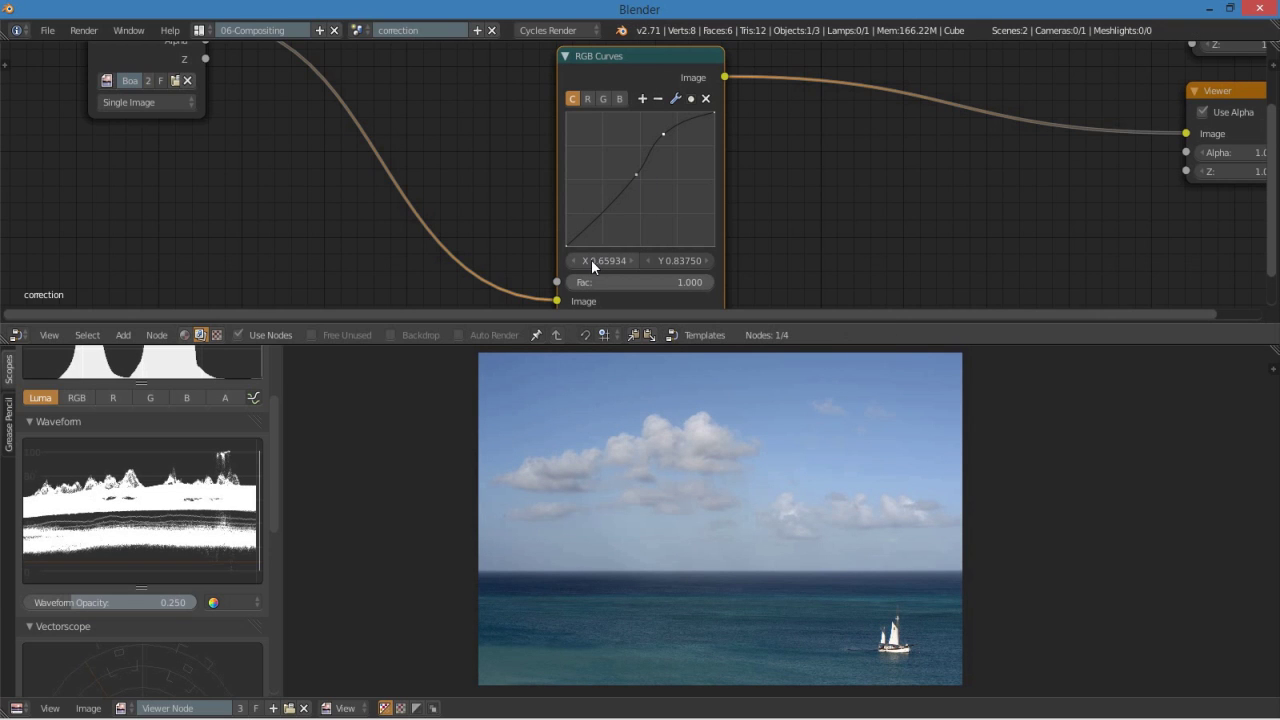
# Add a shadow point at about X 0.22, Y 0.17 to the combined curve and move its midtone point to about X 0.46, Y 0.55
pyautogui.moveTo(597, 213); pyautogui.dragTo(598, 221)
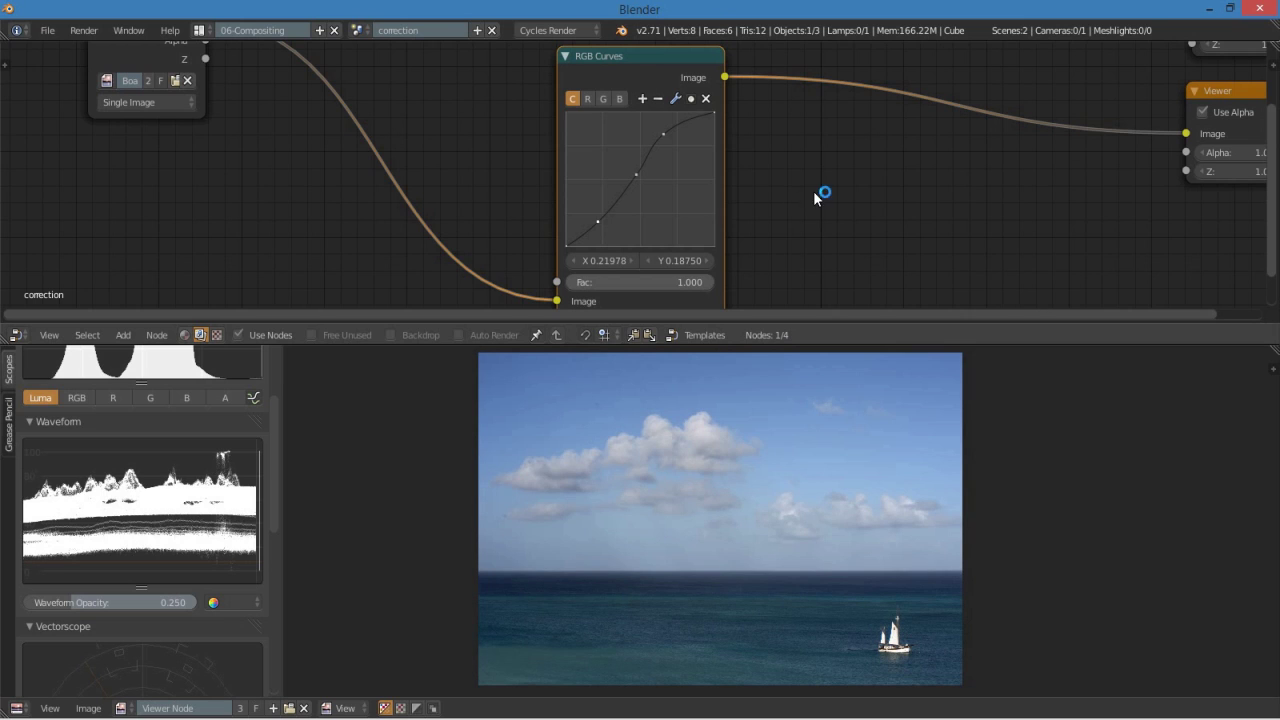
pyautogui.moveTo(598, 221); pyautogui.dragTo(597, 224)
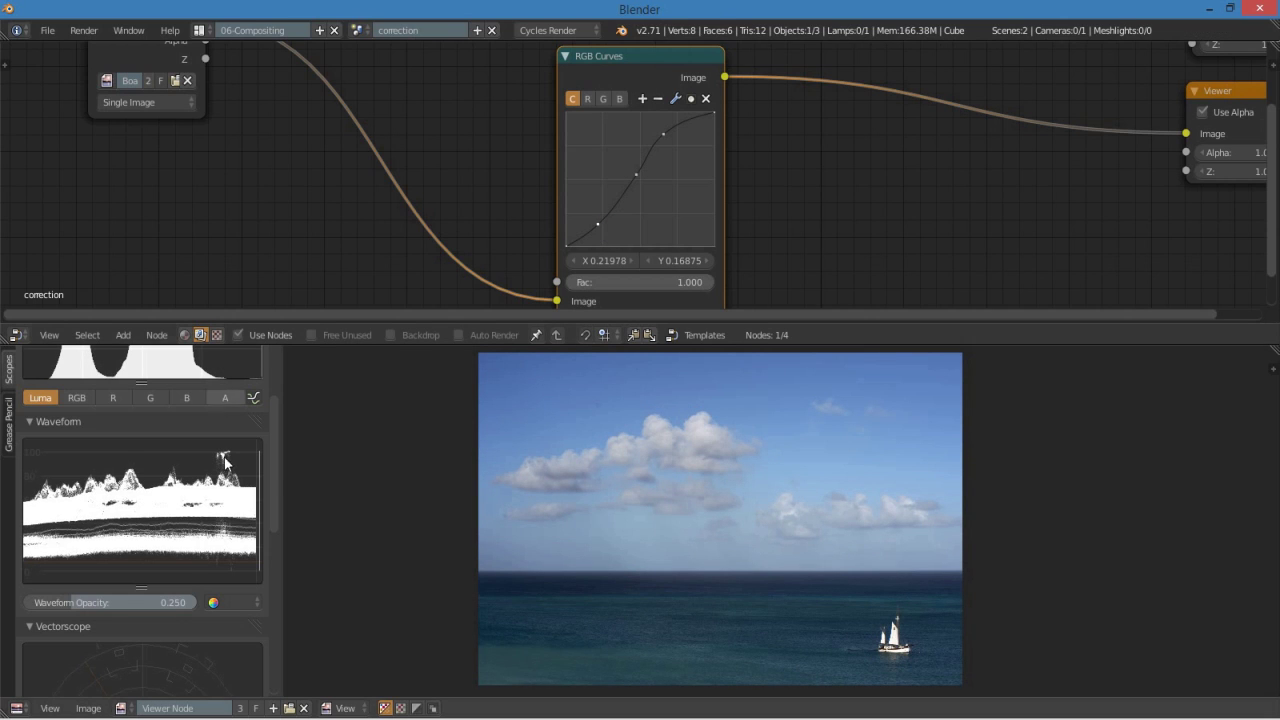
pyautogui.moveTo(275, 457); pyautogui.dragTo(273, 443)
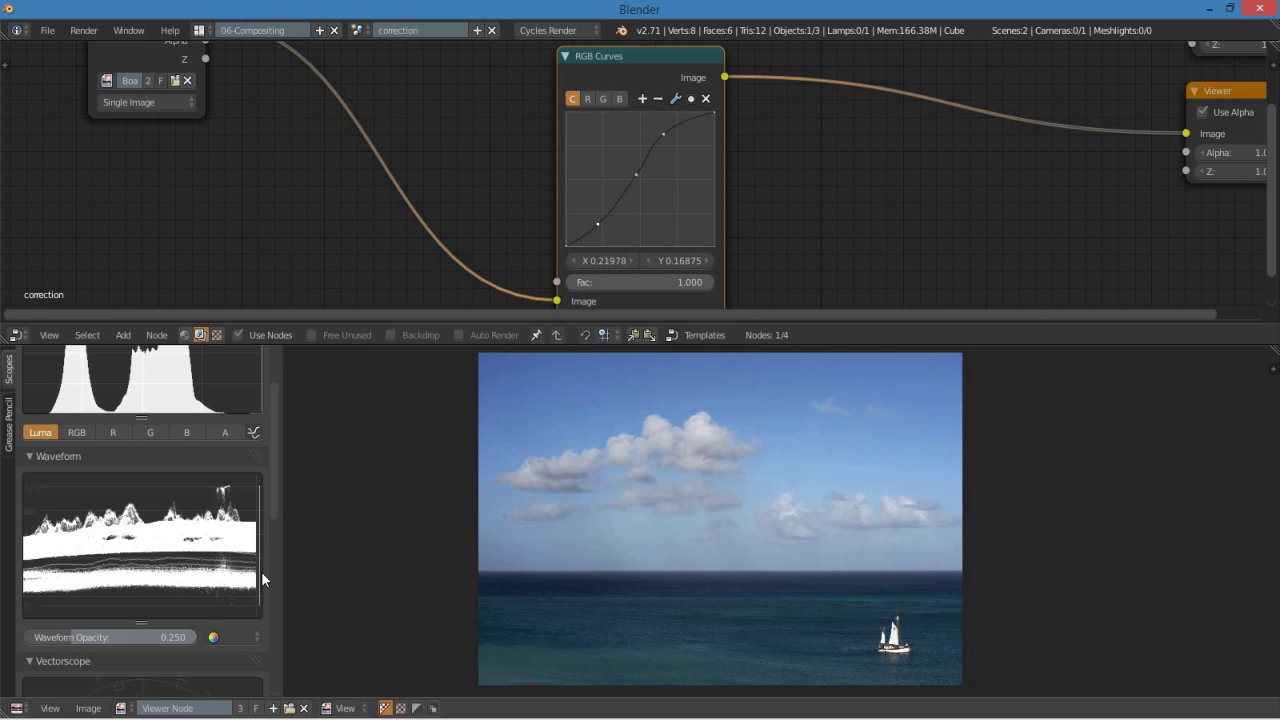
pyautogui.scroll(3, 279, 470)
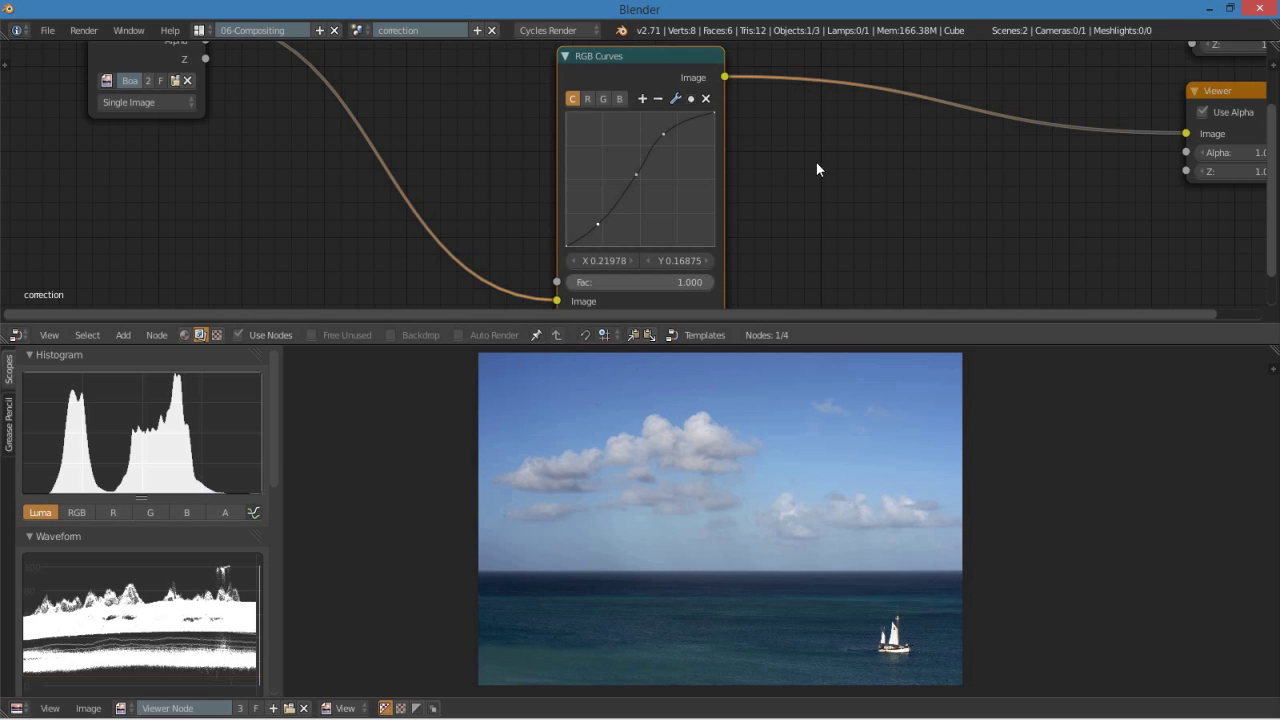
pyautogui.moveTo(816, 163); pyautogui.dragTo(824, 189, button='middle')
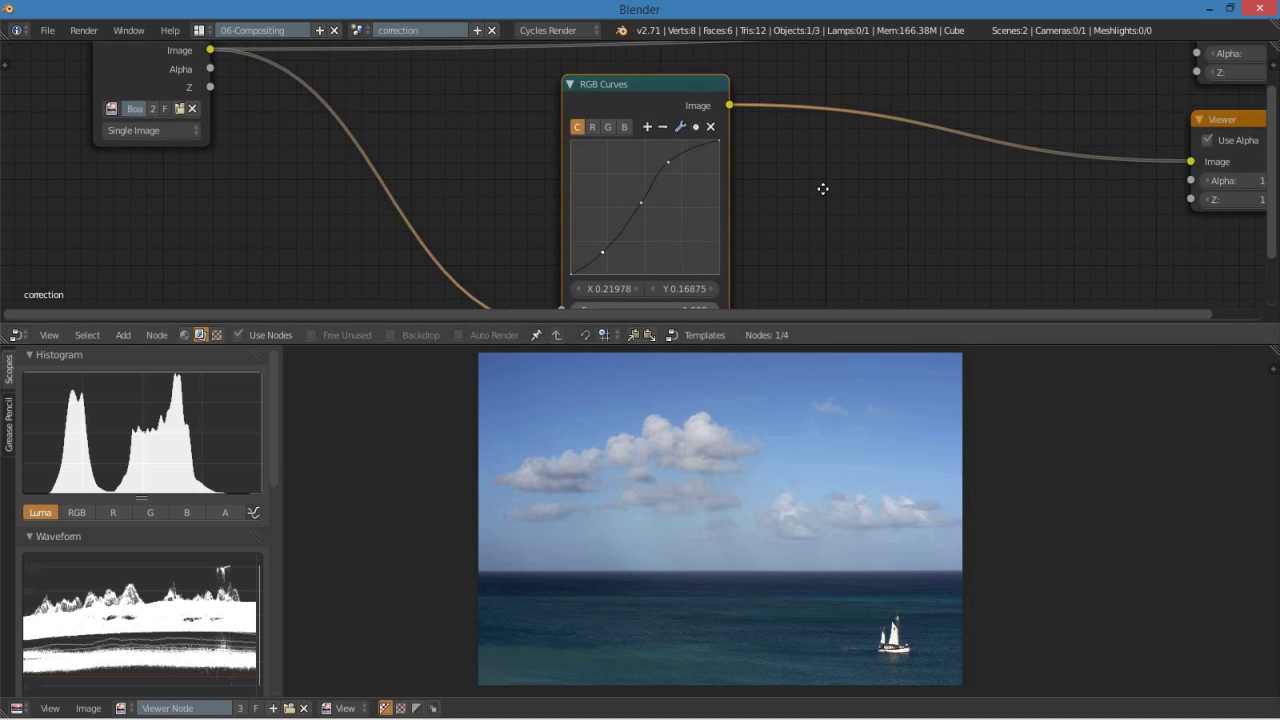
pyautogui.click(667, 158)
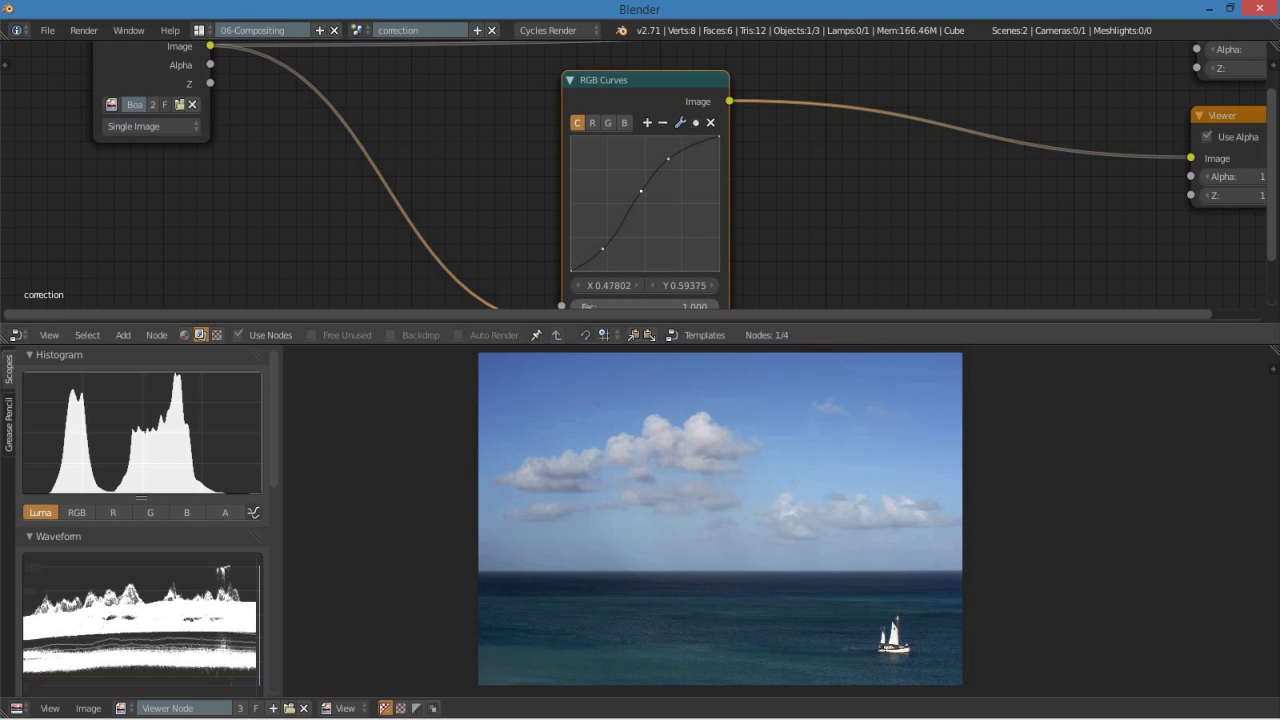
pyautogui.moveTo(641, 198)
pyautogui.mouseDown()
pyautogui.moveTo(643, 182)
pyautogui.moveTo(639, 196)
pyautogui.mouseUp()
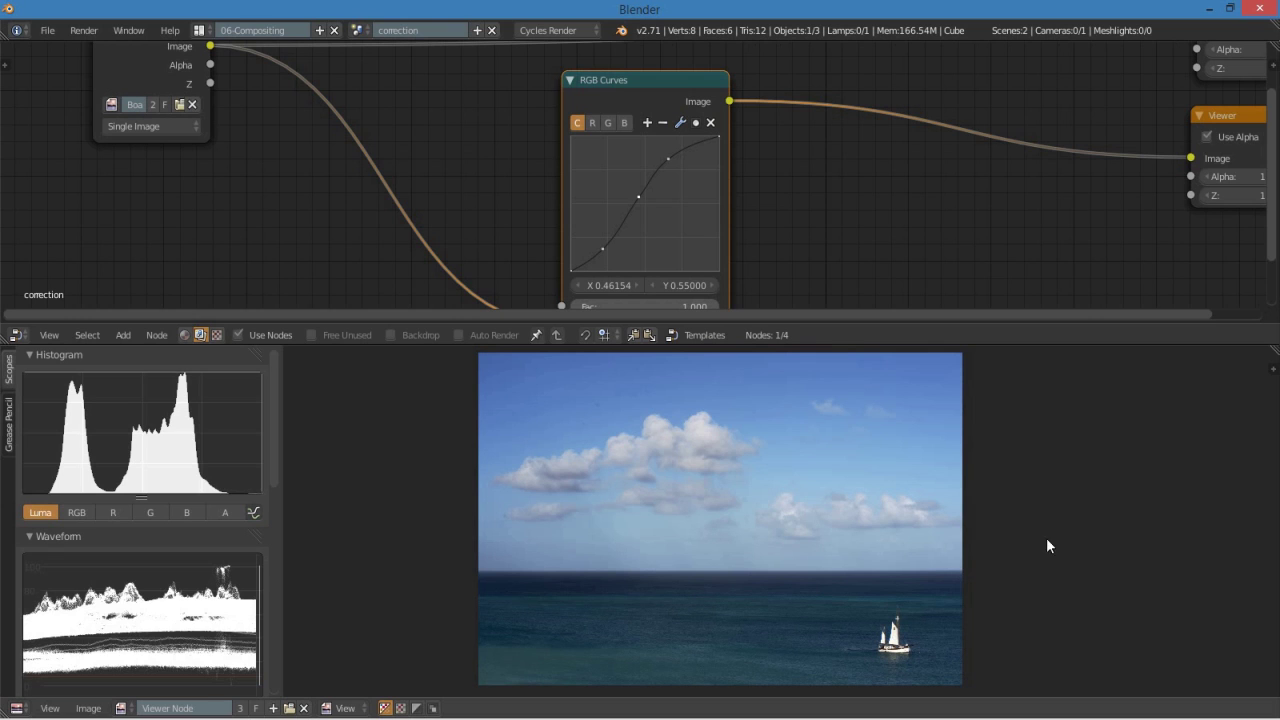
# Delete the RGB Curves node and add a Color Balance node between the Image and Viewer nodes
pyautogui.moveTo(803, 206); pyautogui.dragTo(800, 194, button='middle')
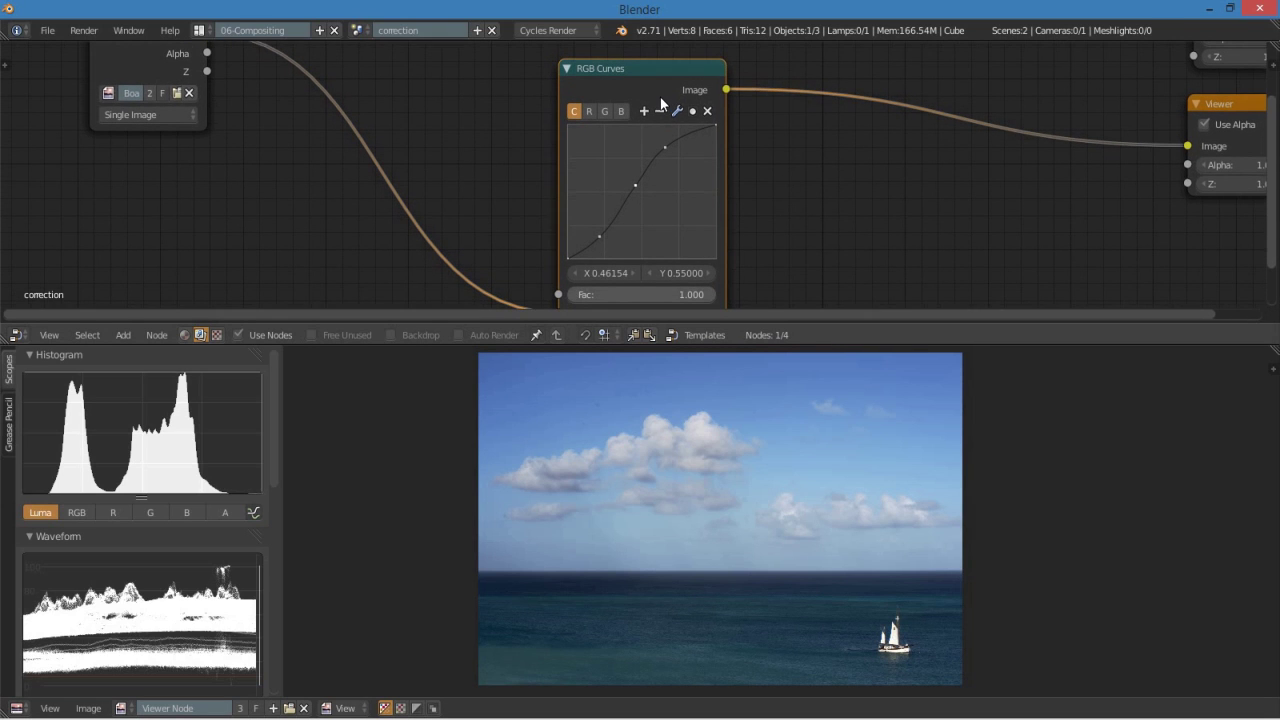
pyautogui.press('x')
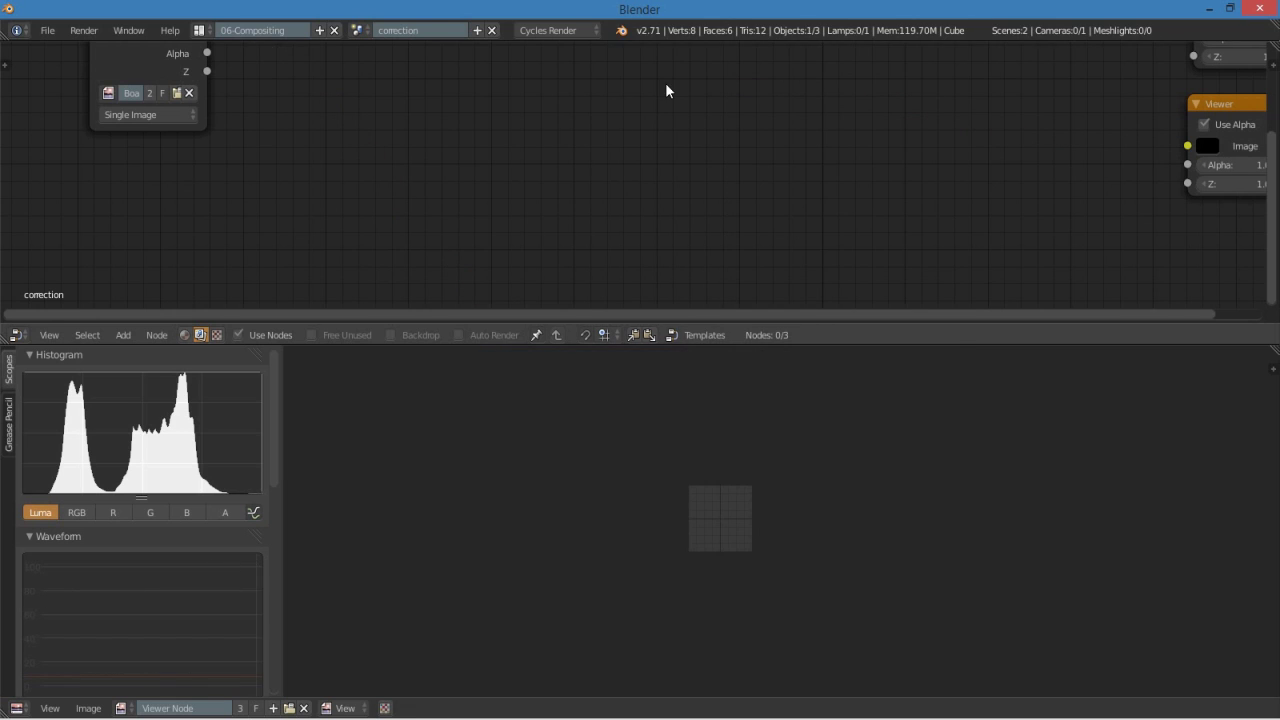
pyautogui.hotkey('shift', 'a')
pyautogui.moveTo(639, 116)
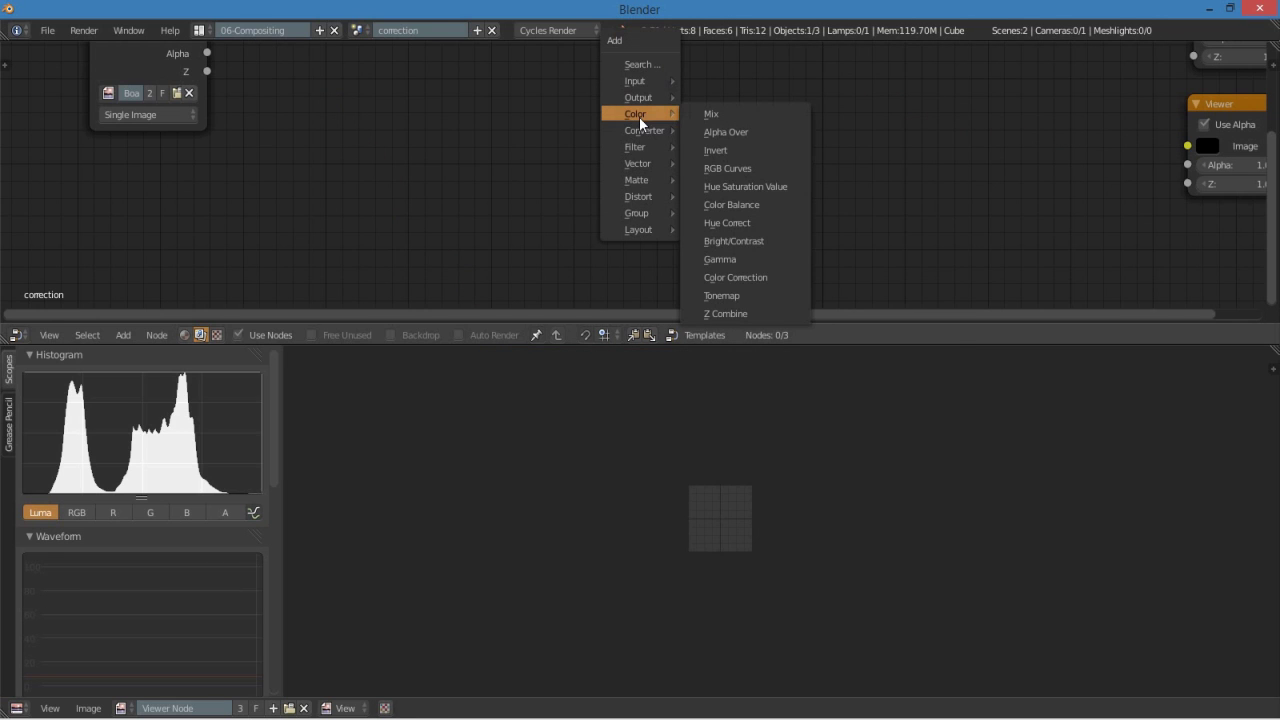
pyautogui.click(760, 209)
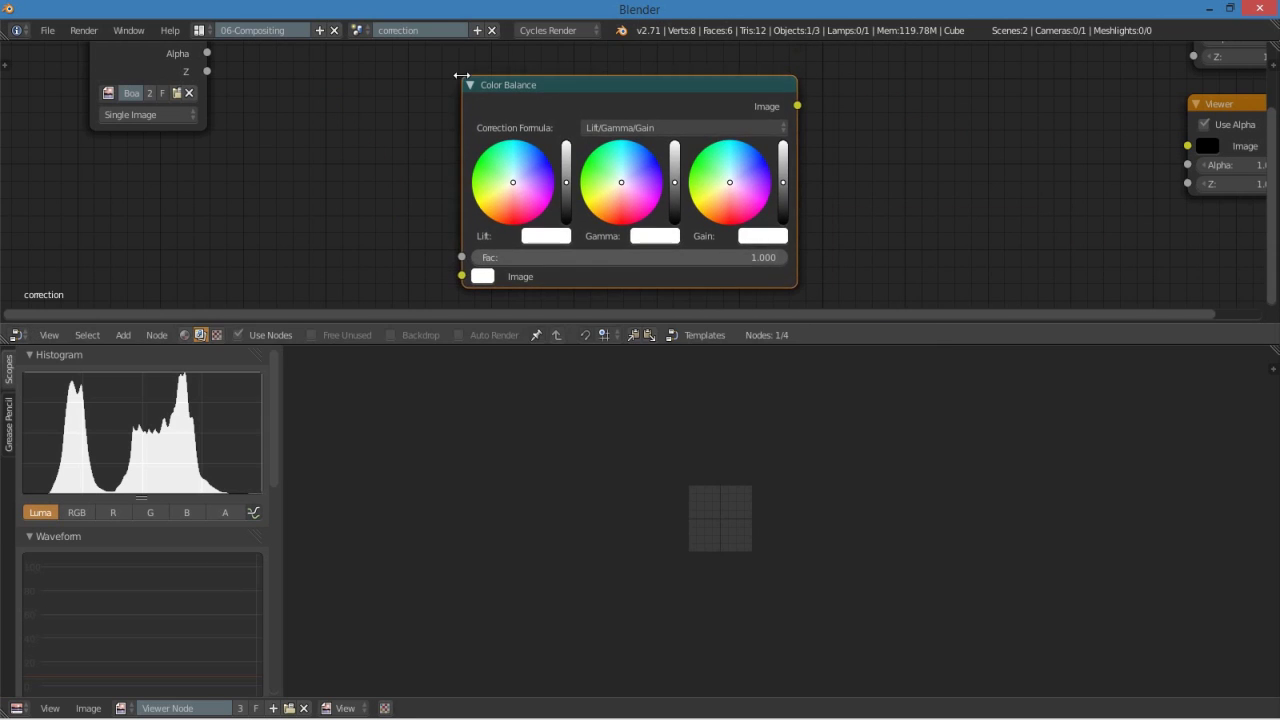
pyautogui.click(461, 75)
# Link the Image node's output to the Color Balance Image input and send the Color Balance result to the Viewer
pyautogui.scroll(-2, 400, 118)
pyautogui.moveTo(268, 74); pyautogui.dragTo(456, 251)
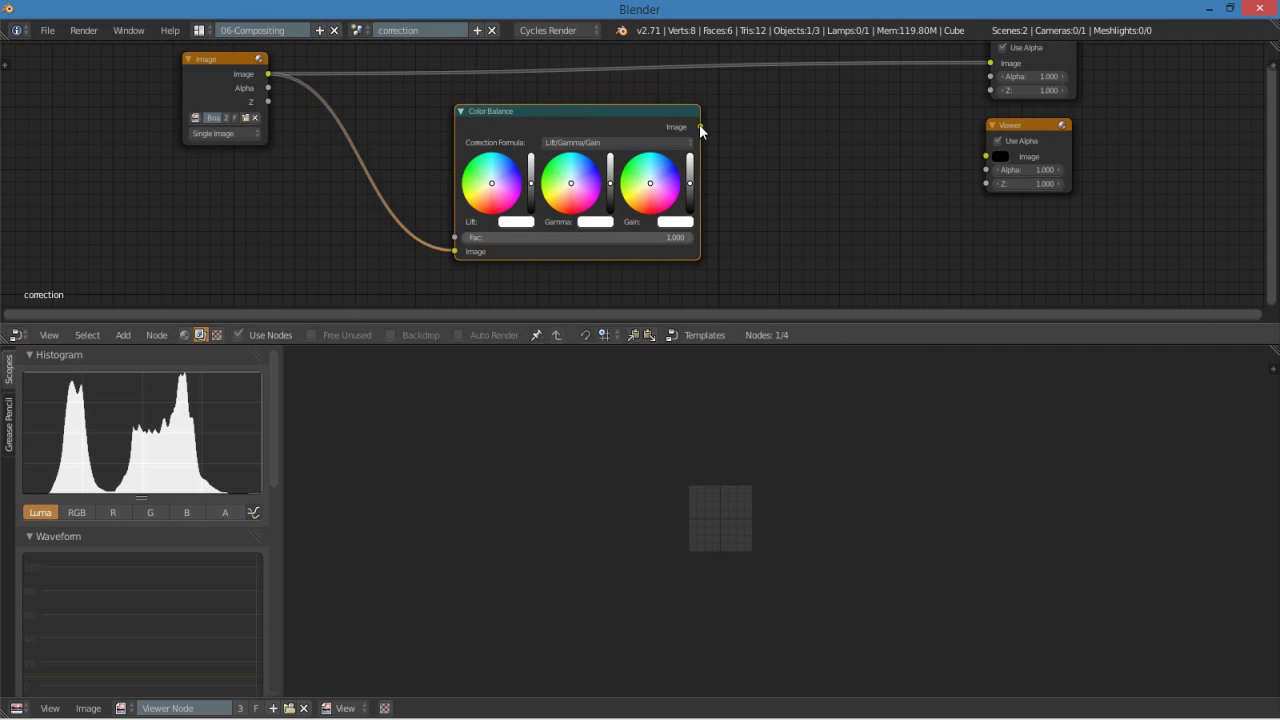
pyautogui.moveTo(701, 126); pyautogui.dragTo(990, 162)
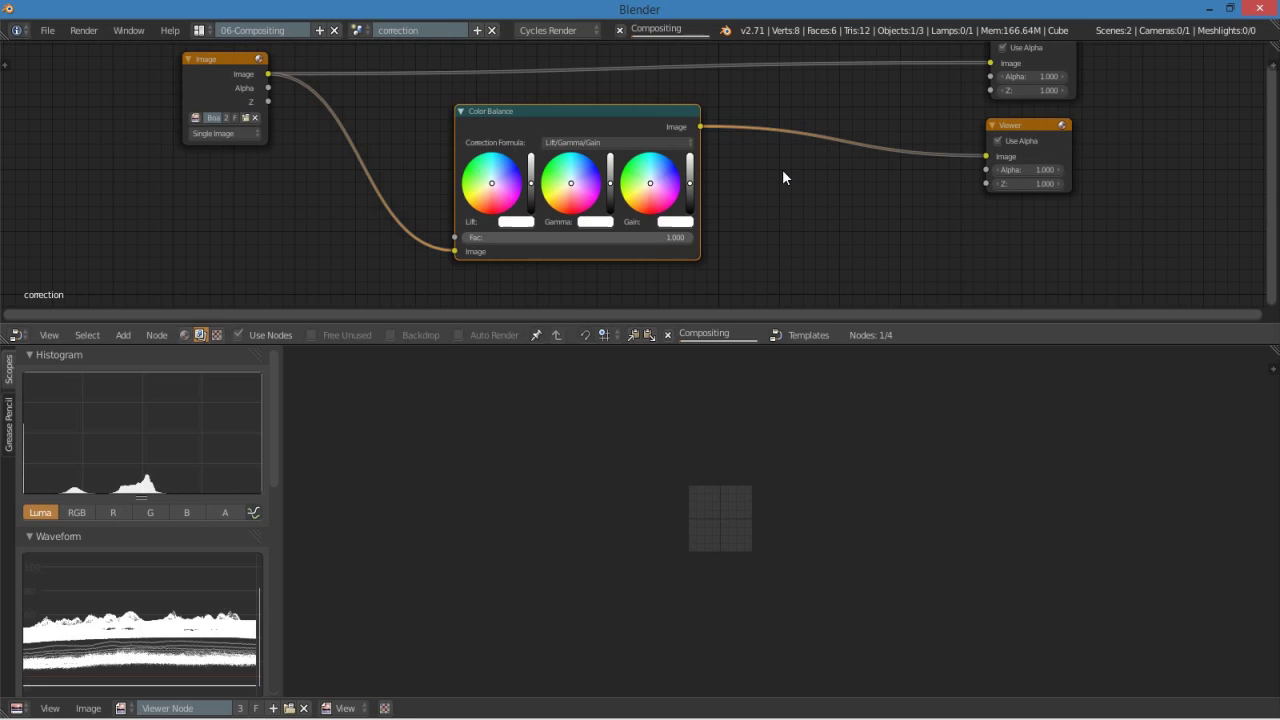
# Try slightly lowering the Color Balance node's Lift brightness, and undo the change
pyautogui.scroll(2, 929, 166)
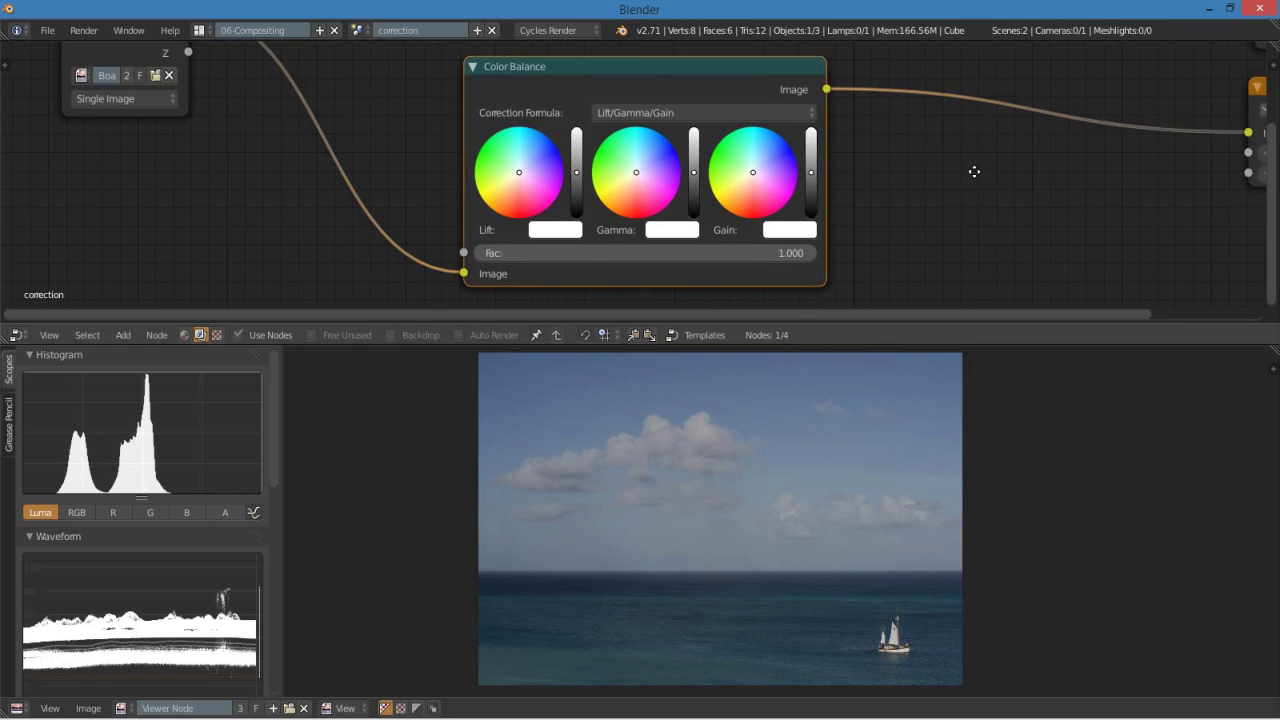
pyautogui.moveTo(974, 171); pyautogui.dragTo(994, 178, button='middle')
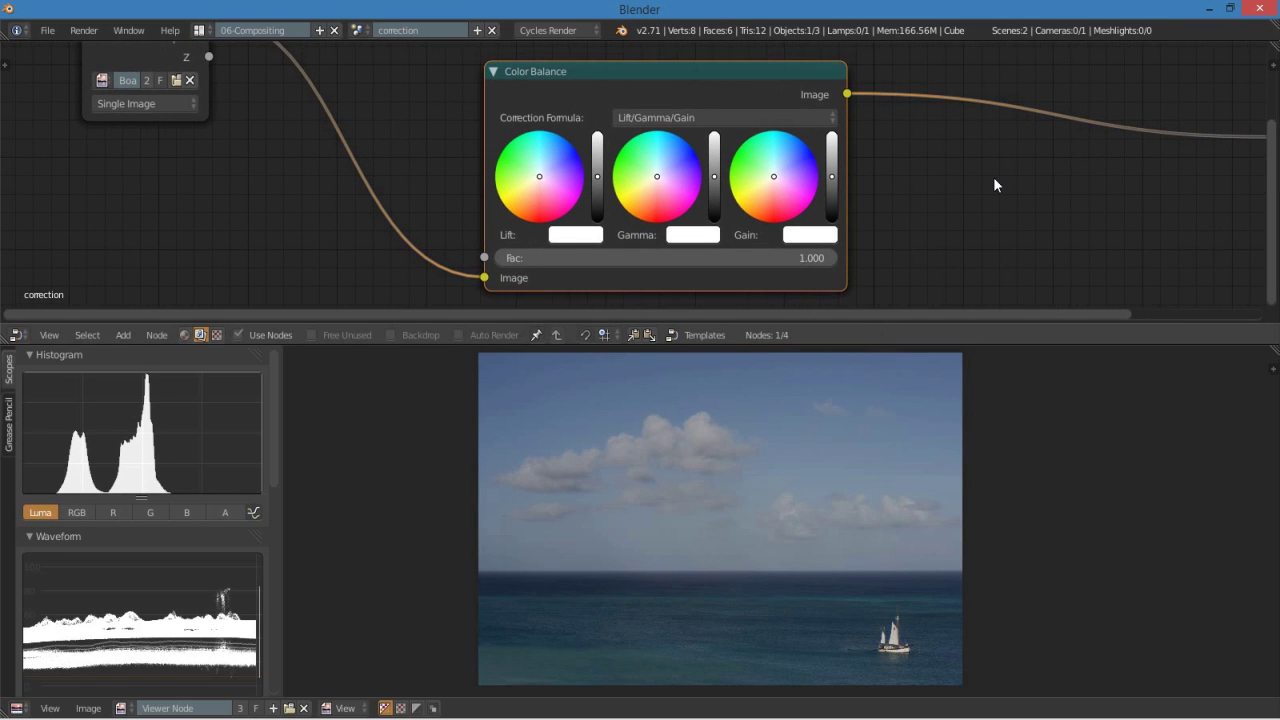
pyautogui.click(598, 182)
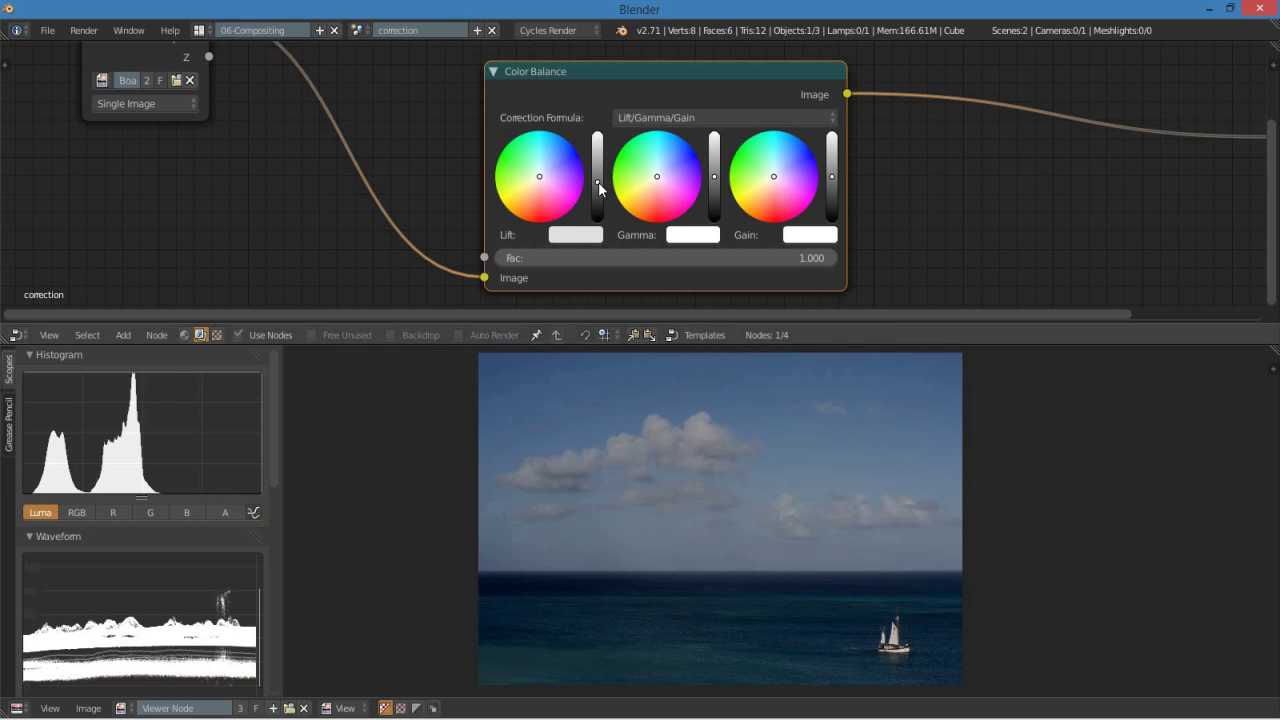
pyautogui.hotkey('ctrl', 'z')
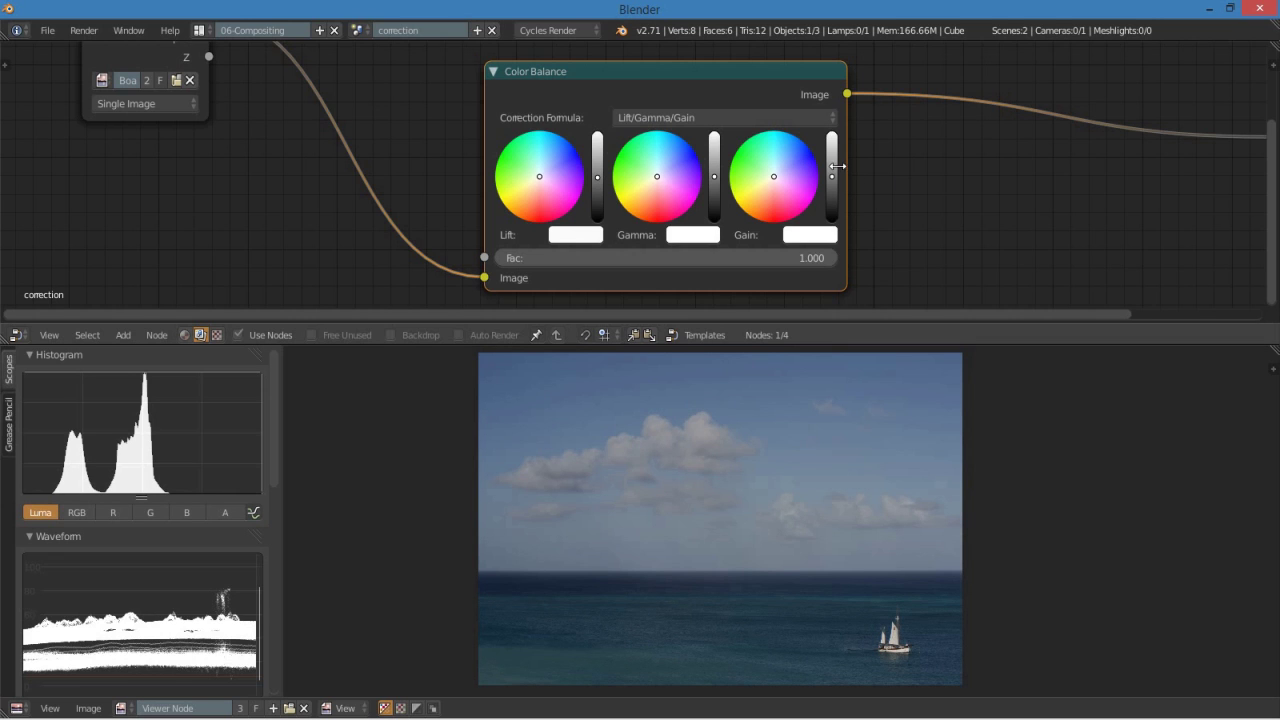
# Raise the Color Balance node's Gain brightness slightly and lower its Lift brightness to a light grey to darken the shadows
pyautogui.click(834, 169)
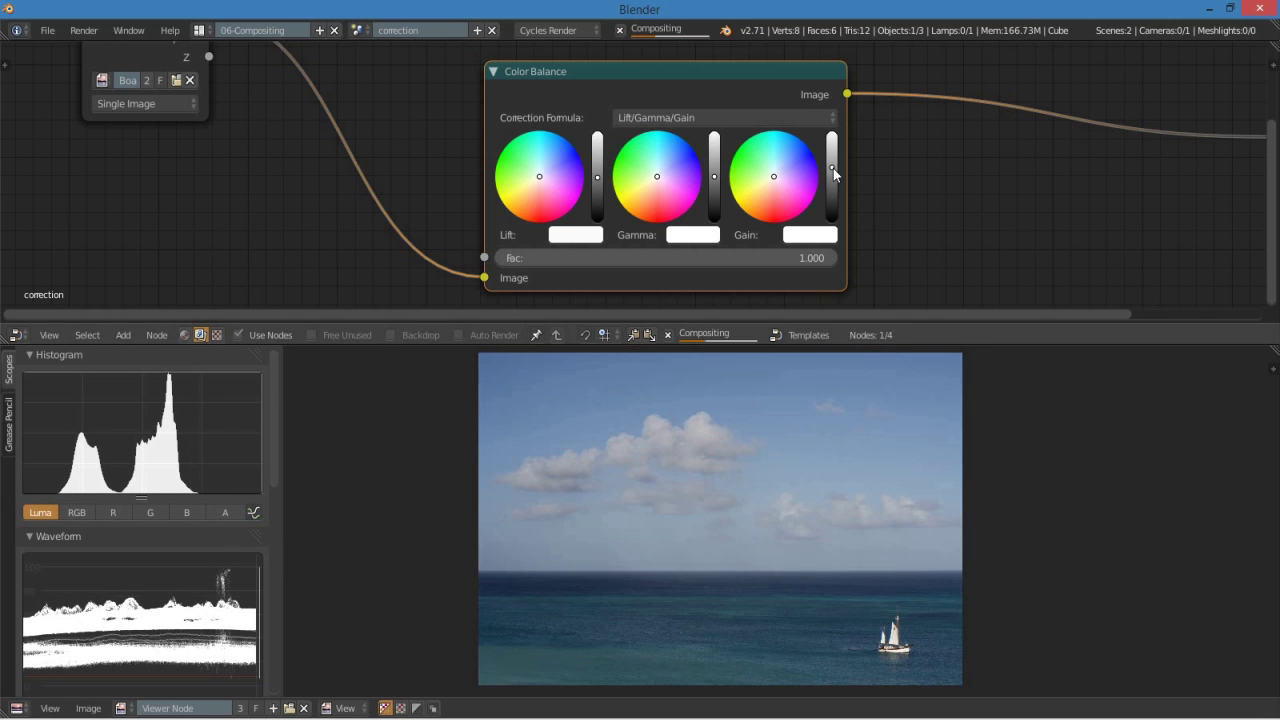
pyautogui.moveTo(834, 172); pyautogui.dragTo(834, 175)
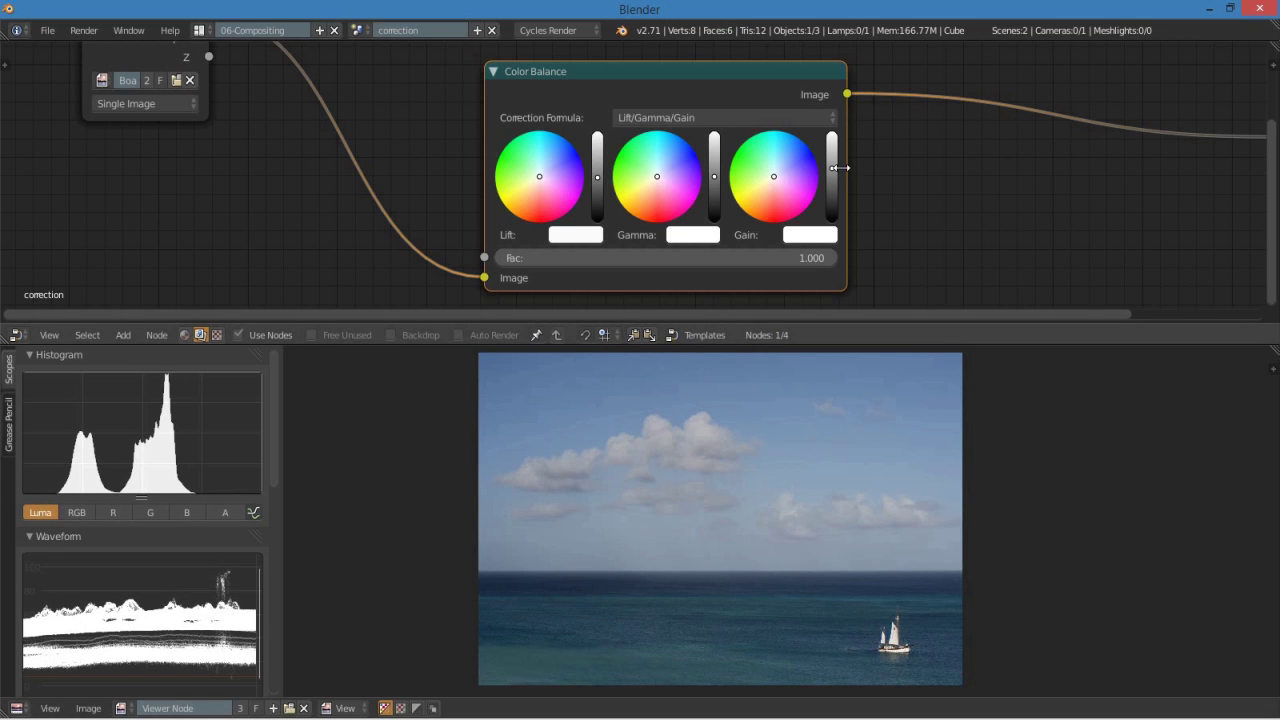
pyautogui.moveTo(838, 168); pyautogui.dragTo(832, 166)
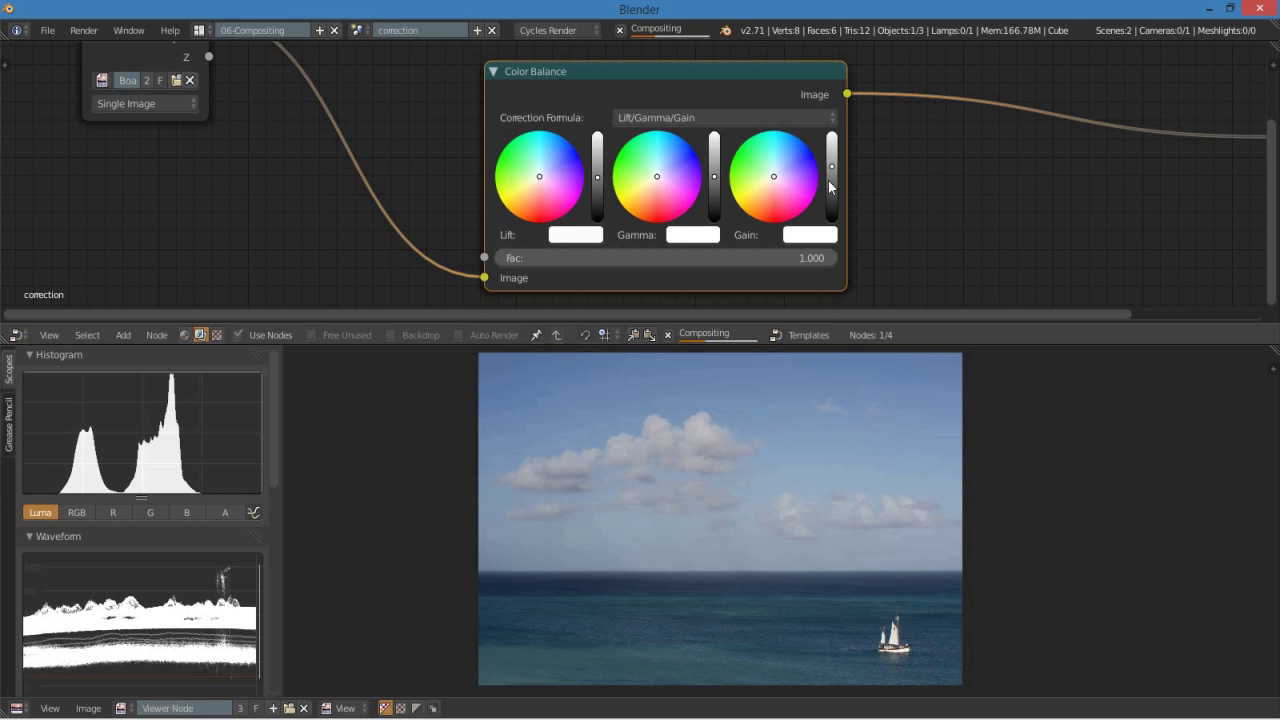
pyautogui.scroll(-2, 262, 580)
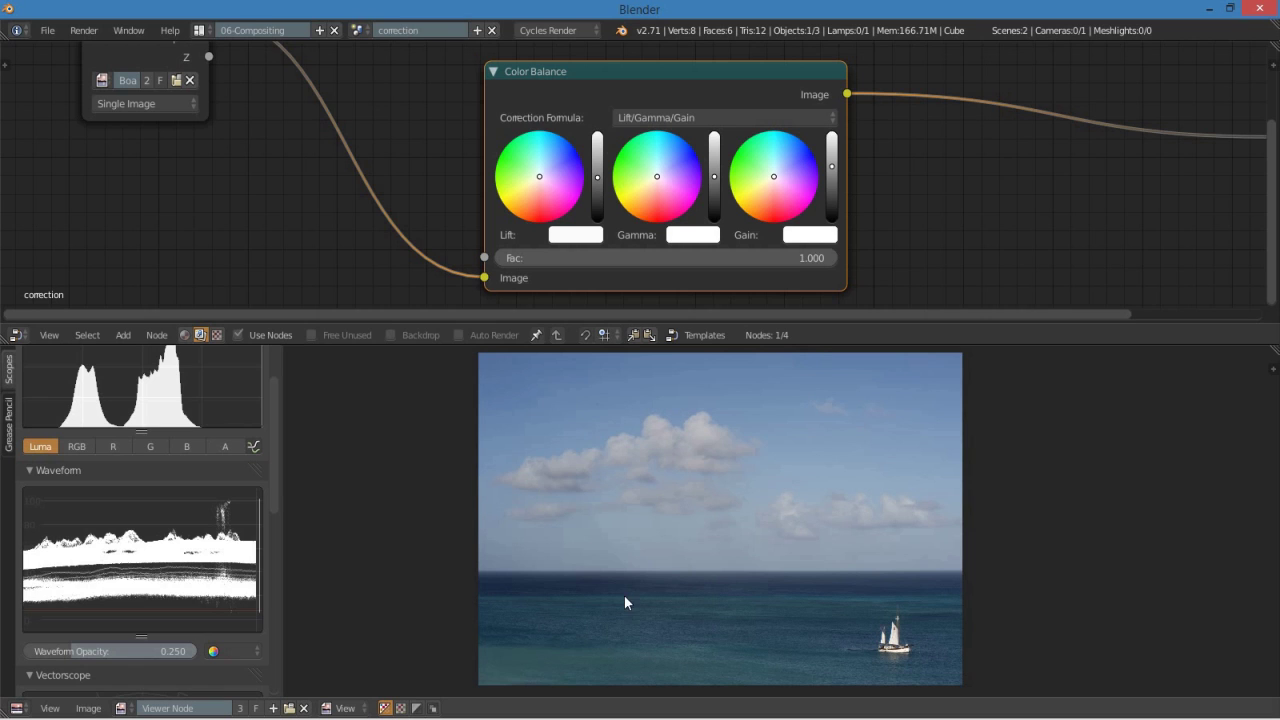
pyautogui.moveTo(597, 178); pyautogui.dragTo(598, 195)
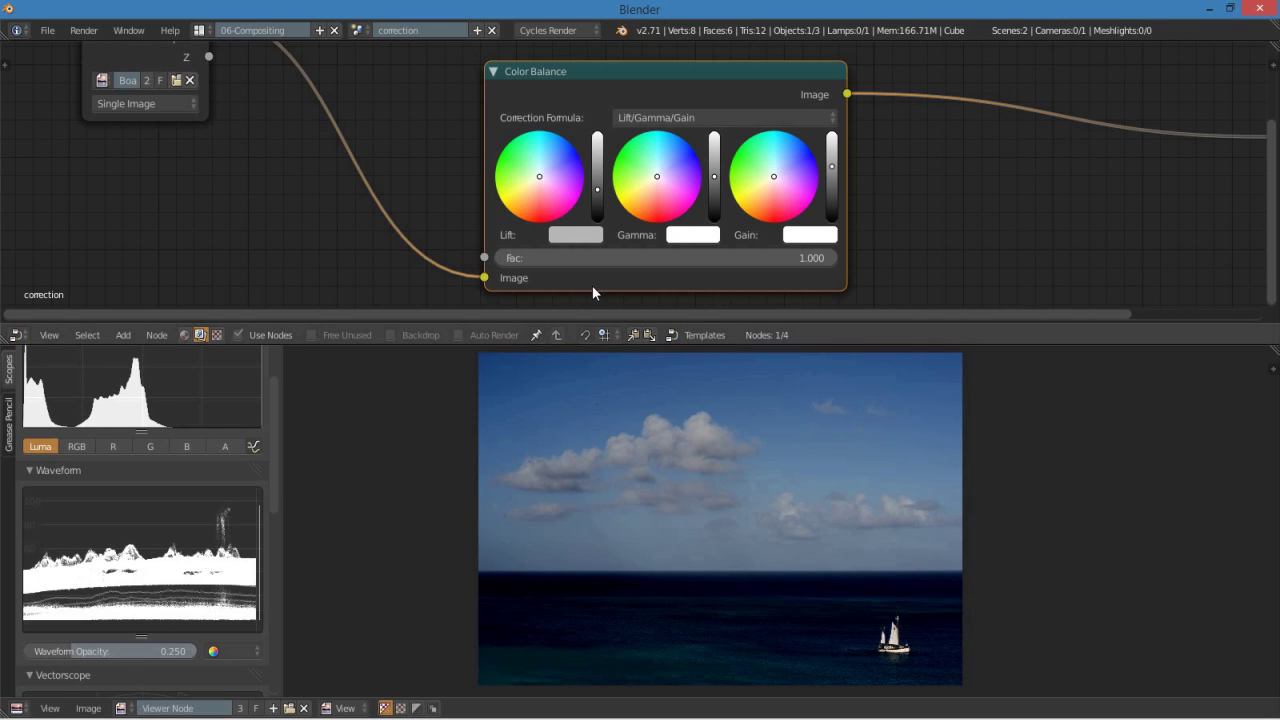
# Raise the Color Balance node's Lift brightness back close to its neutral white level, fine-tuning it to lighten the shadows
pyautogui.moveTo(597, 184); pyautogui.dragTo(598, 176)
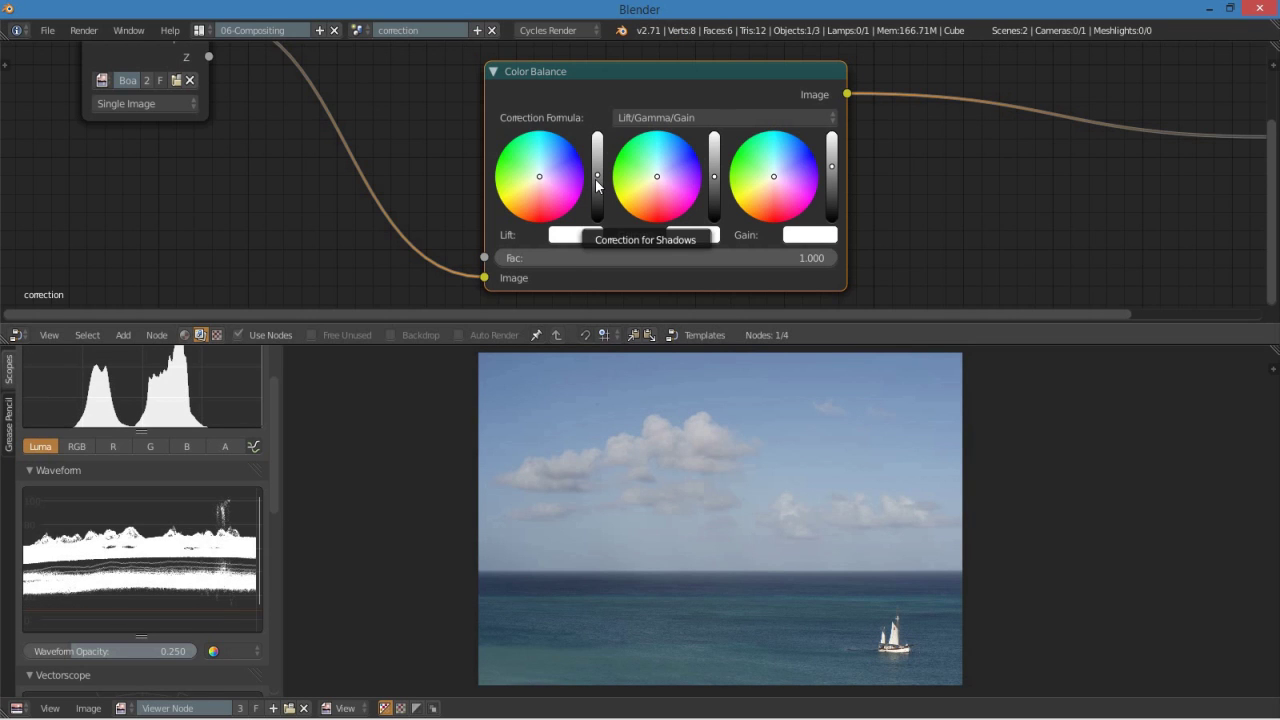
pyautogui.click(598, 181)
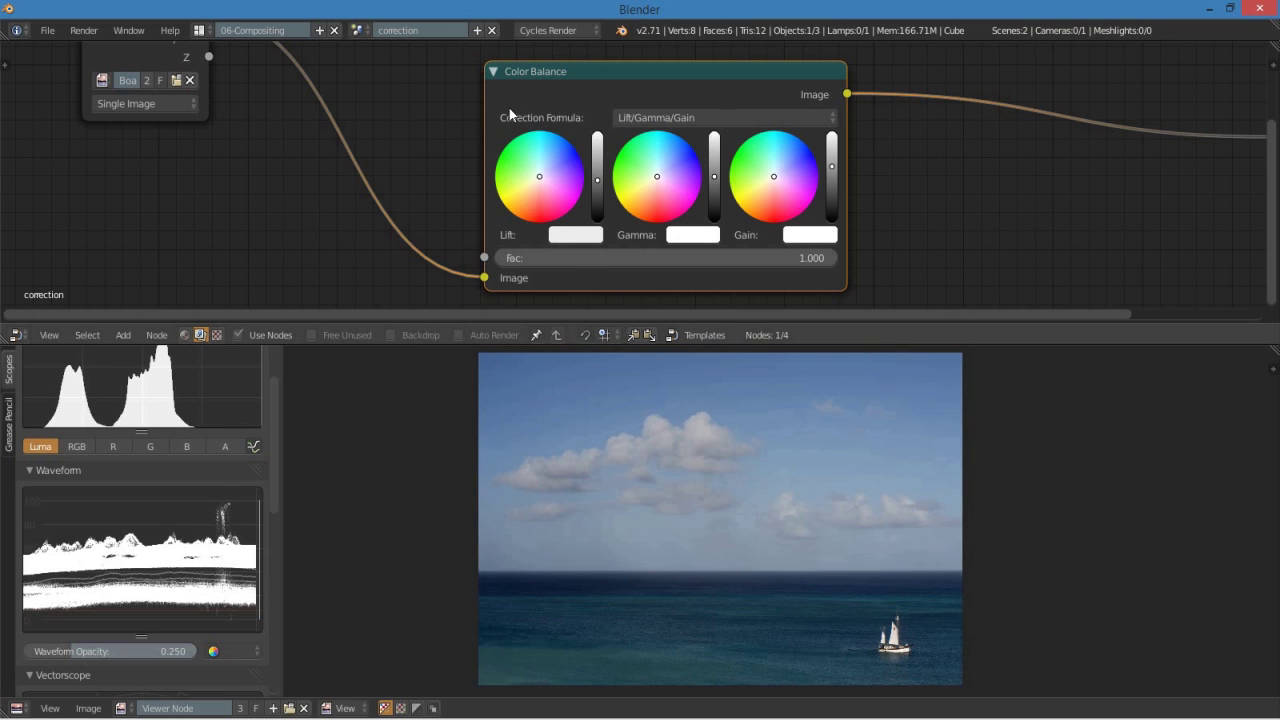
pyautogui.click(598, 180)
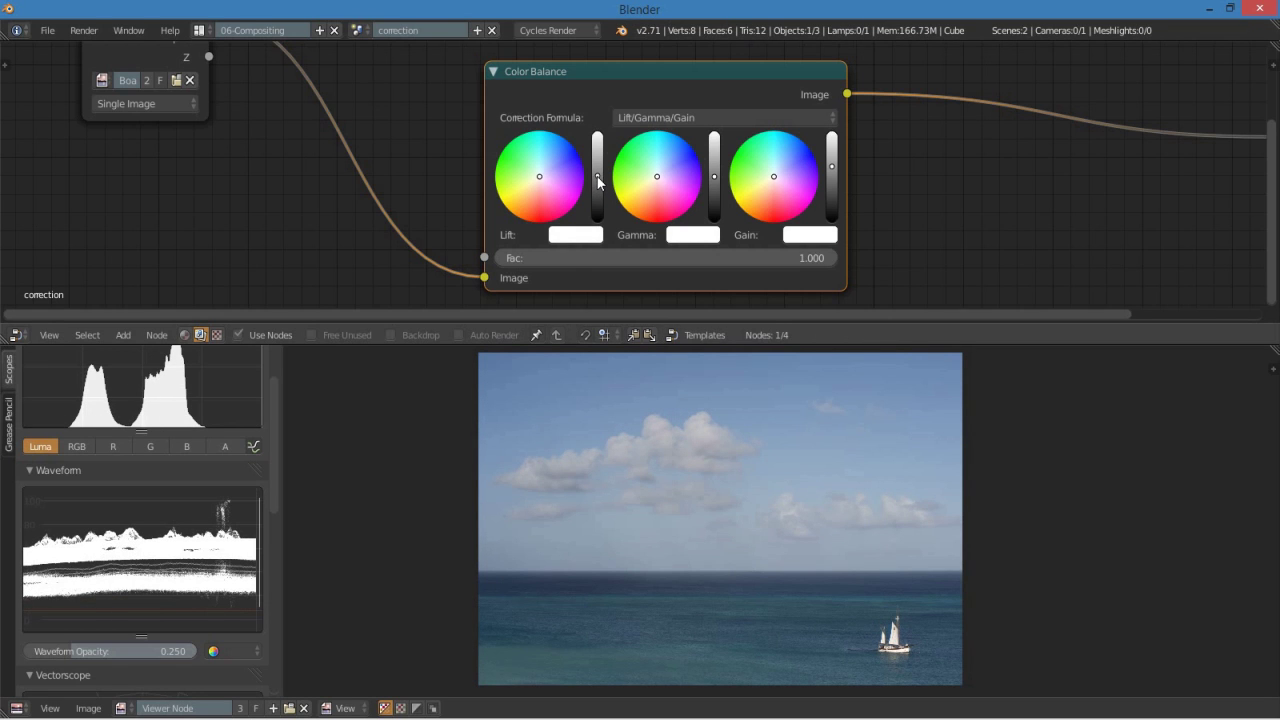
pyautogui.click(598, 180)
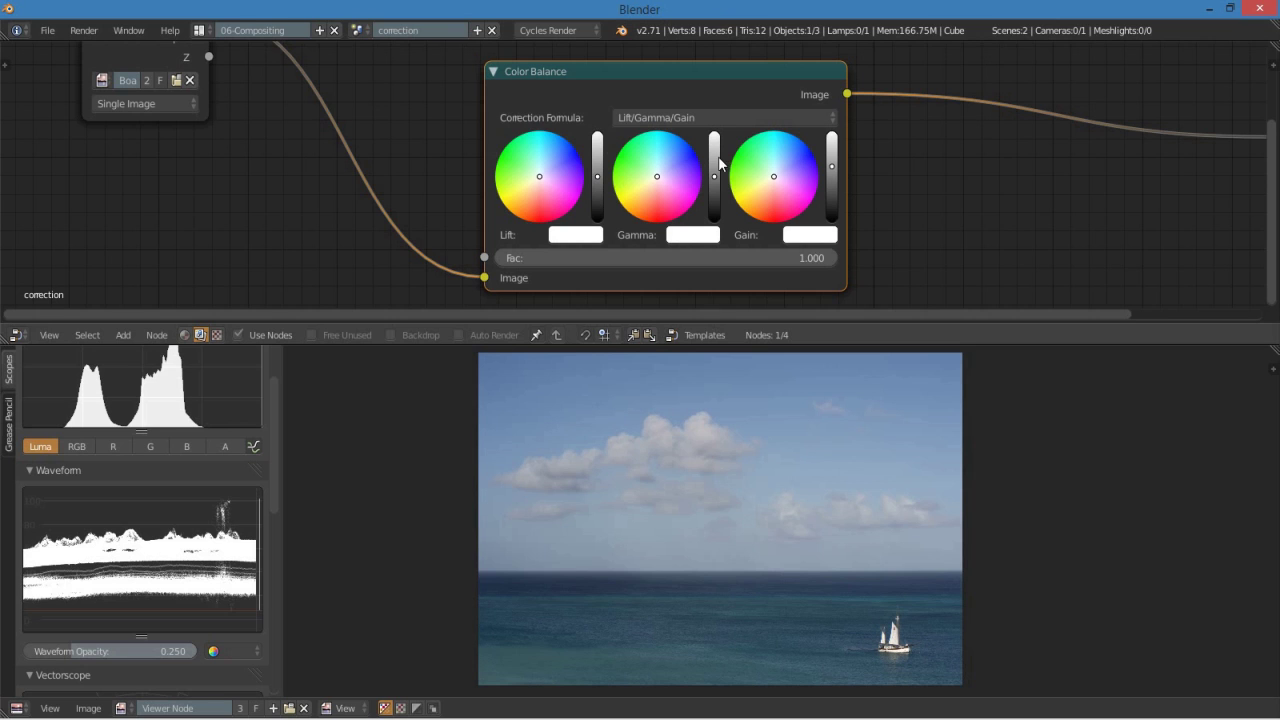
# Lower the Color Balance node's Gamma brightness to a light grey and raise its Gain brightness slightly
pyautogui.moveTo(715, 183); pyautogui.dragTo(716, 193)
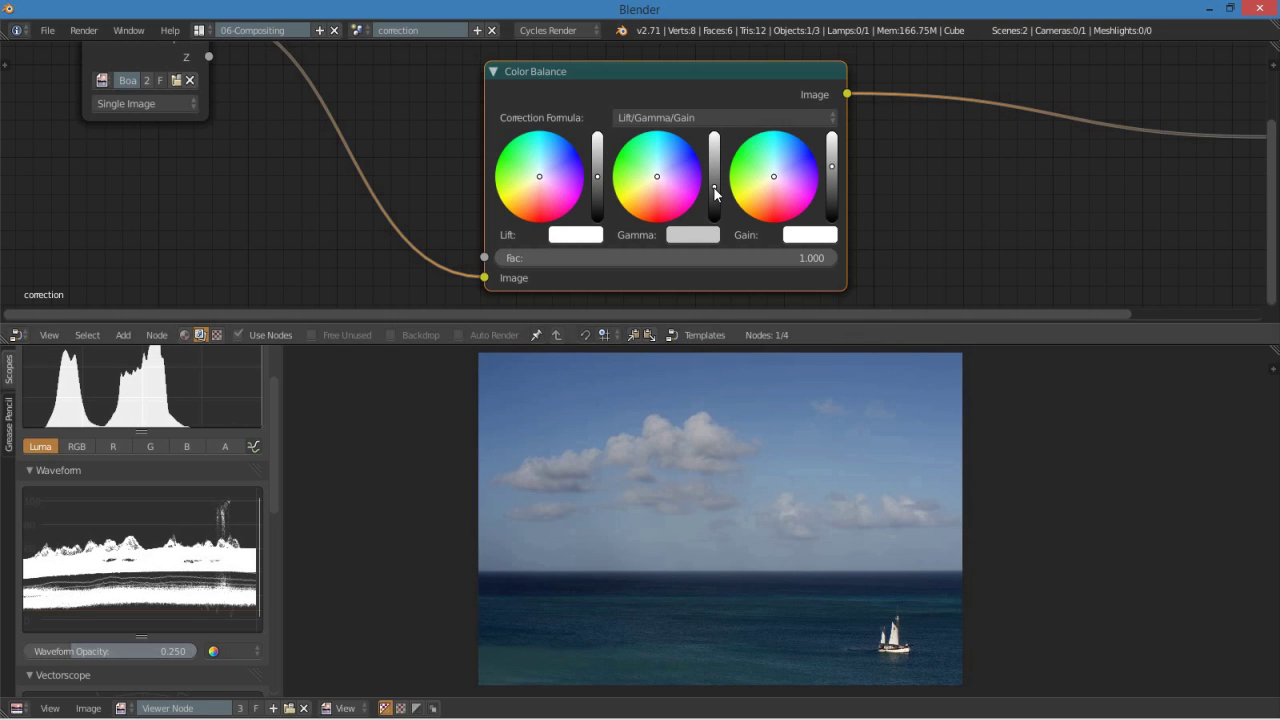
pyautogui.moveTo(716, 190); pyautogui.dragTo(715, 184)
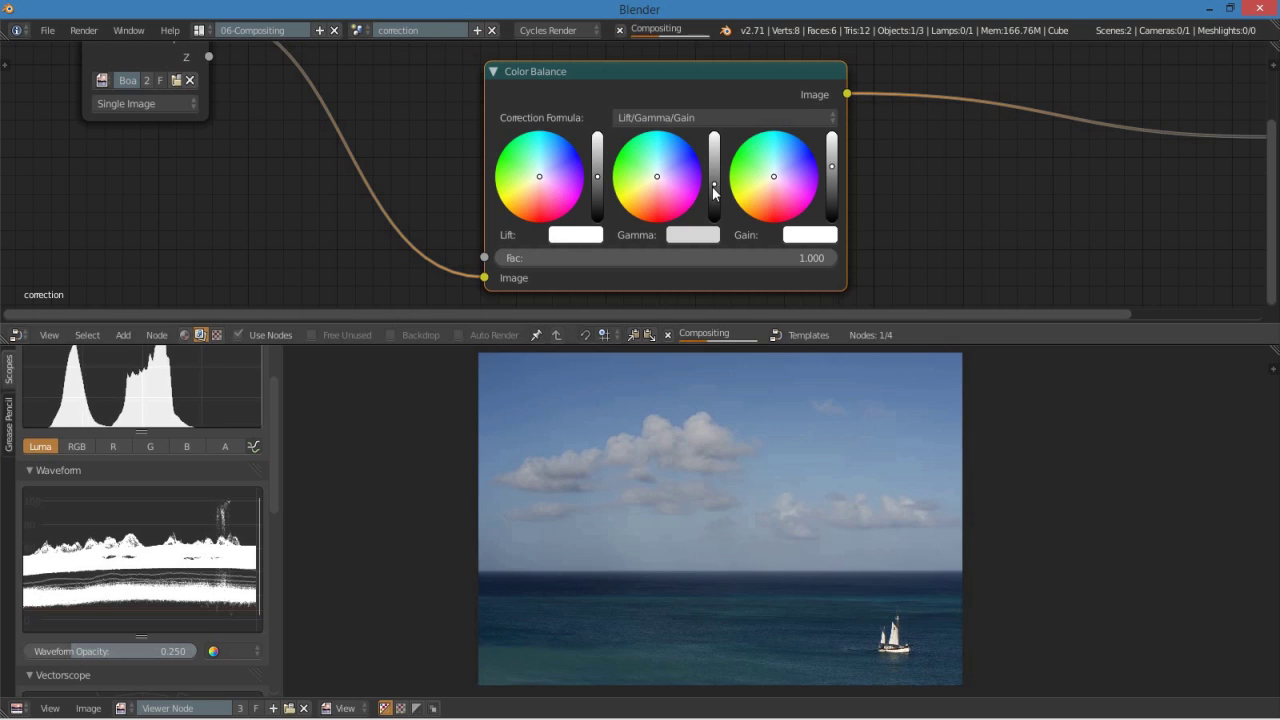
pyautogui.moveTo(835, 160); pyautogui.dragTo(834, 169)
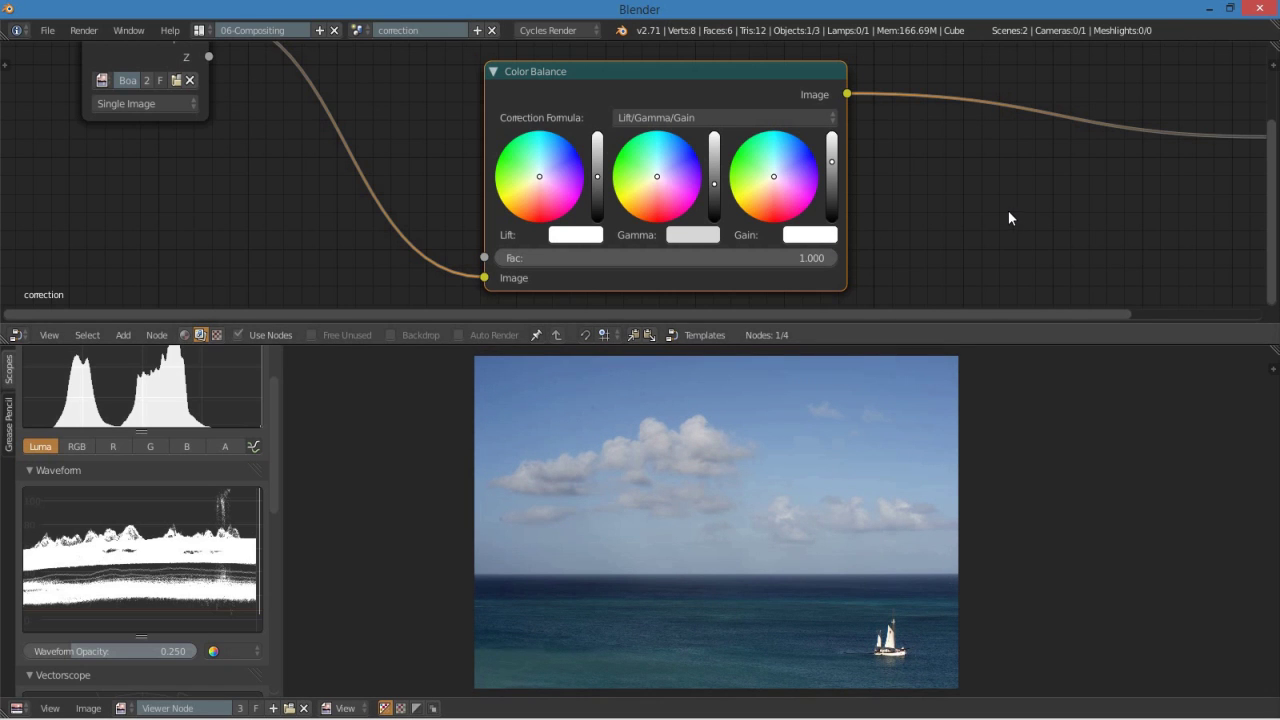
# Try tinting the shadows blue and red with the Lift color wheel, resetting the wheel to neutral after each tint
pyautogui.moveTo(1008, 210); pyautogui.dragTo(1034, 194, button='middle')
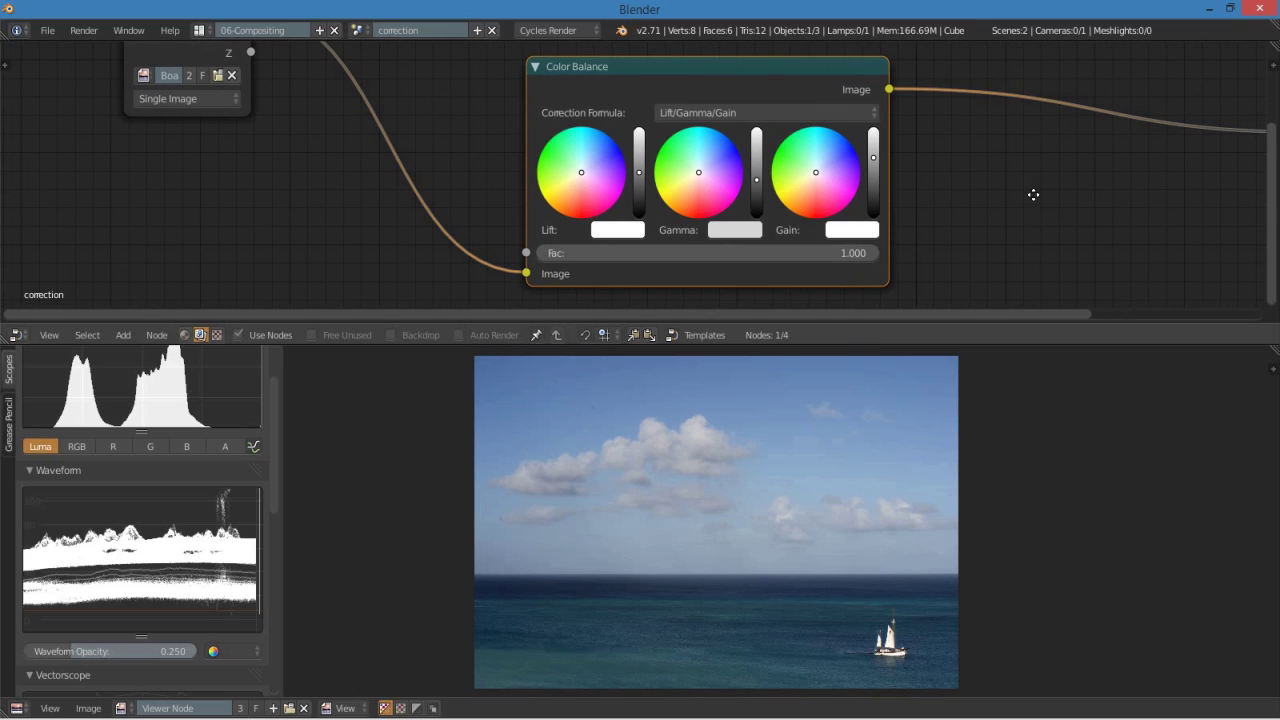
pyautogui.click(589, 164)
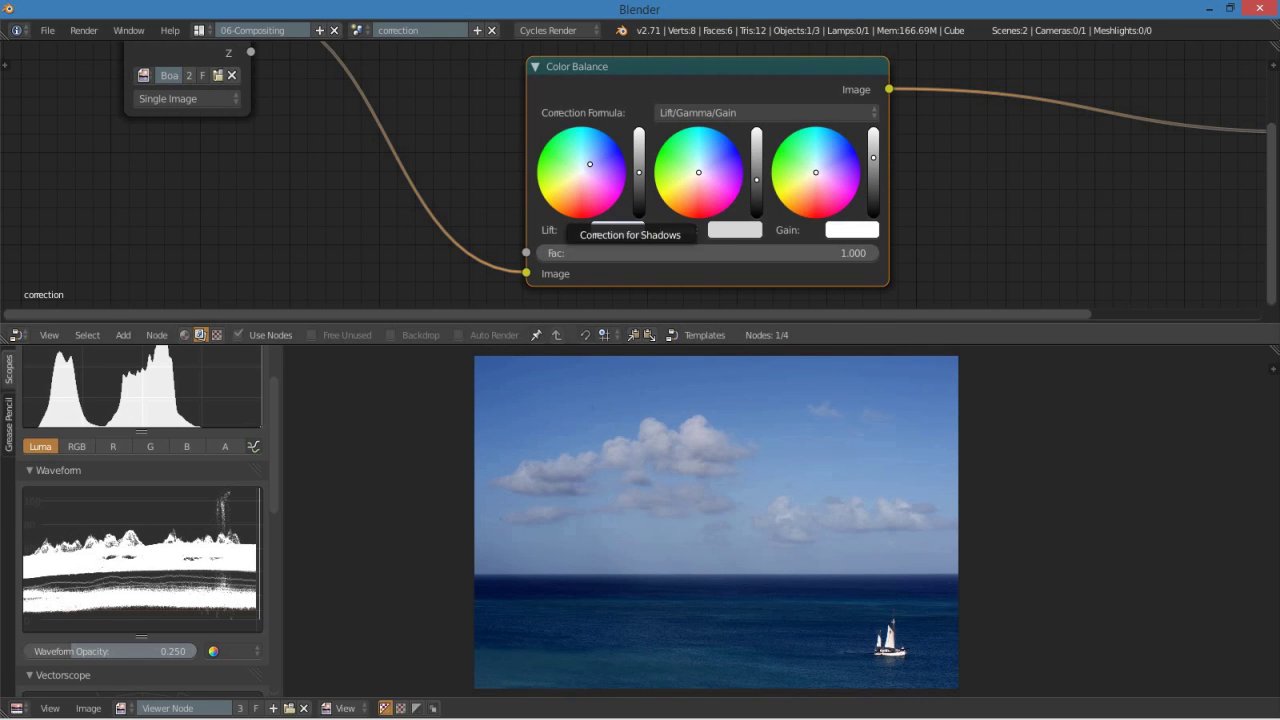
pyautogui.press('BackSpace')
pyautogui.moveTo(571, 200)
pyautogui.mouseDown()
pyautogui.moveTo(586, 194)
pyautogui.moveTo(583, 172)
pyautogui.mouseUp()
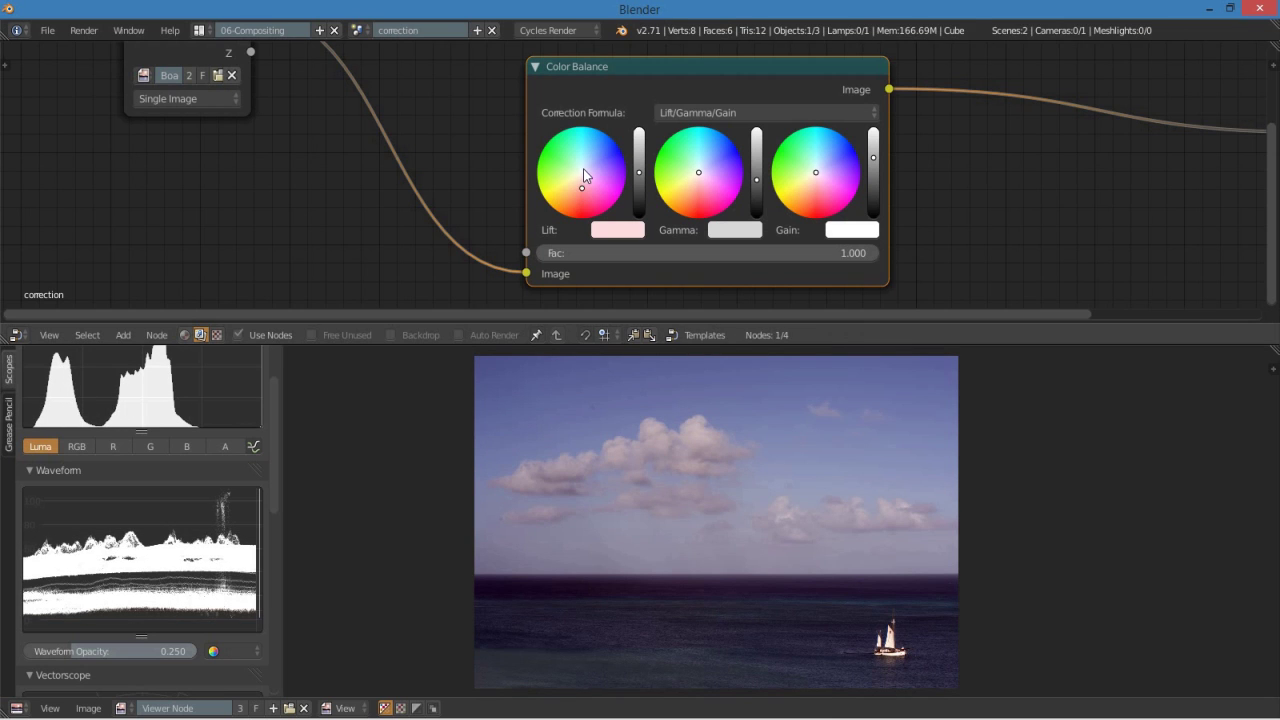
# Examine the complete node setup along with the Histogram and Waveform scopes of the corrected photo
pyautogui.moveTo(925, 175); pyautogui.dragTo(795, 194, button='middle')
pyautogui.scroll(-2, 968, 277)
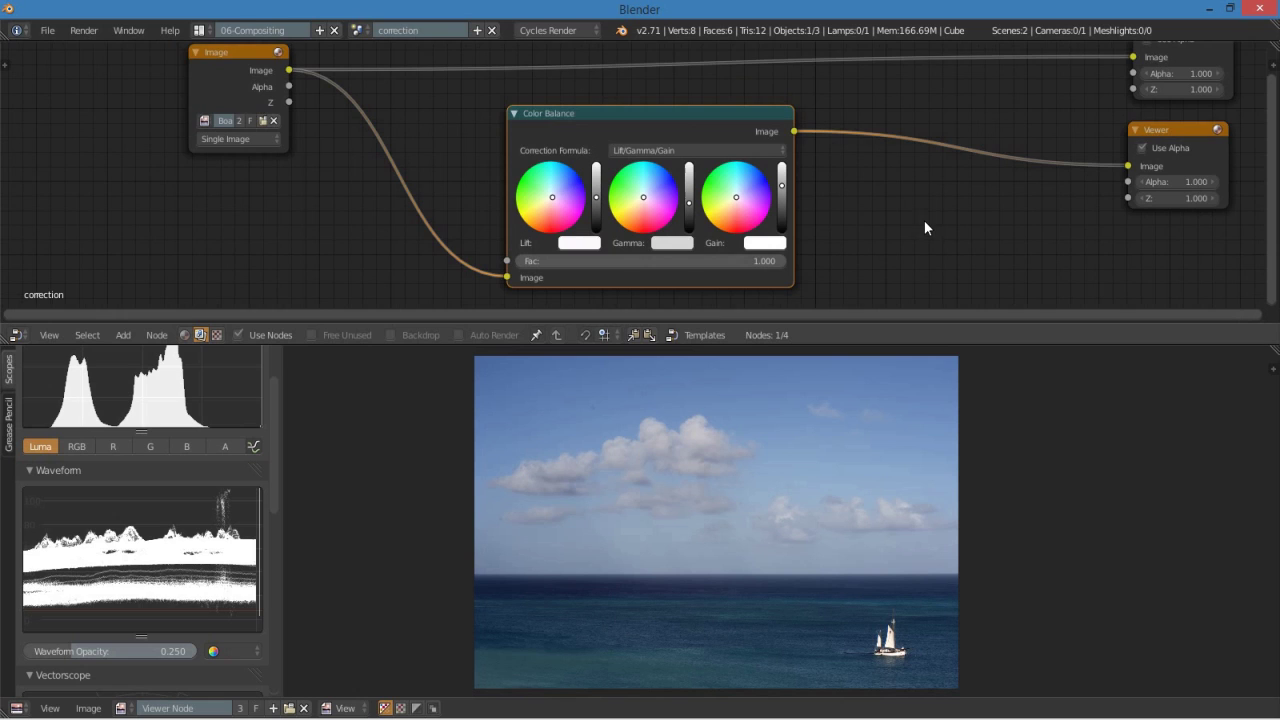
pyautogui.moveTo(894, 234); pyautogui.dragTo(894, 246, button='middle')
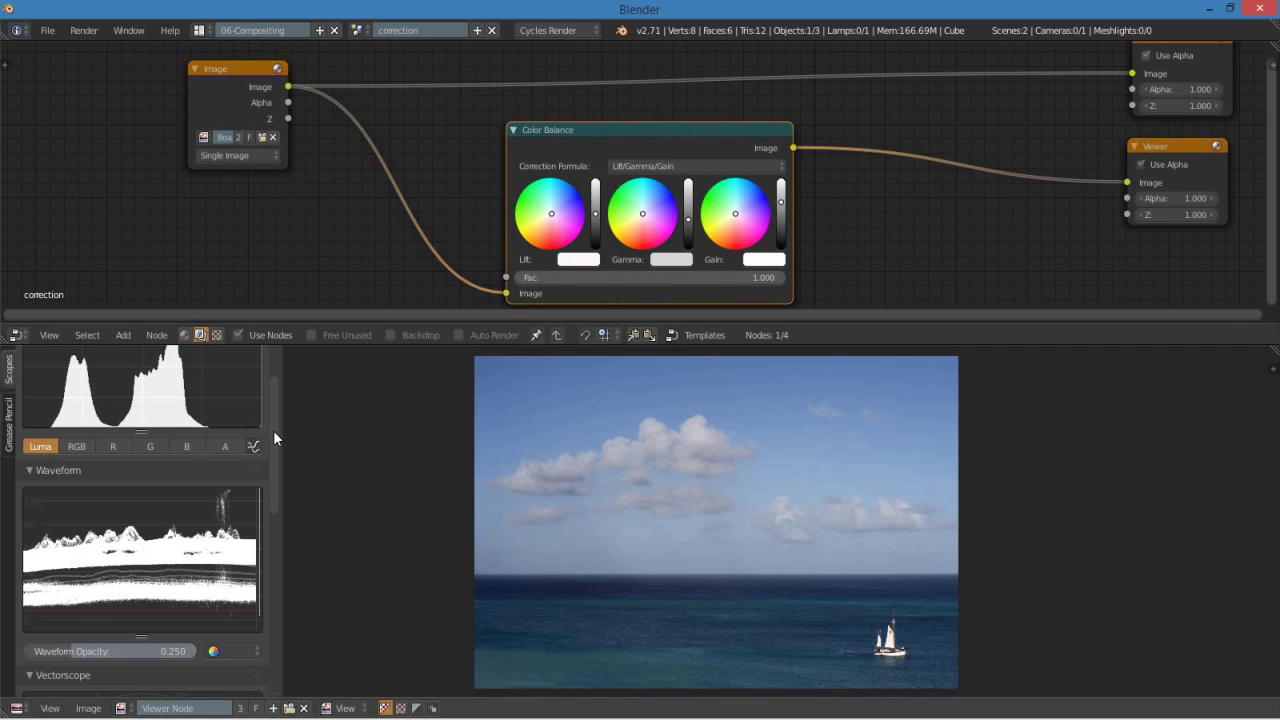
pyautogui.scroll(2, 273, 430)
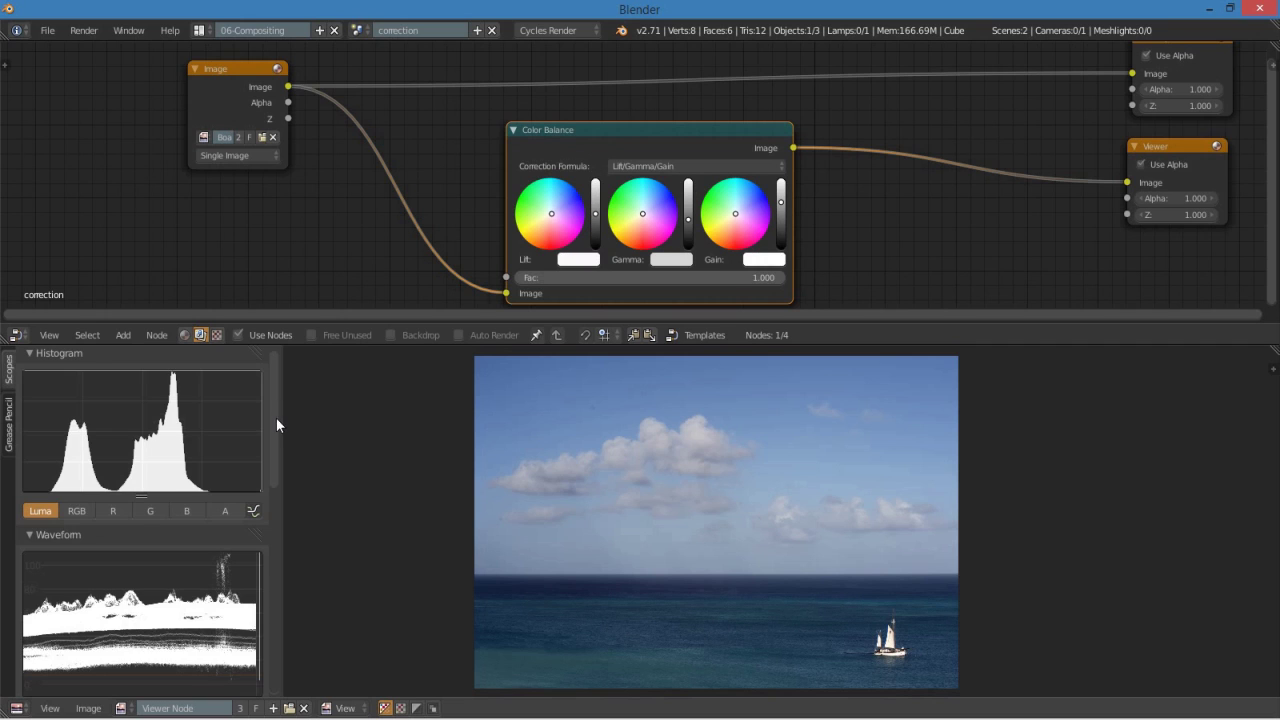
pyautogui.scroll(-1, 276, 420)
pyautogui.scroll(1, 277, 418)
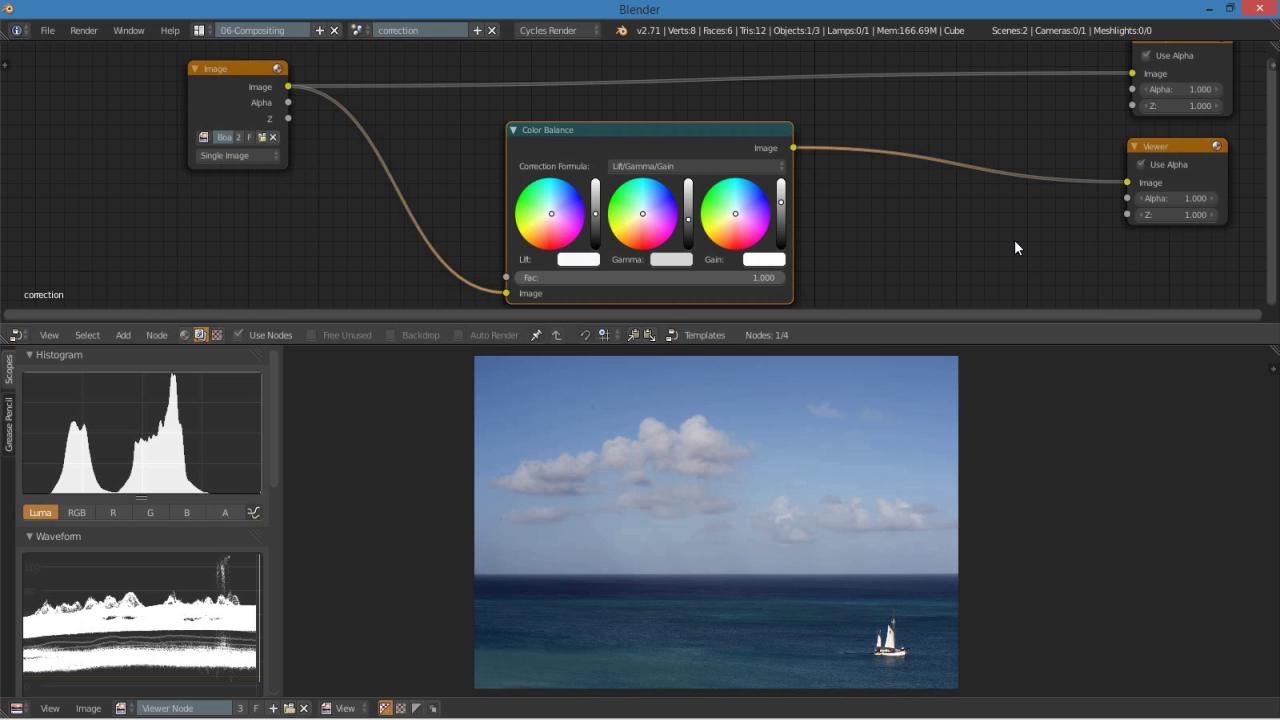
# Fine-tune the Color Balance node by raising its Lift brightness very slightly and lowering its Gamma brightness to a slightly darker grey
pyautogui.scroll(2, 932, 204)
pyautogui.moveTo(877, 223); pyautogui.dragTo(970, 178, button='middle')
pyautogui.scroll(1, 934, 206)
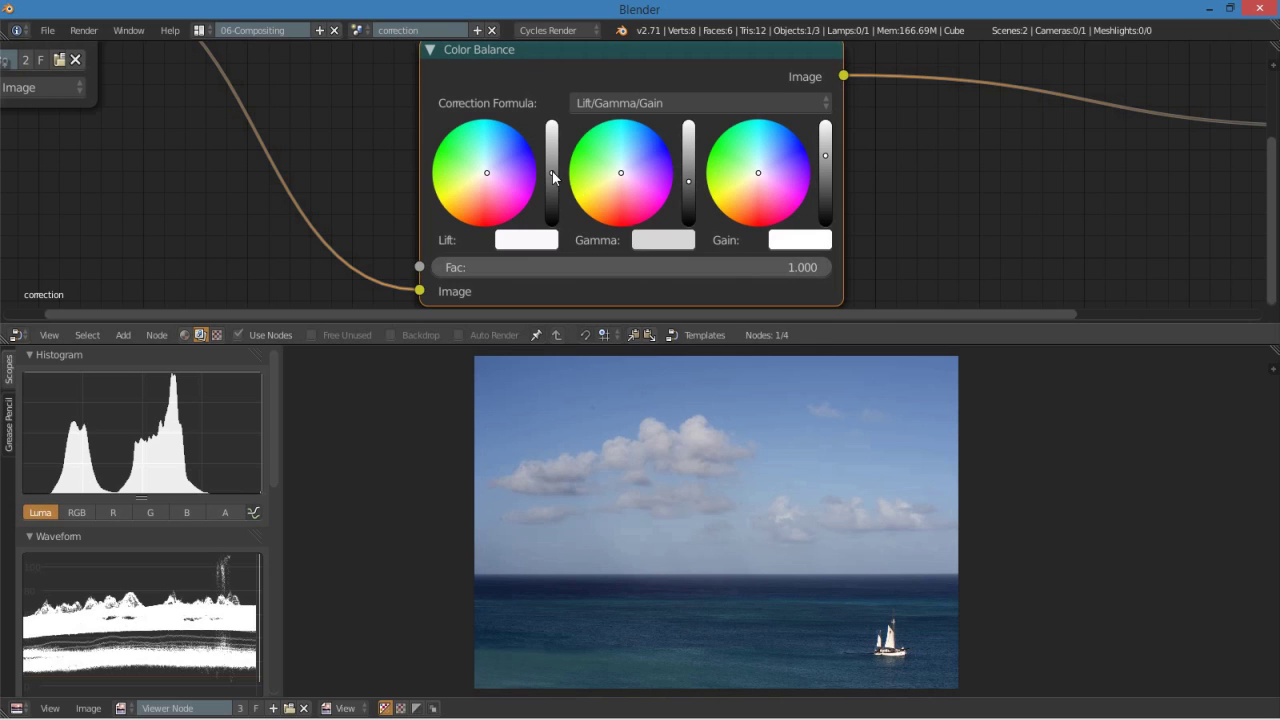
pyautogui.click(552, 172)
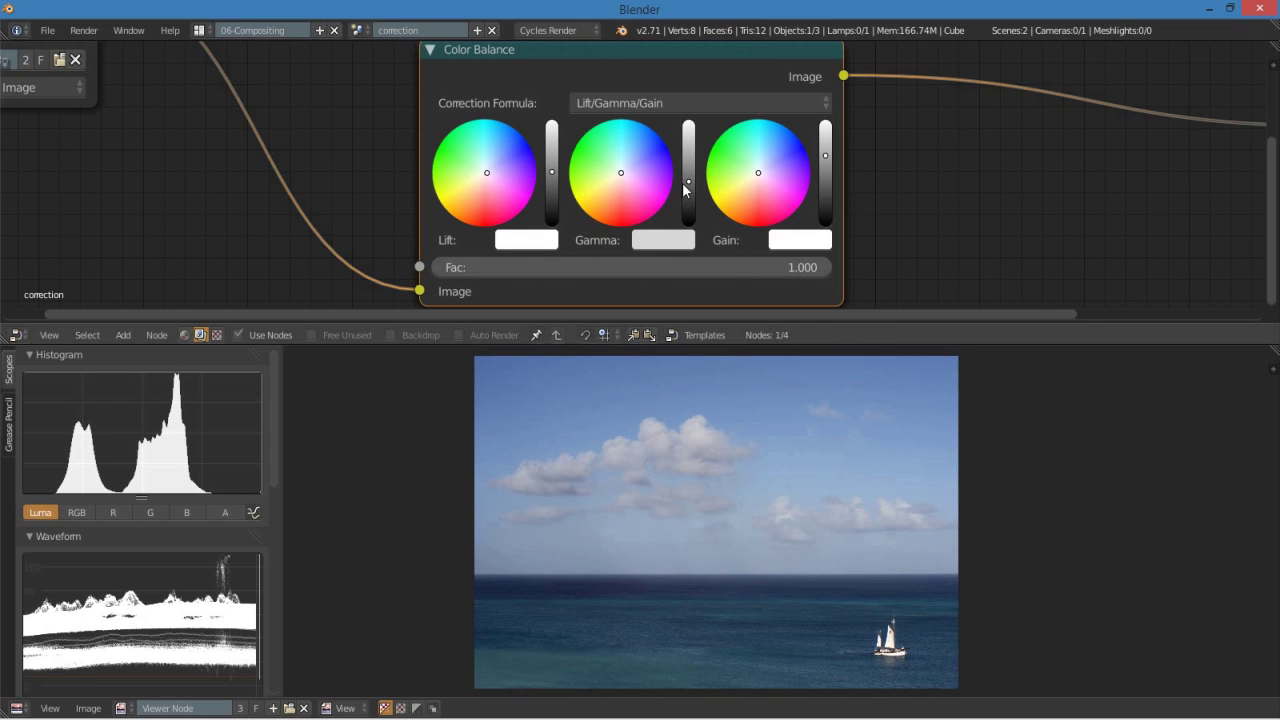
pyautogui.moveTo(687, 182); pyautogui.dragTo(688, 185)
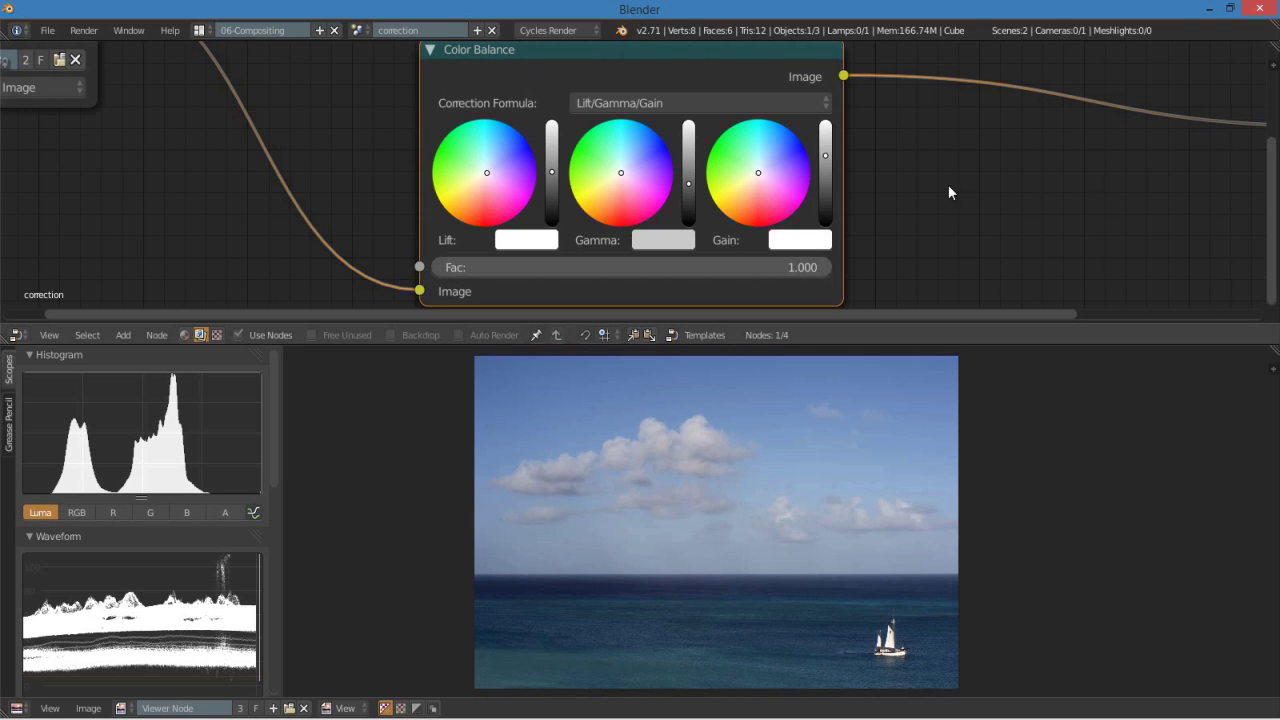
pyautogui.scroll(-4, 948, 184)
pyautogui.moveTo(928, 181); pyautogui.dragTo(812, 225, button='middle')
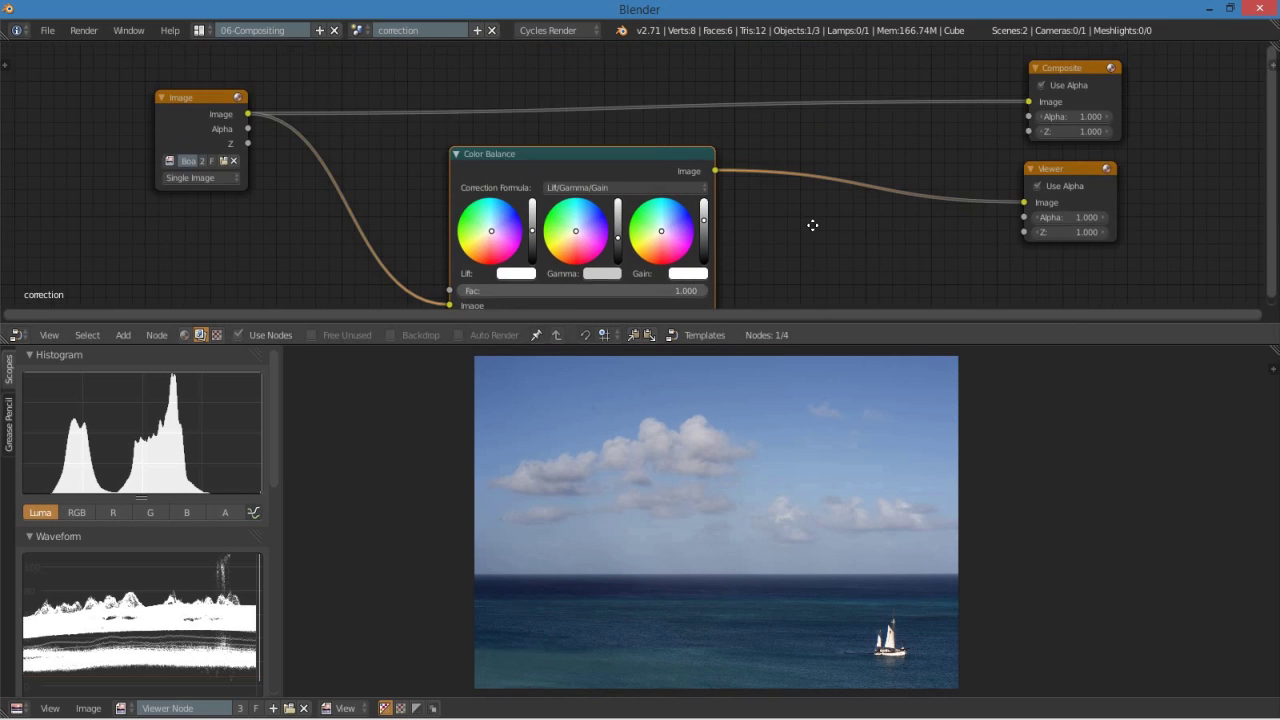
pyautogui.scroll(-1, 823, 216)
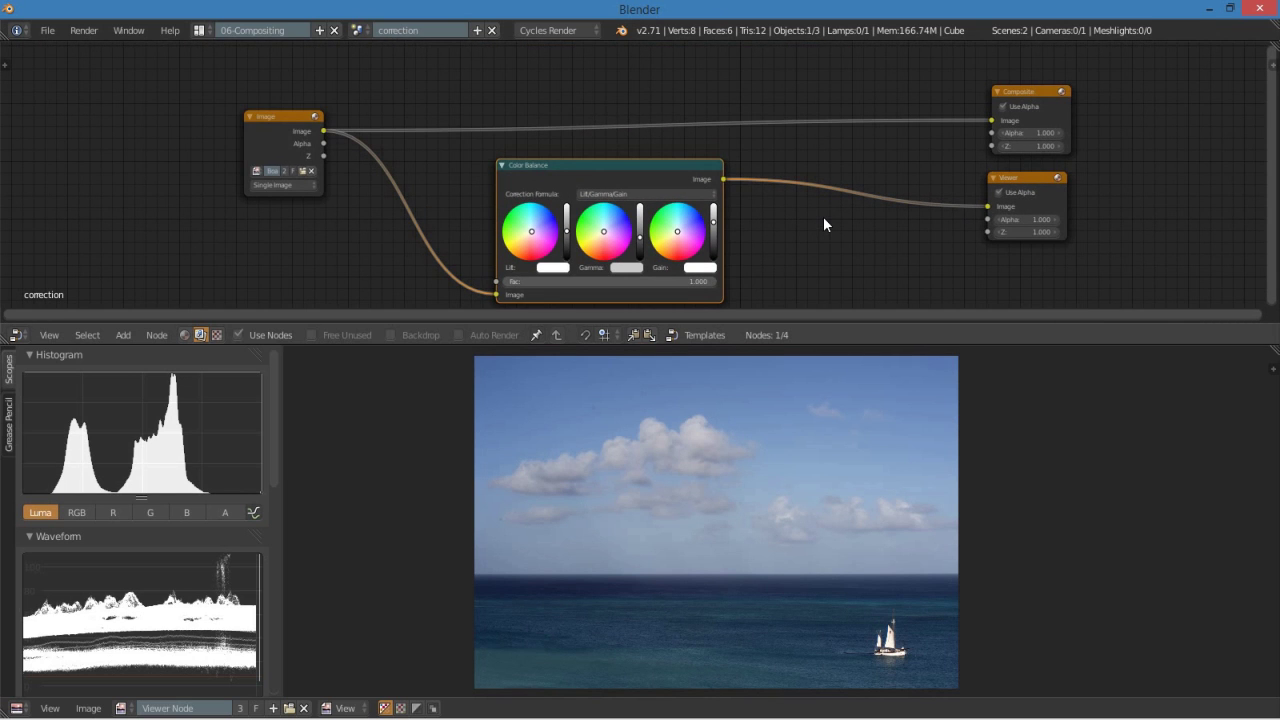